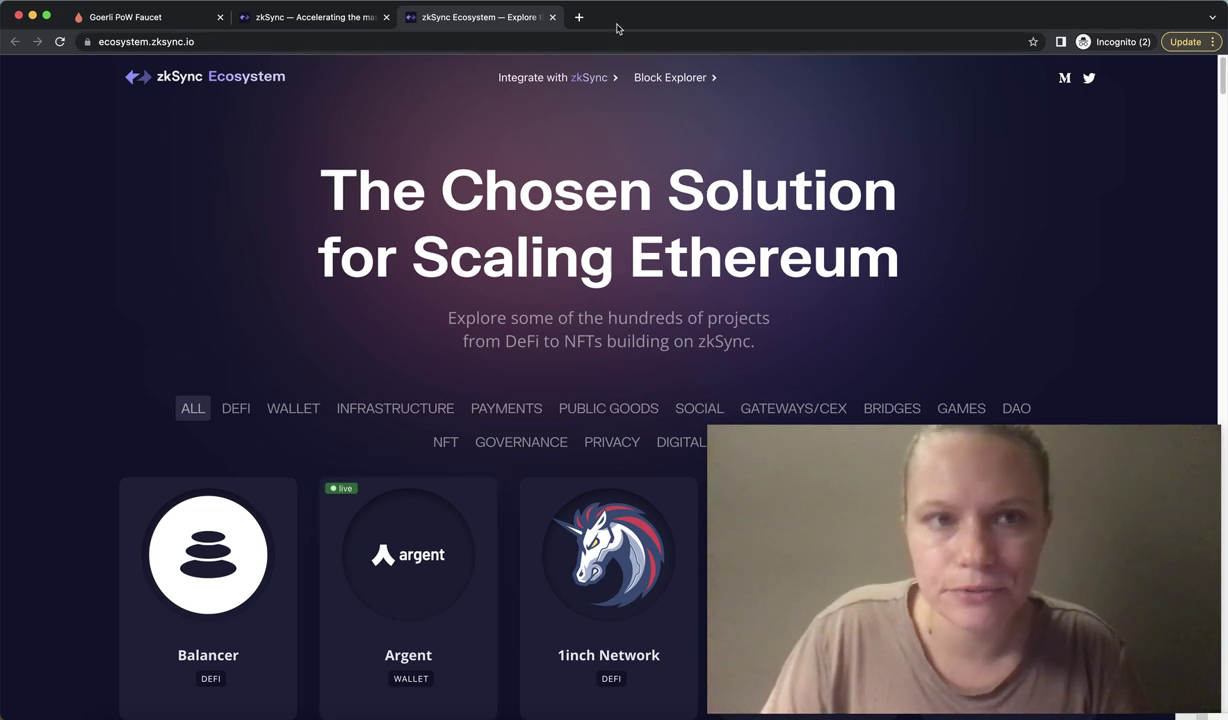
Nudge the zkSync Ecosystem browser window slightly aside.
{"action": "left_click_drag", "start_coordinate": [618, 50], "coordinate": [610, 51]}
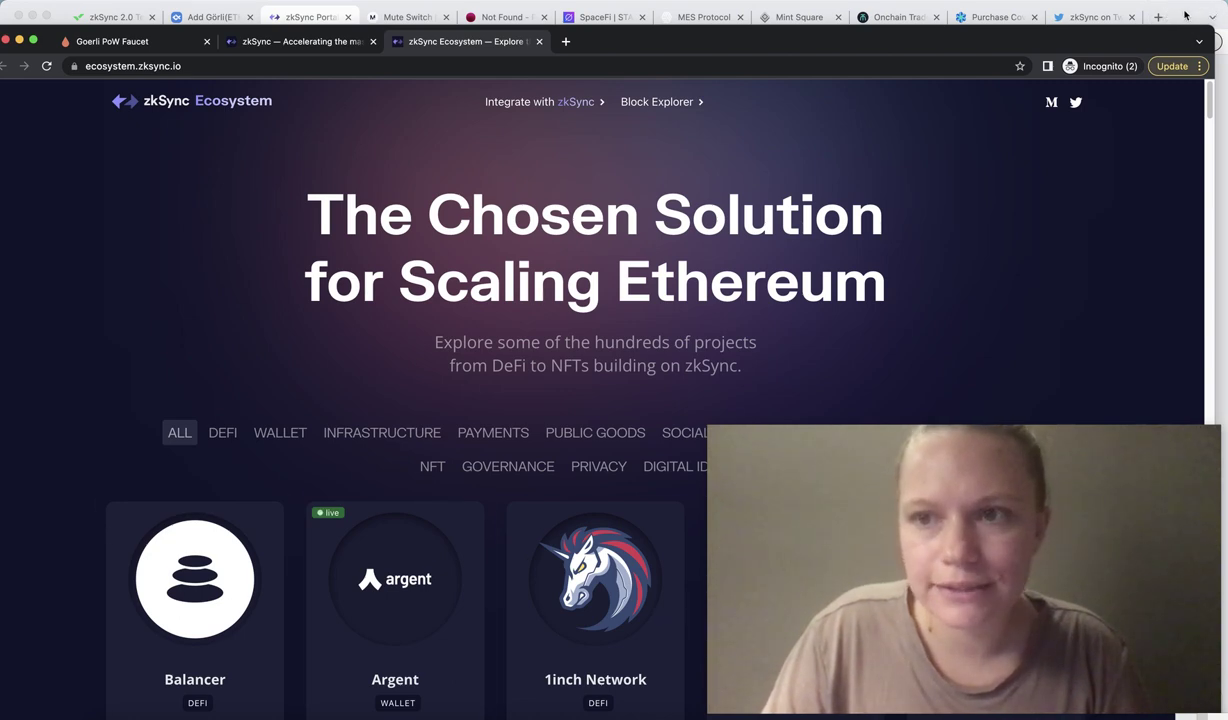
Bring the zkSync Portal Bridge window forward, then switch to the CoinCarp Görli page.
{"action": "left_click", "coordinate": [1140, 16]}
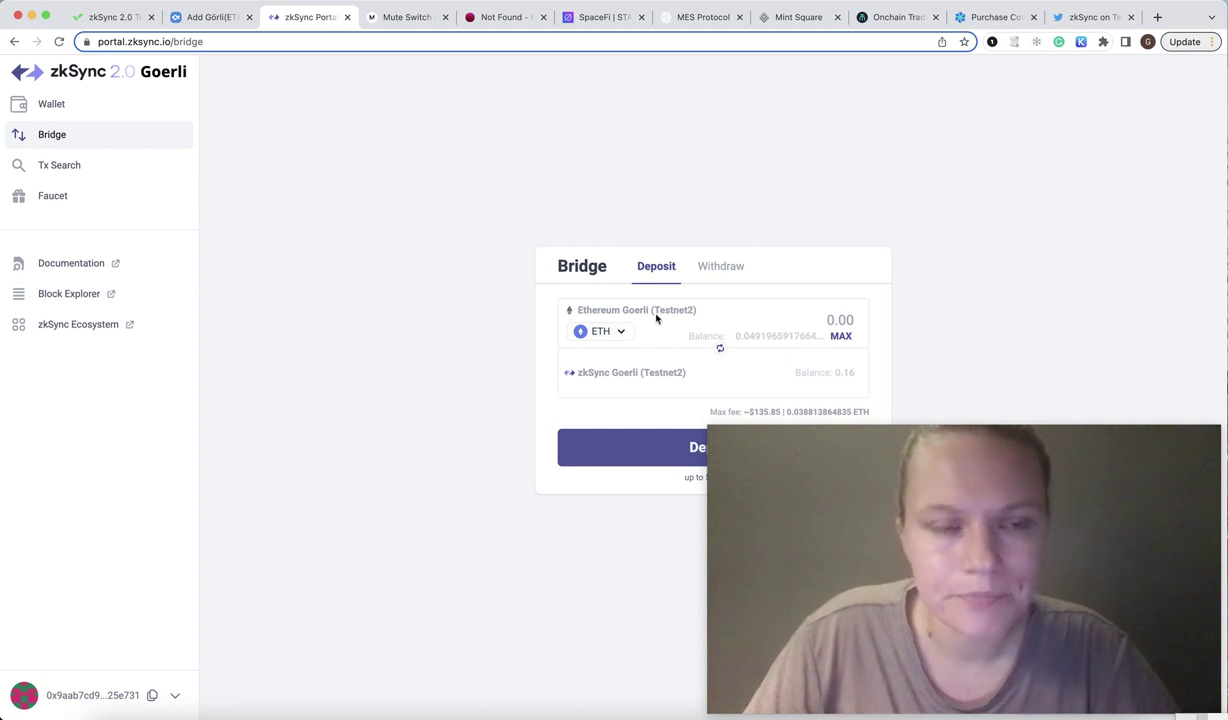
{"action": "left_click", "coordinate": [206, 16]}
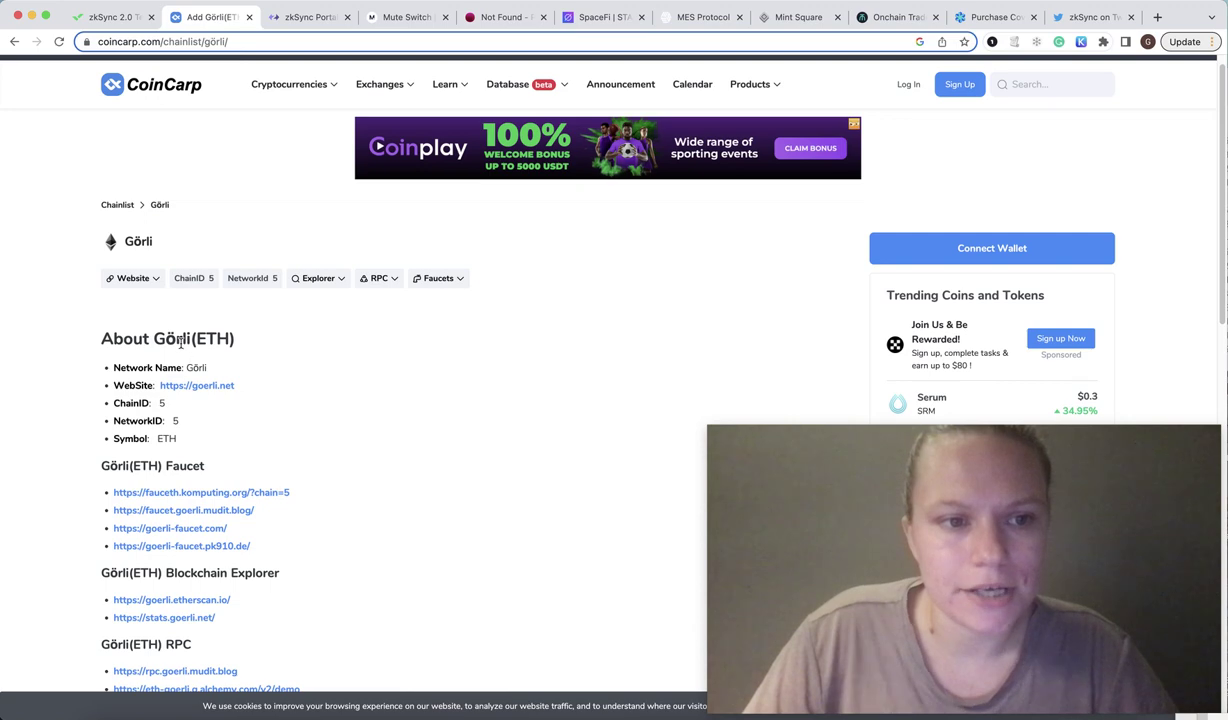
Check CoinCarp's Görli details (chain ID 5, symbol ETH), then return to the zkSync Portal bridge.
{"action": "scroll", "coordinate": [180, 343], "scroll_direction": "down", "scroll_amount": 1}
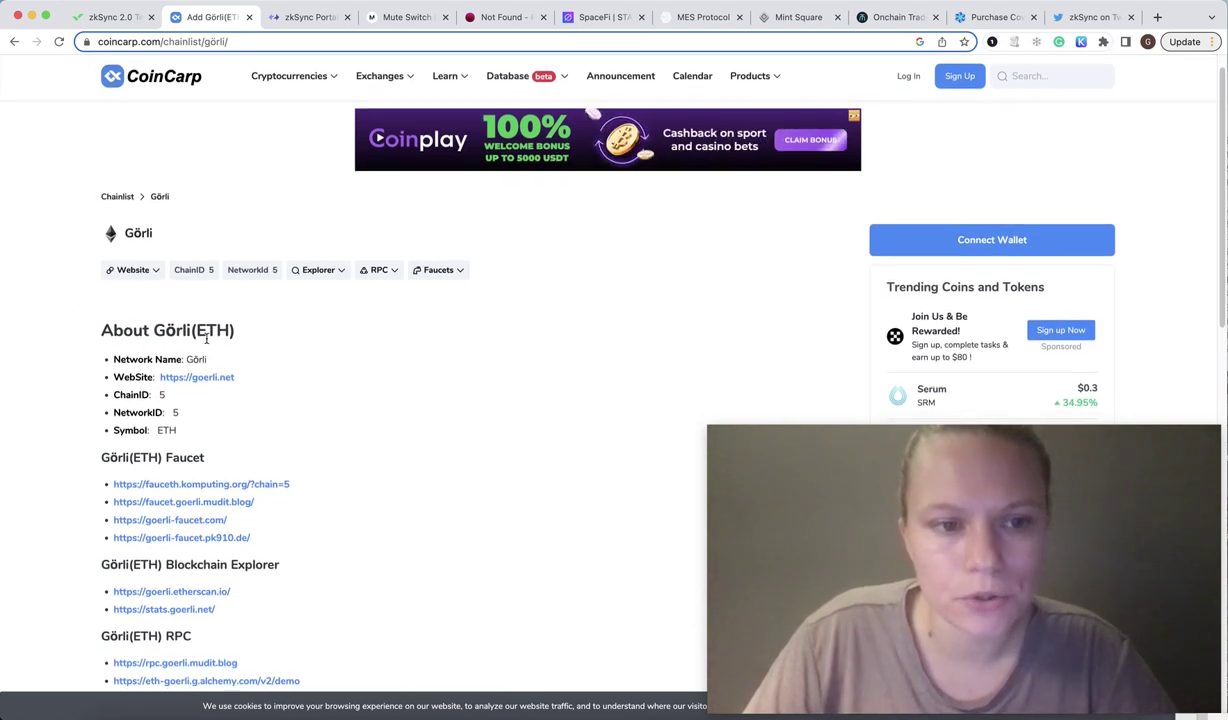
{"action": "scroll", "coordinate": [205, 335], "scroll_direction": "down", "scroll_amount": 1}
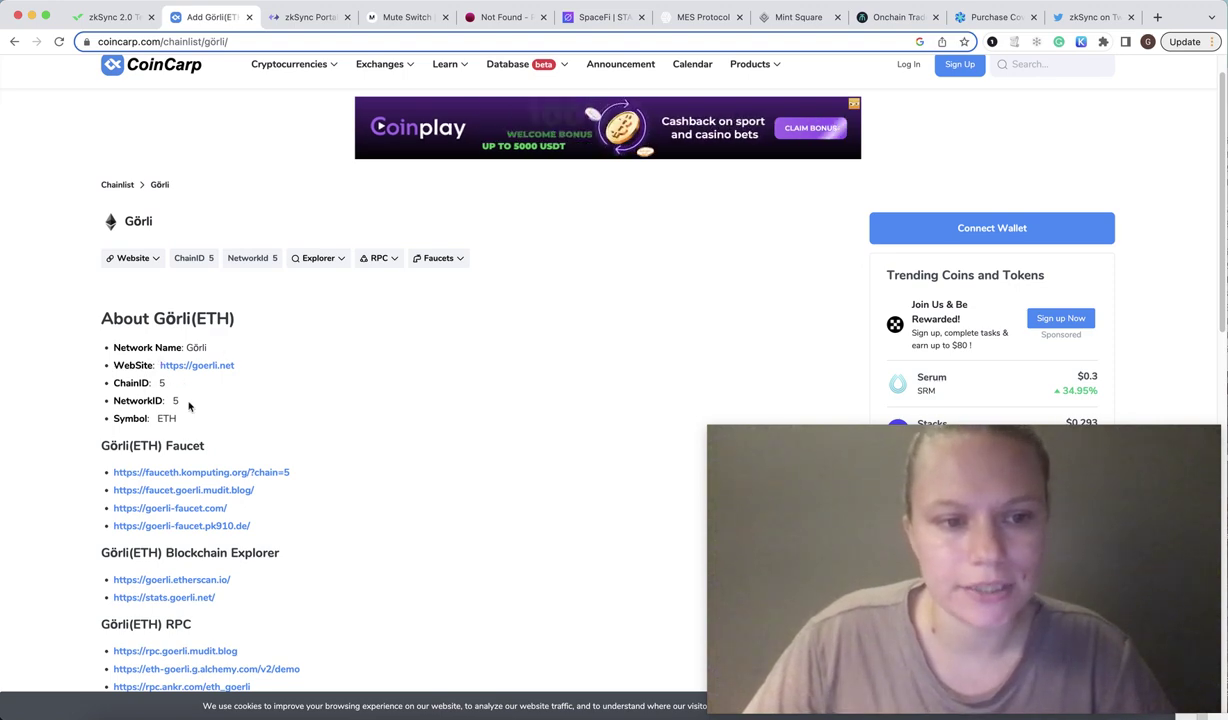
{"action": "left_click_drag", "start_coordinate": [186, 422], "coordinate": [100, 312]}
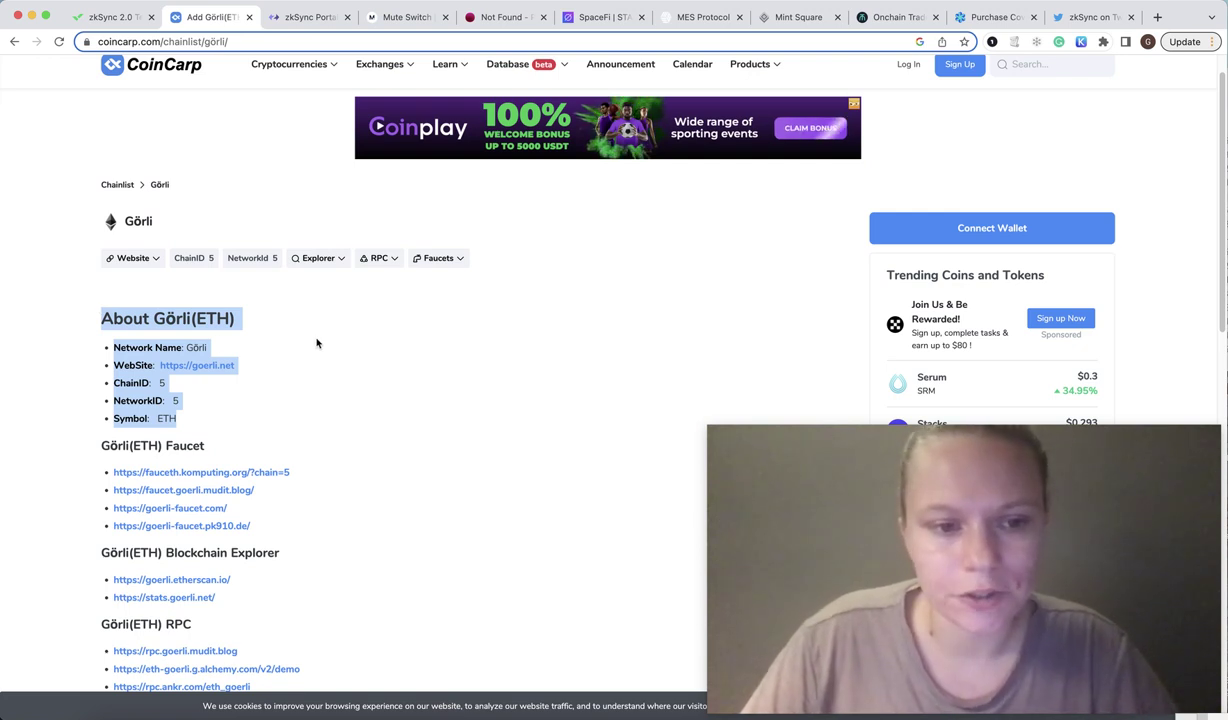
{"action": "left_click", "coordinate": [295, 364]}
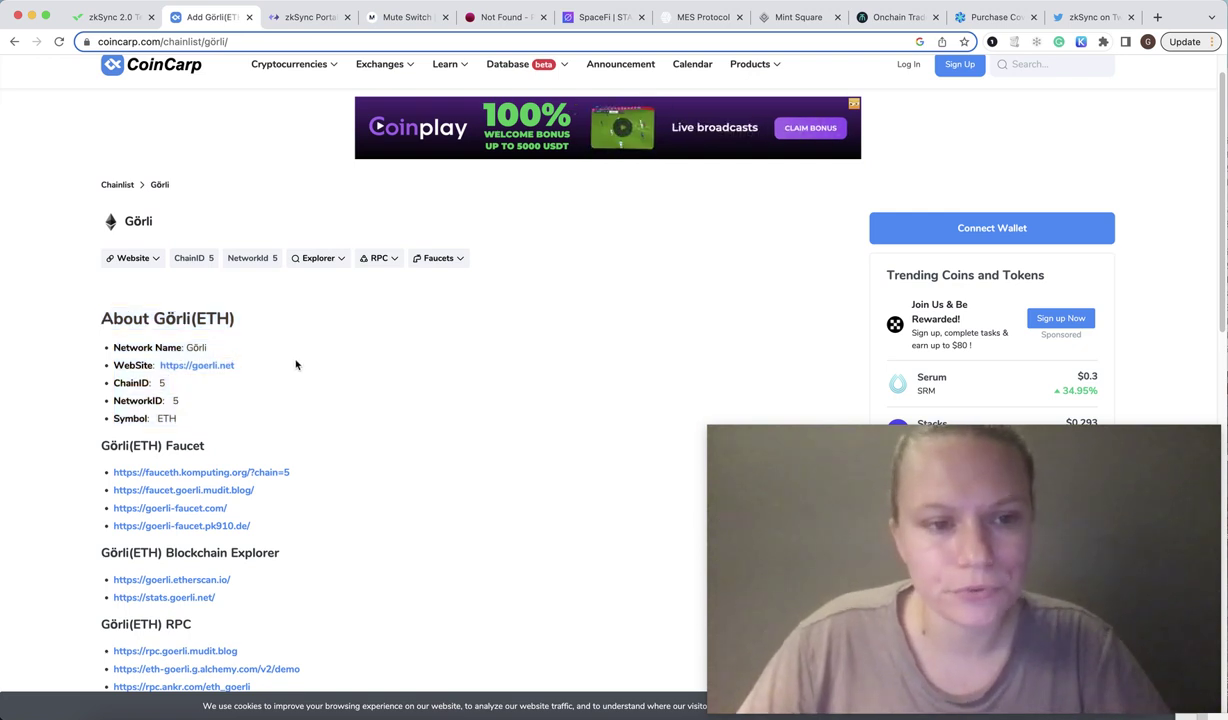
{"action": "left_click", "coordinate": [300, 24]}
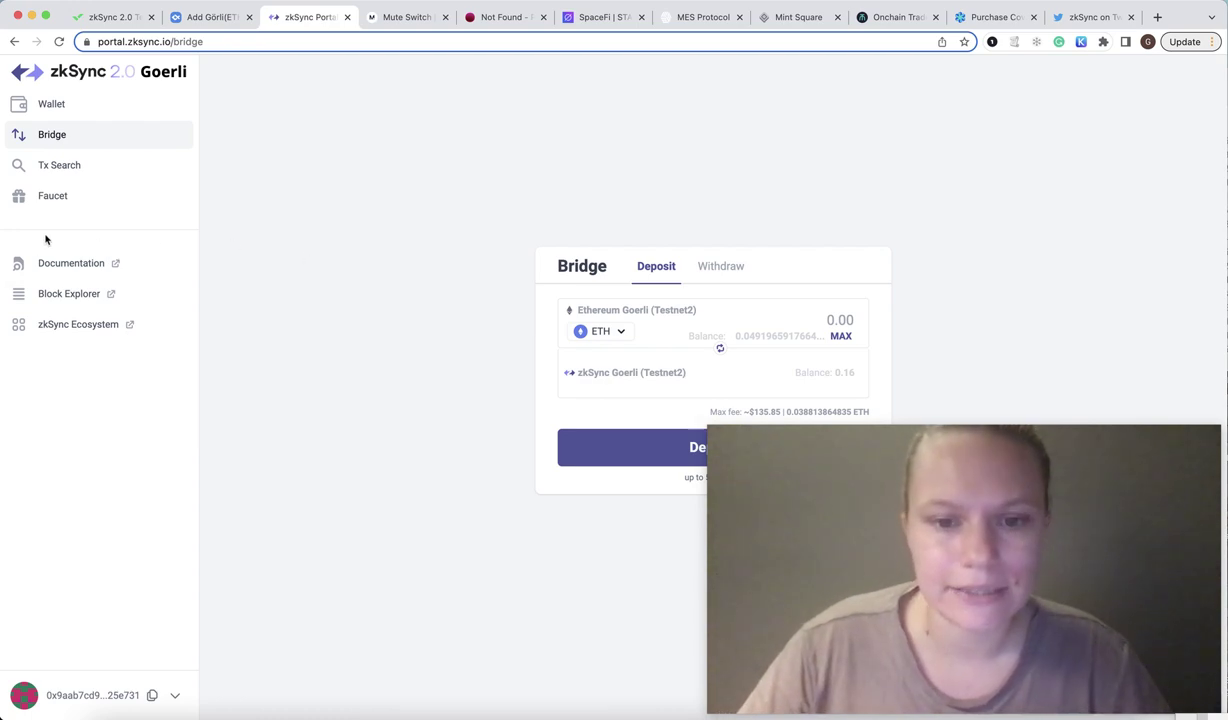
Bring the incognito window forward and look over the Goerli PoW Faucet page.
{"action": "key", "text": "super+grave"}
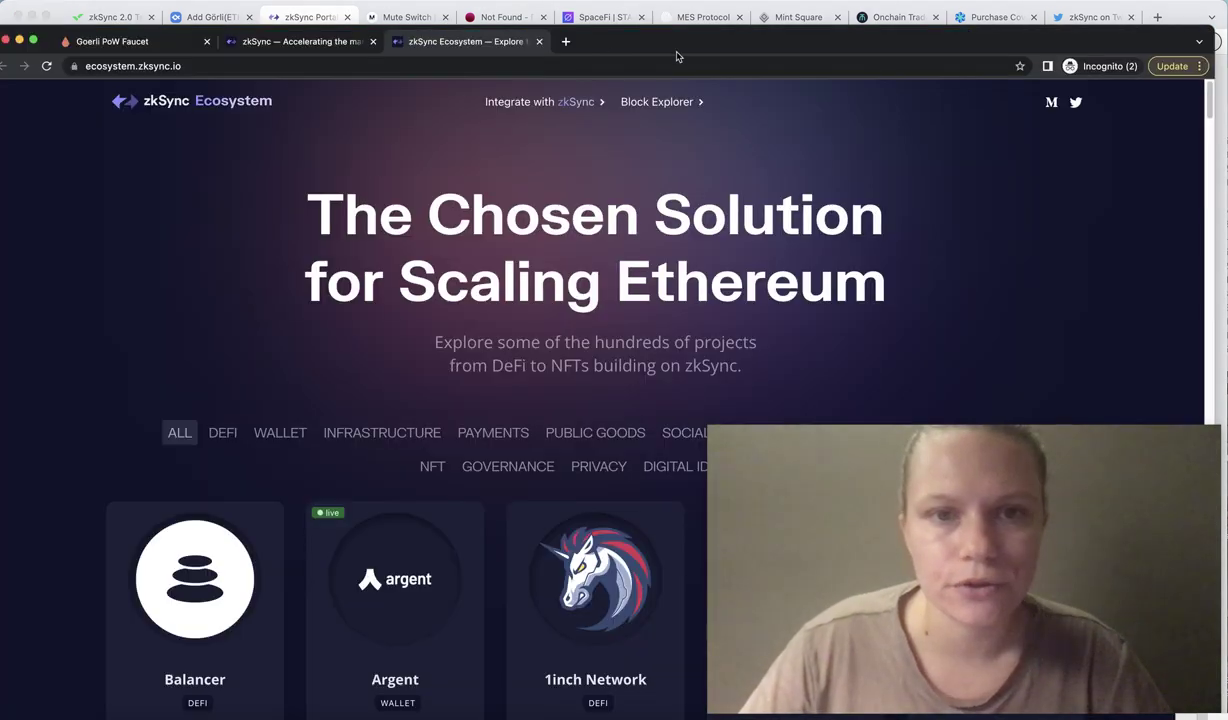
{"action": "left_click_drag", "start_coordinate": [674, 49], "coordinate": [688, 27]}
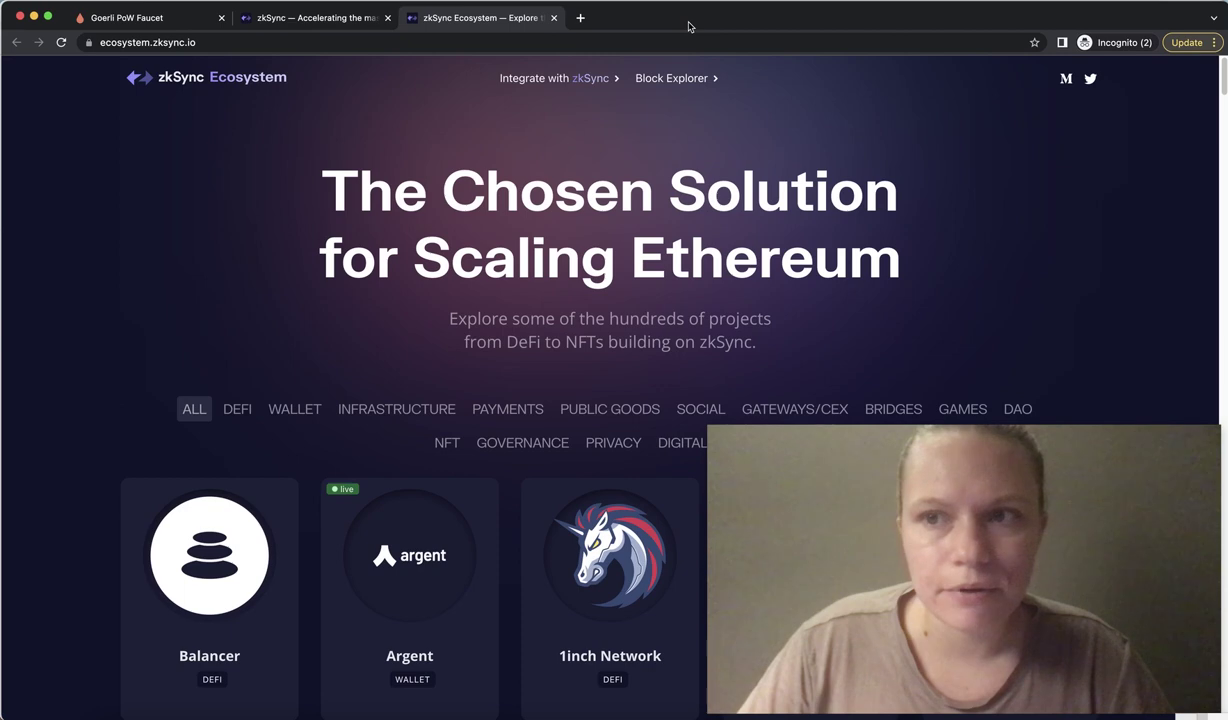
{"action": "left_click", "coordinate": [165, 20]}
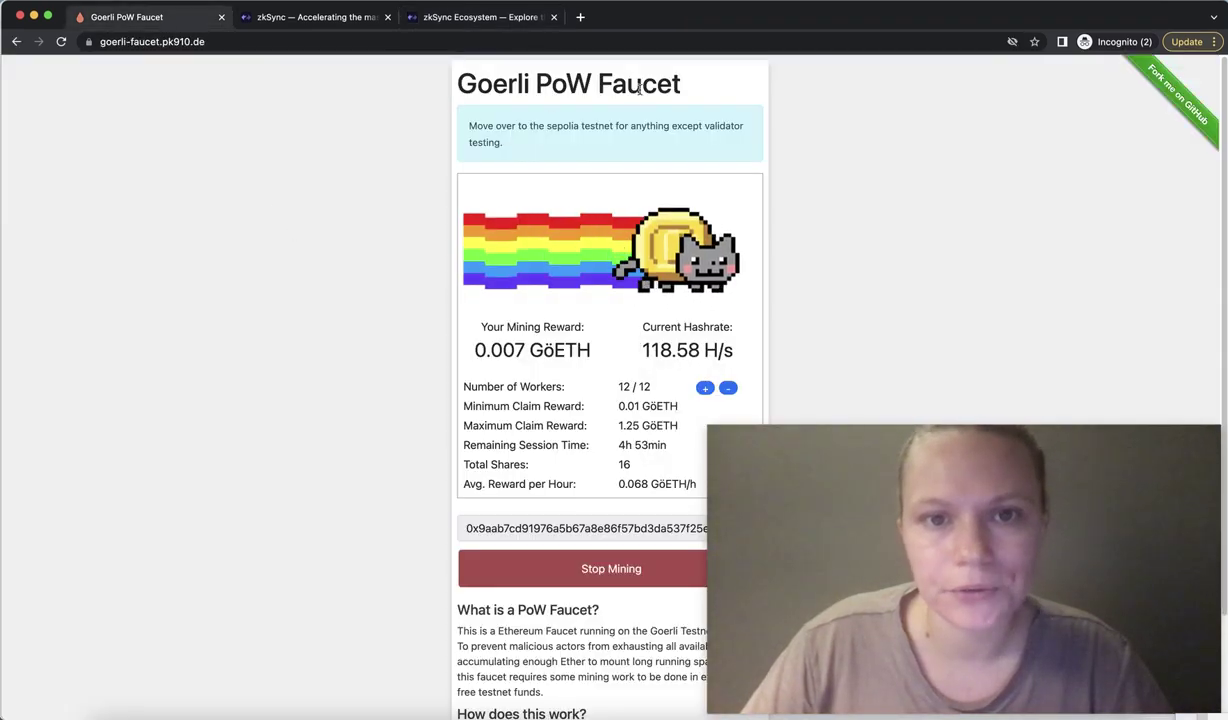
{"action": "left_click_drag", "start_coordinate": [699, 90], "coordinate": [466, 79]}
{"action": "scroll", "coordinate": [655, 216], "scroll_direction": "down", "scroll_amount": 2}
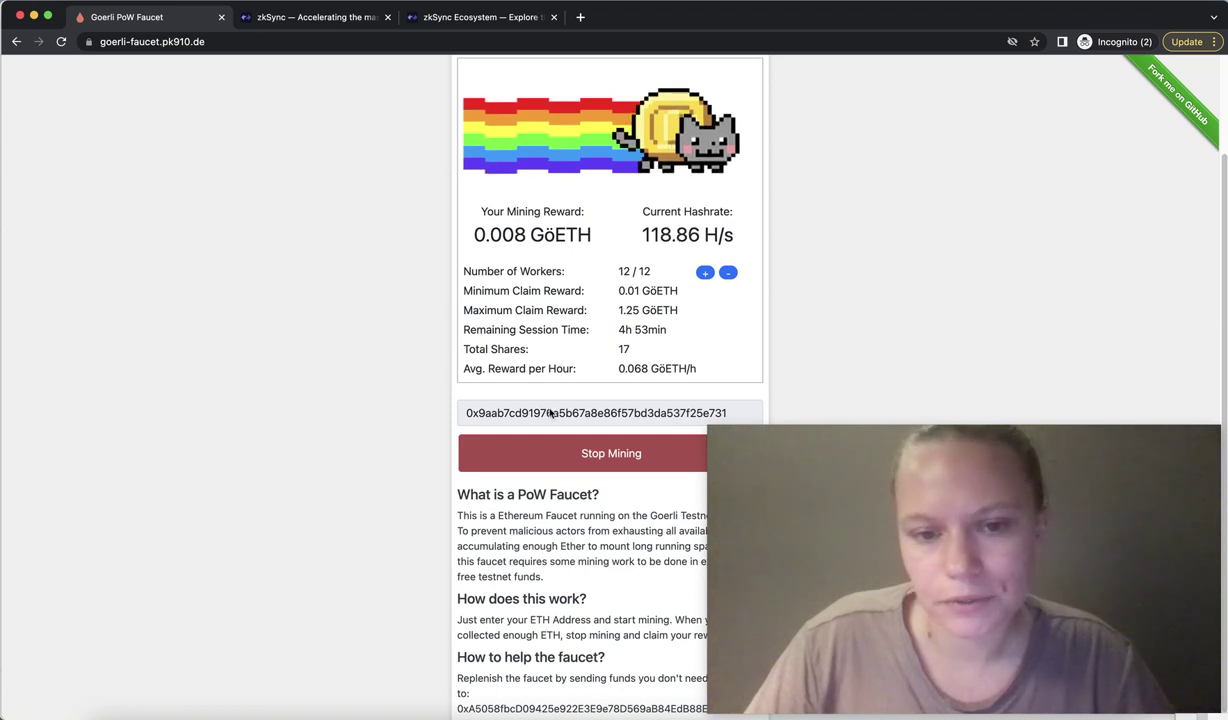
{"action": "scroll", "coordinate": [827, 302], "scroll_direction": "up", "scroll_amount": 1}
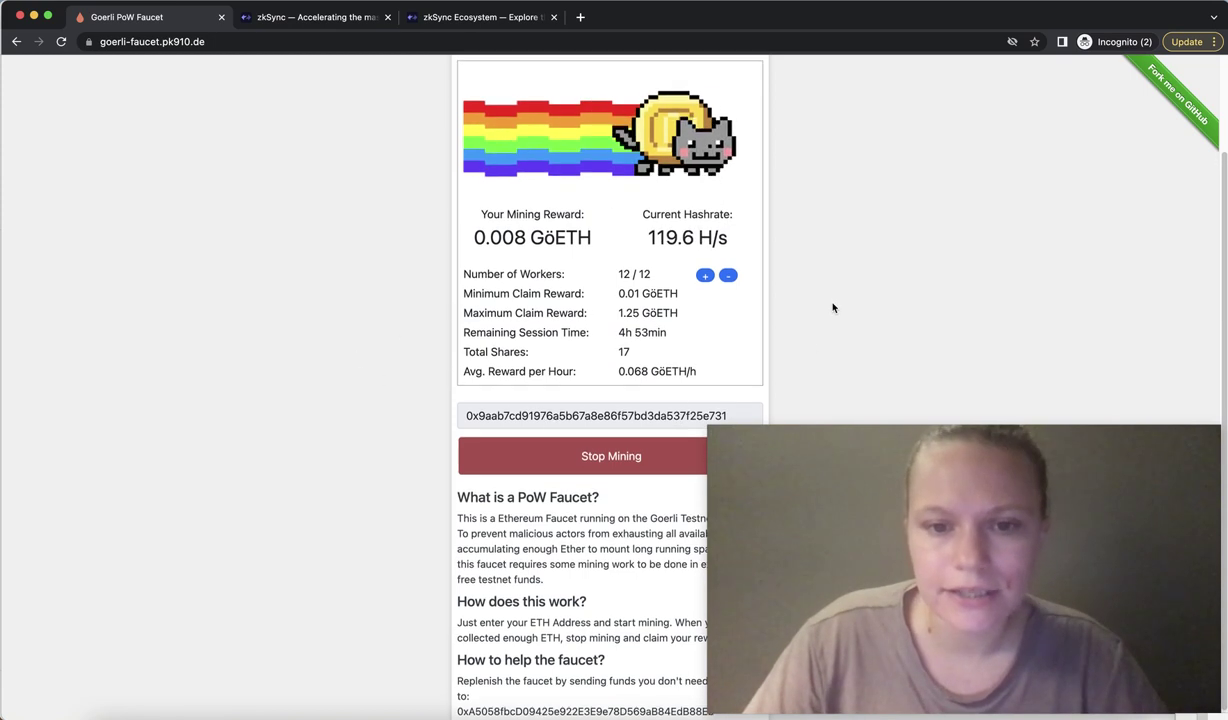
{"action": "scroll", "coordinate": [827, 302], "scroll_direction": "up", "scroll_amount": 3}
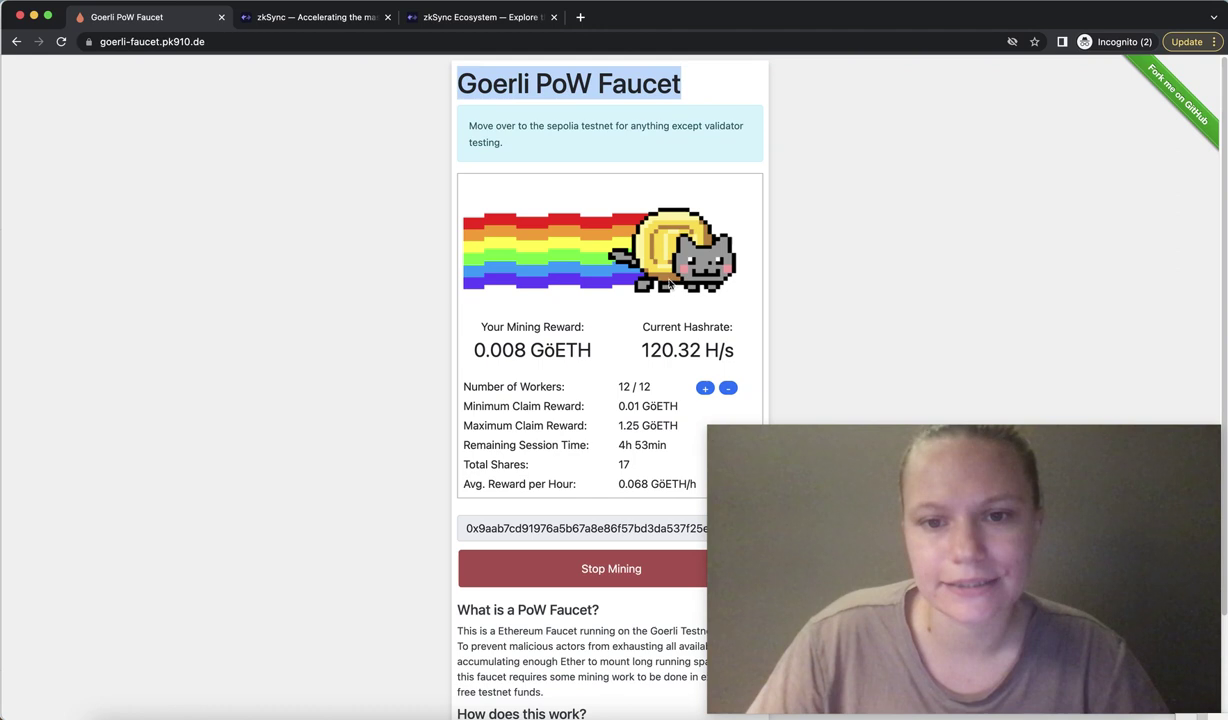
{"action": "left_click", "coordinate": [606, 124]}
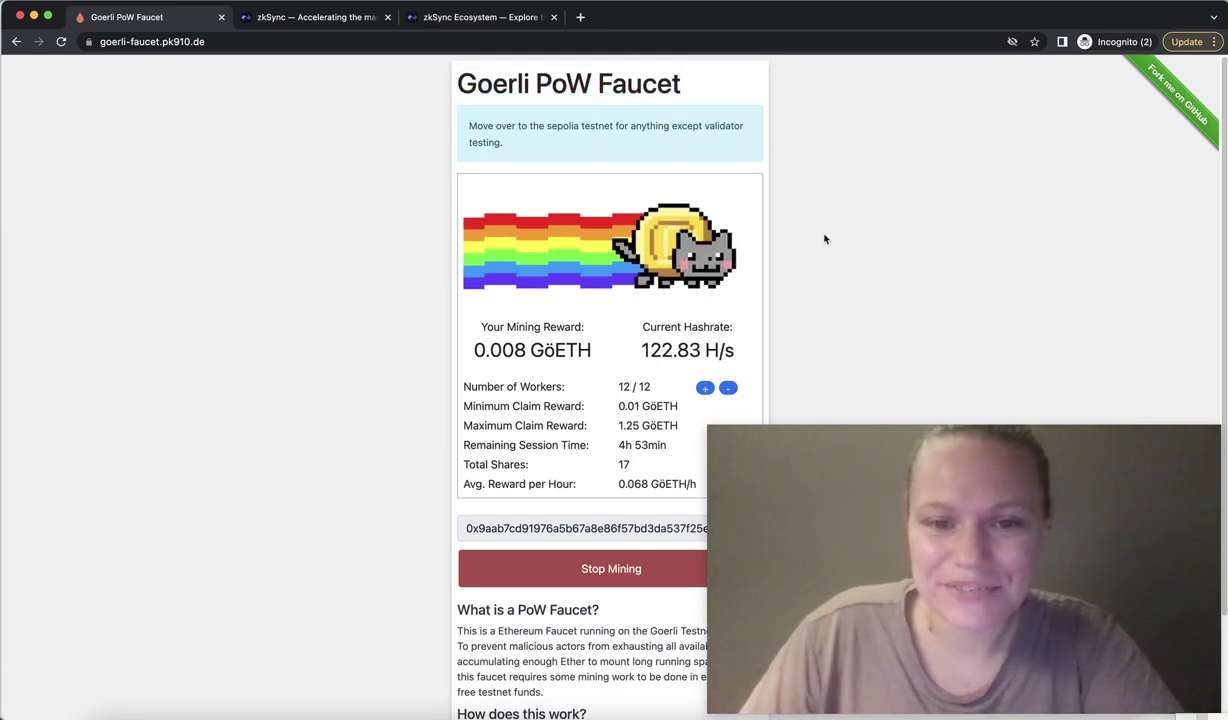
Check the 0.008 GöETH mining reward, then minimize the faucet window.
{"action": "left_click_drag", "start_coordinate": [488, 321], "coordinate": [501, 323]}
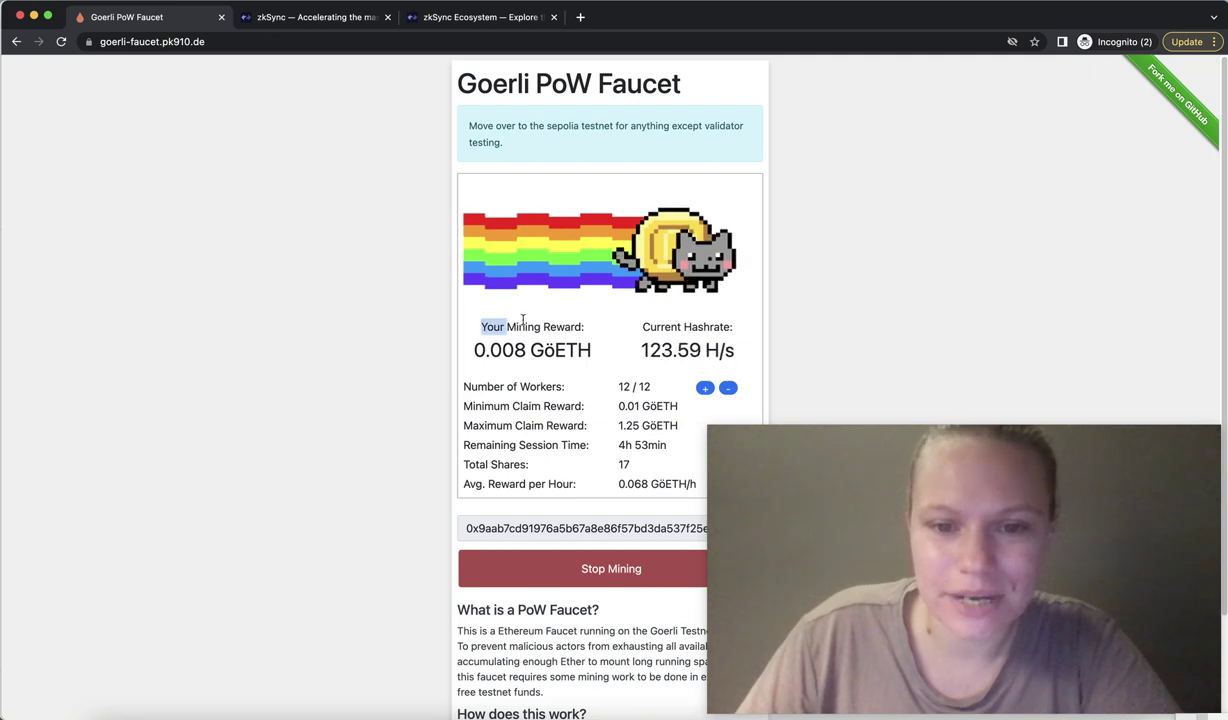
{"action": "triple_click", "coordinate": [623, 322]}
{"action": "left_click", "coordinate": [682, 351]}
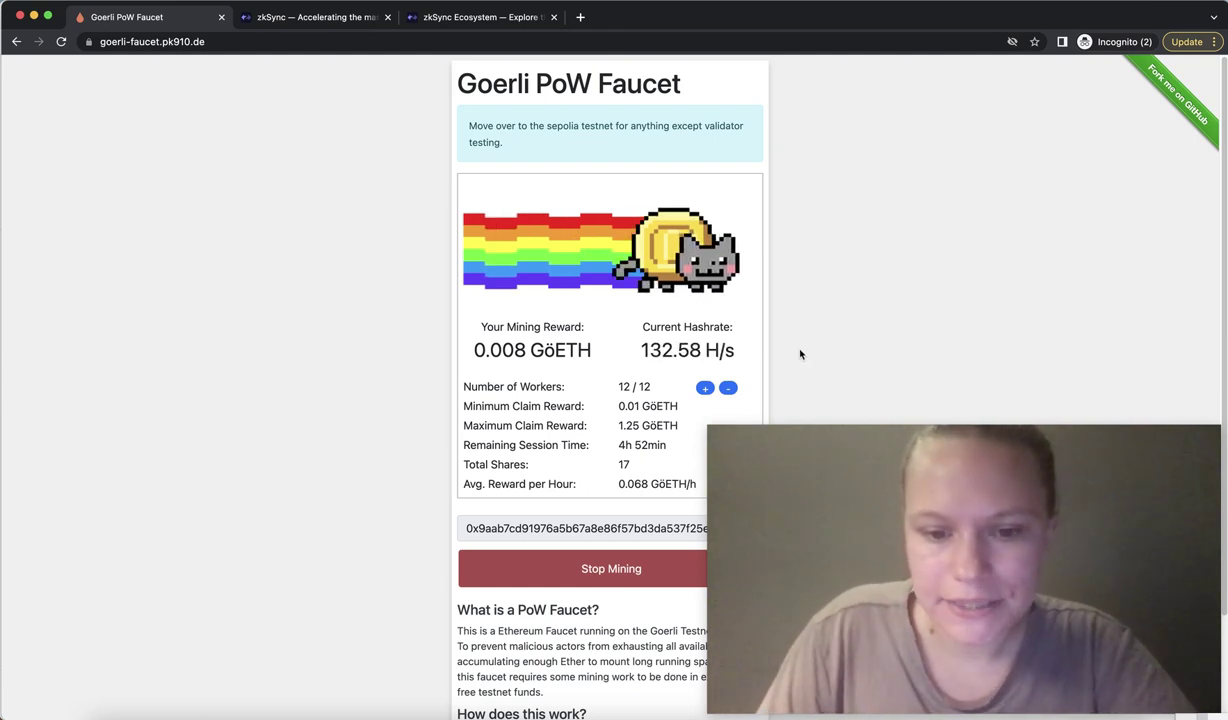
{"action": "scroll", "coordinate": [801, 358], "scroll_direction": "down", "scroll_amount": 3}
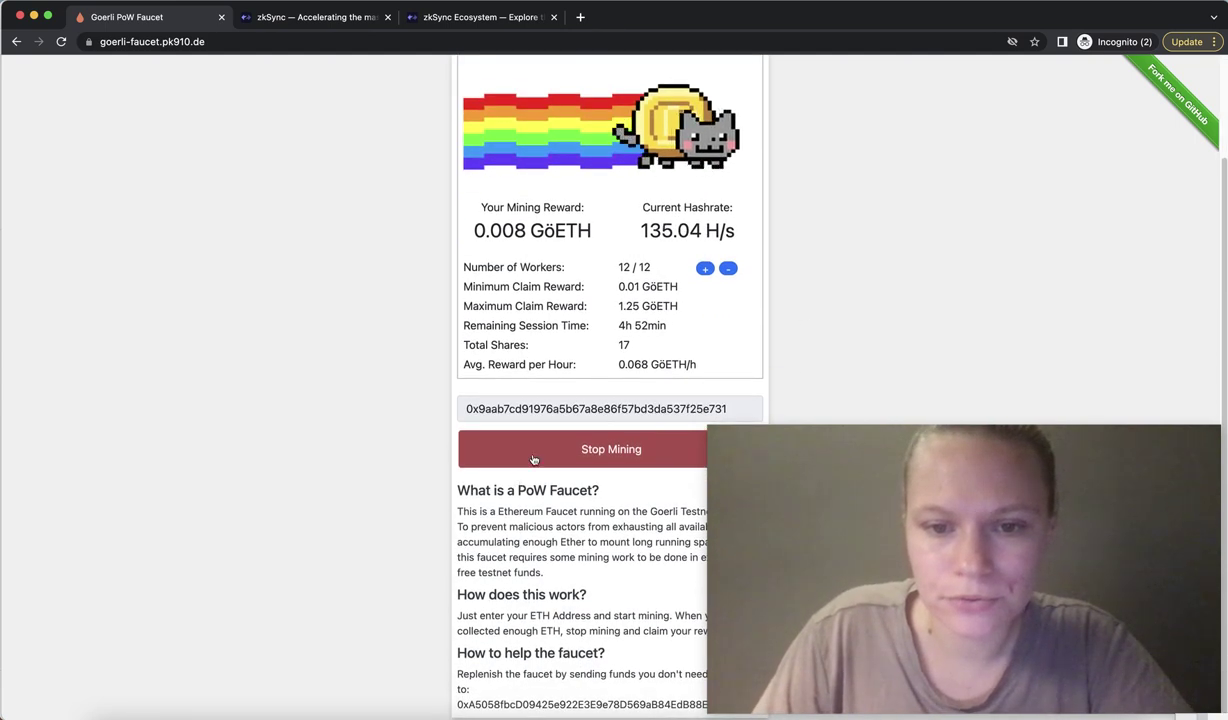
{"action": "scroll", "coordinate": [773, 343], "scroll_direction": "up", "scroll_amount": 2}
{"action": "scroll", "coordinate": [773, 343], "scroll_direction": "up", "scroll_amount": 1}
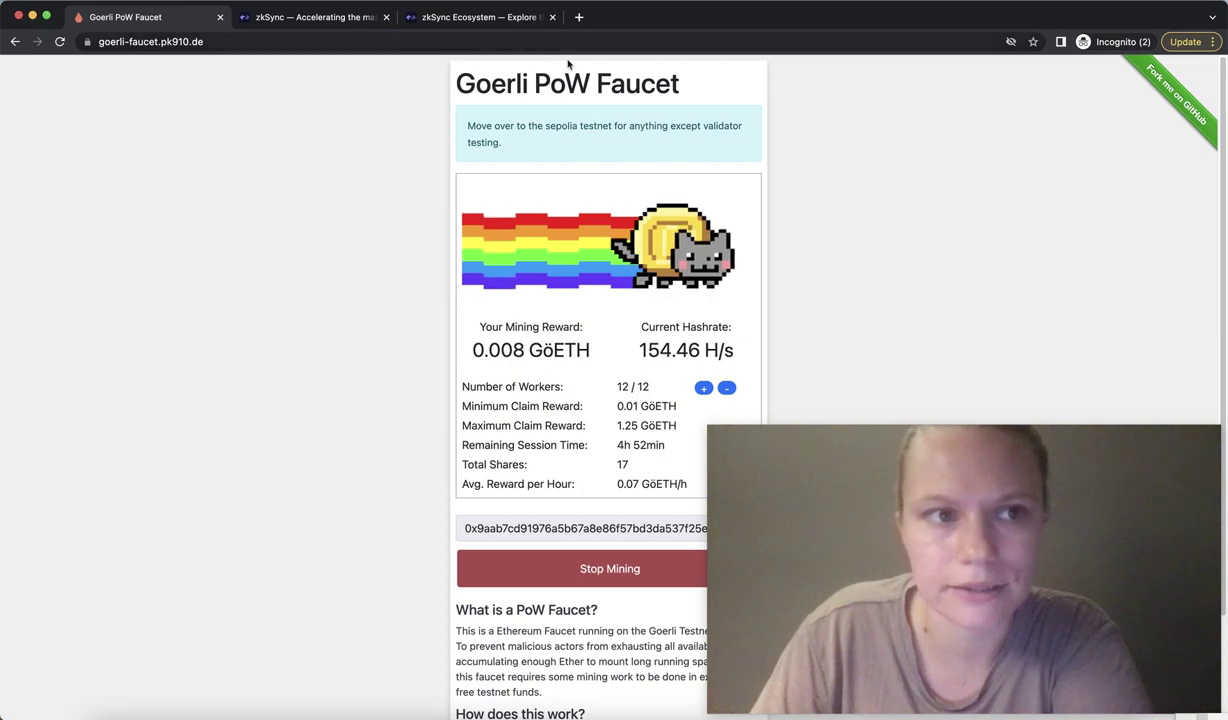
{"action": "left_click", "coordinate": [32, 17]}
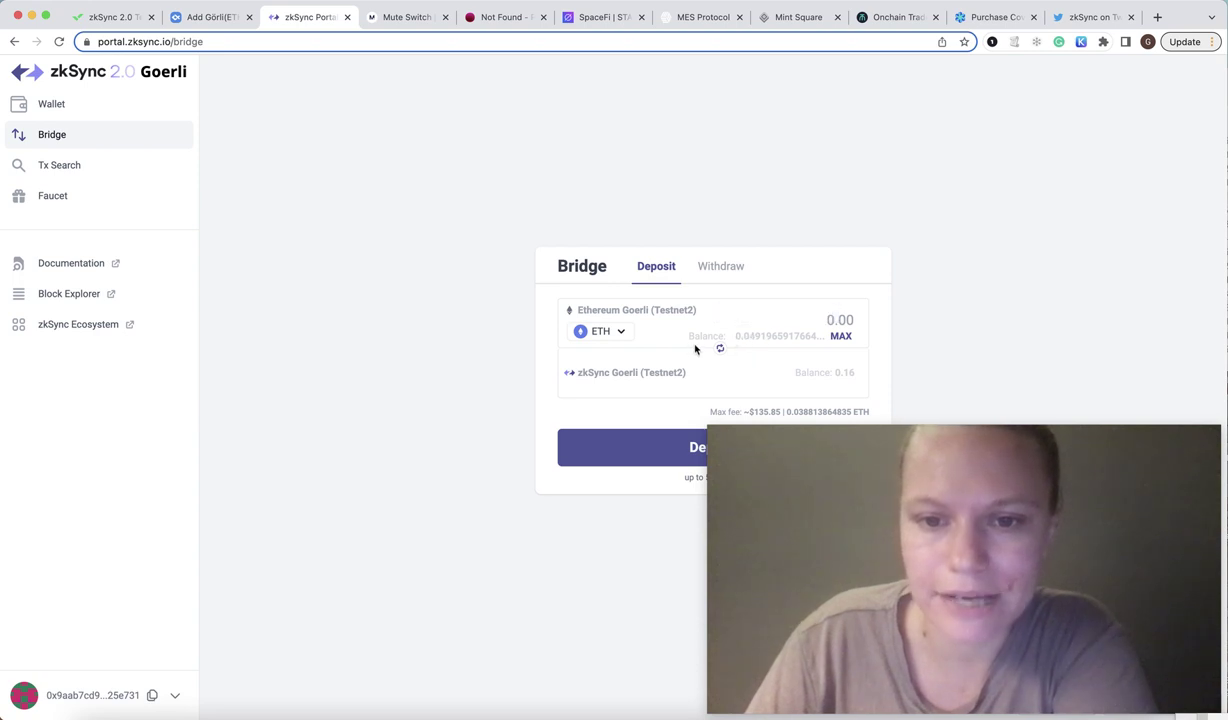
Enter 0.01 ETH in the bridge amount field and submit the deposit.
{"action": "left_click", "coordinate": [827, 325]}
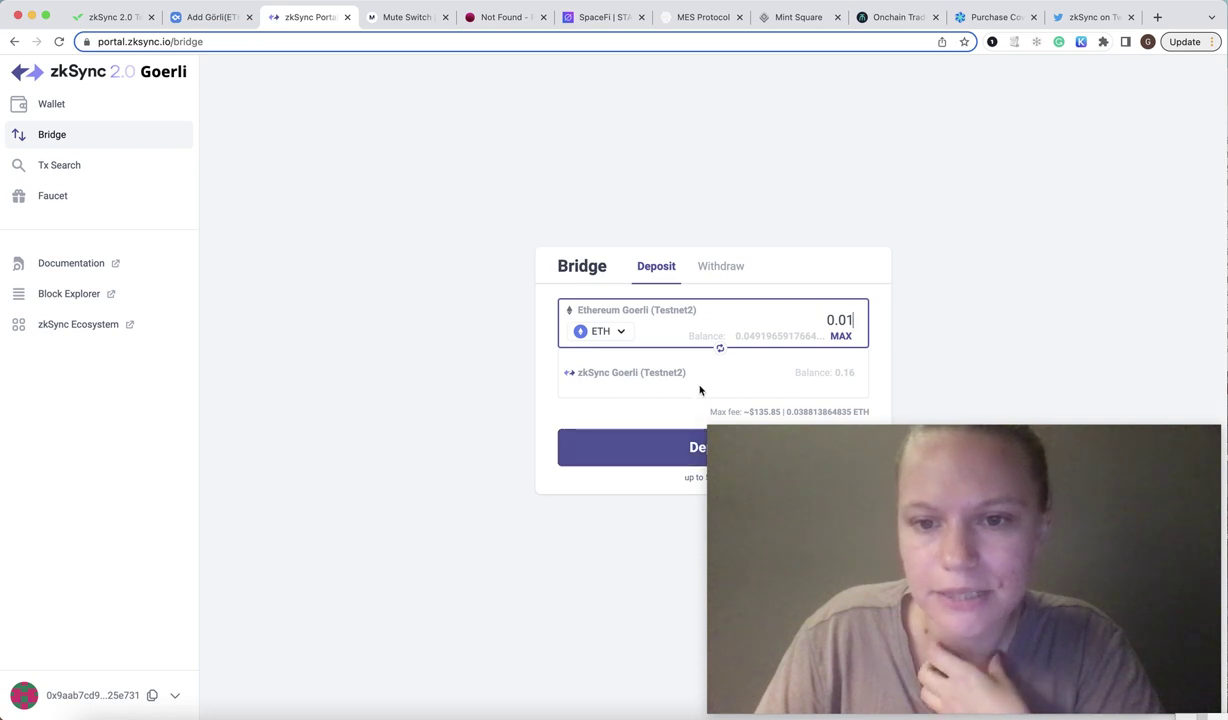
{"action": "left_click", "coordinate": [680, 444]}
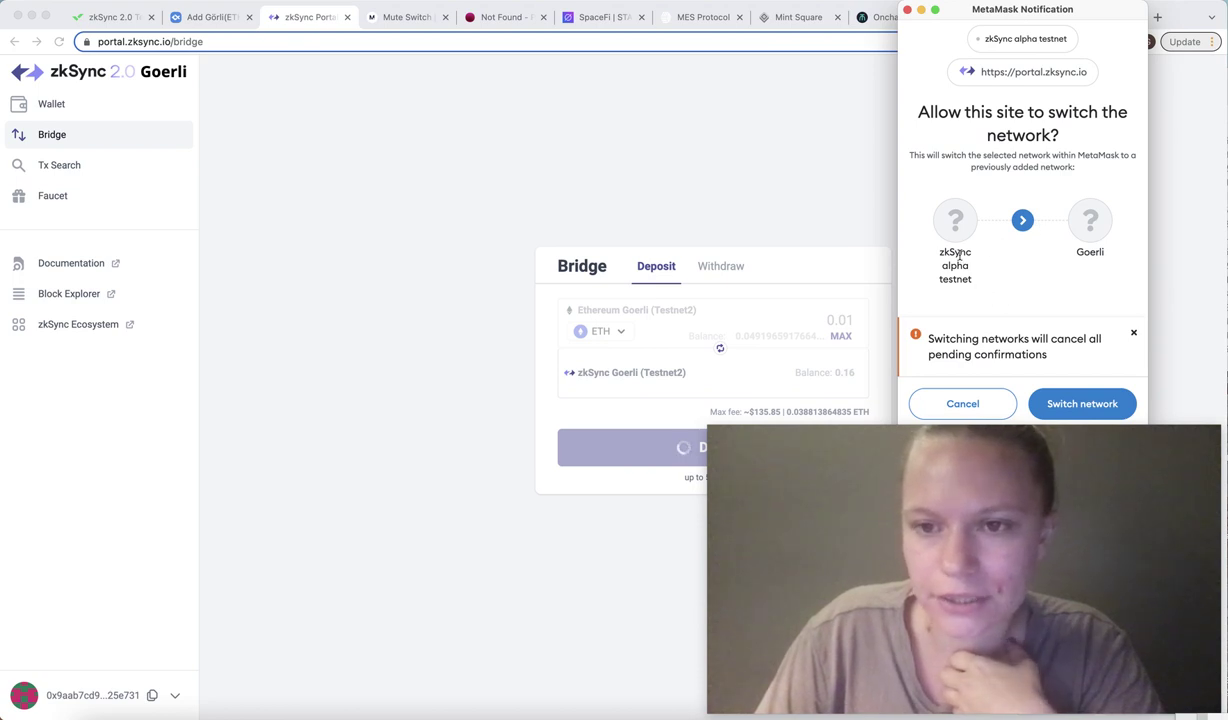
Allow MetaMask to switch to Goerli, reject the deposit, and open the Wallet balances page.
{"action": "left_click", "coordinate": [1081, 404]}
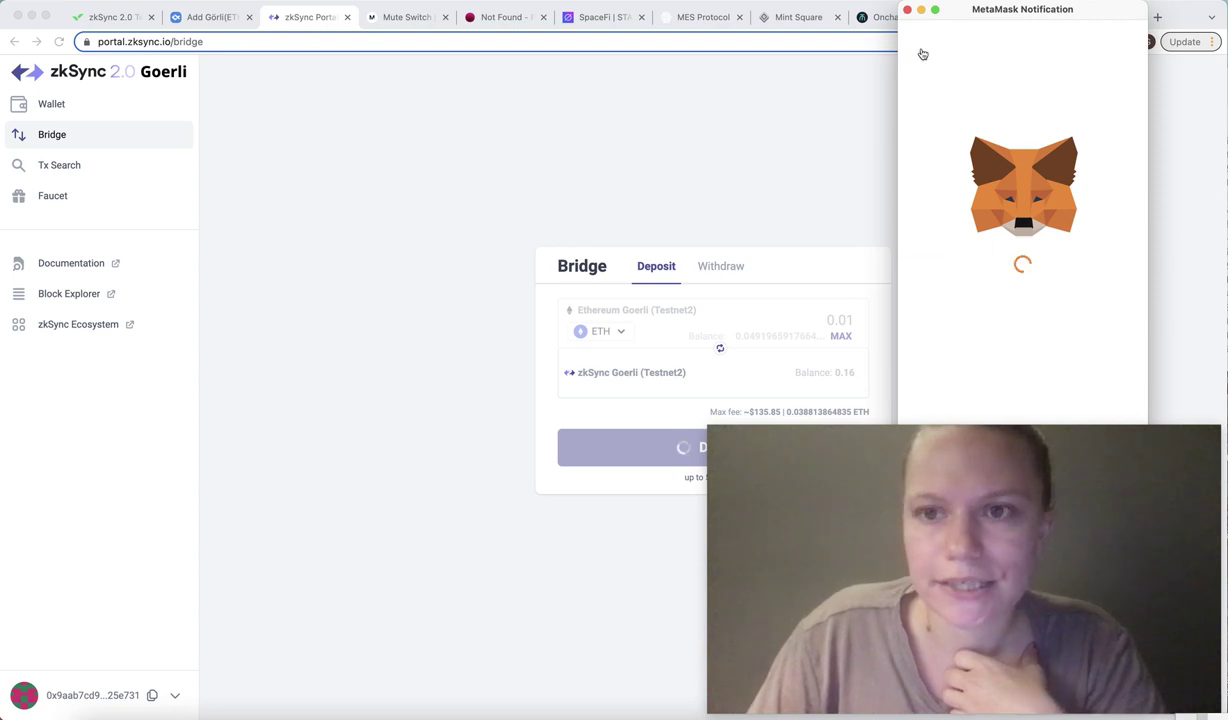
{"action": "left_click", "coordinate": [907, 9]}
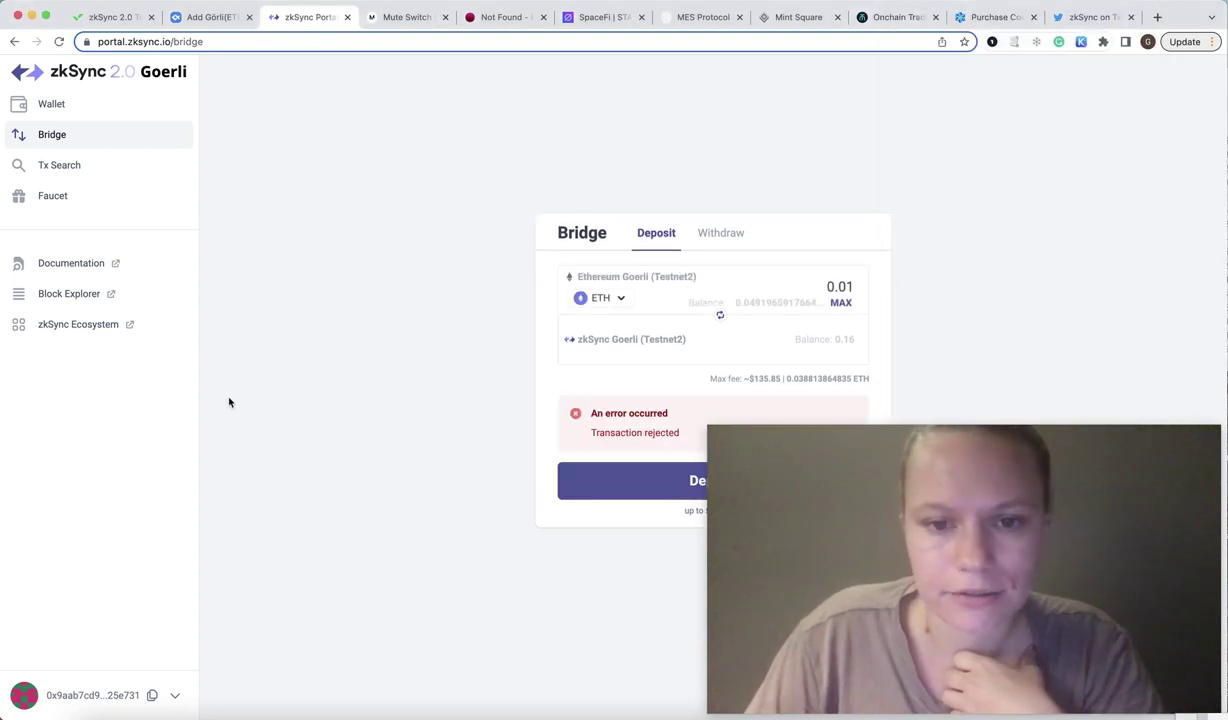
{"action": "left_click", "coordinate": [67, 110]}
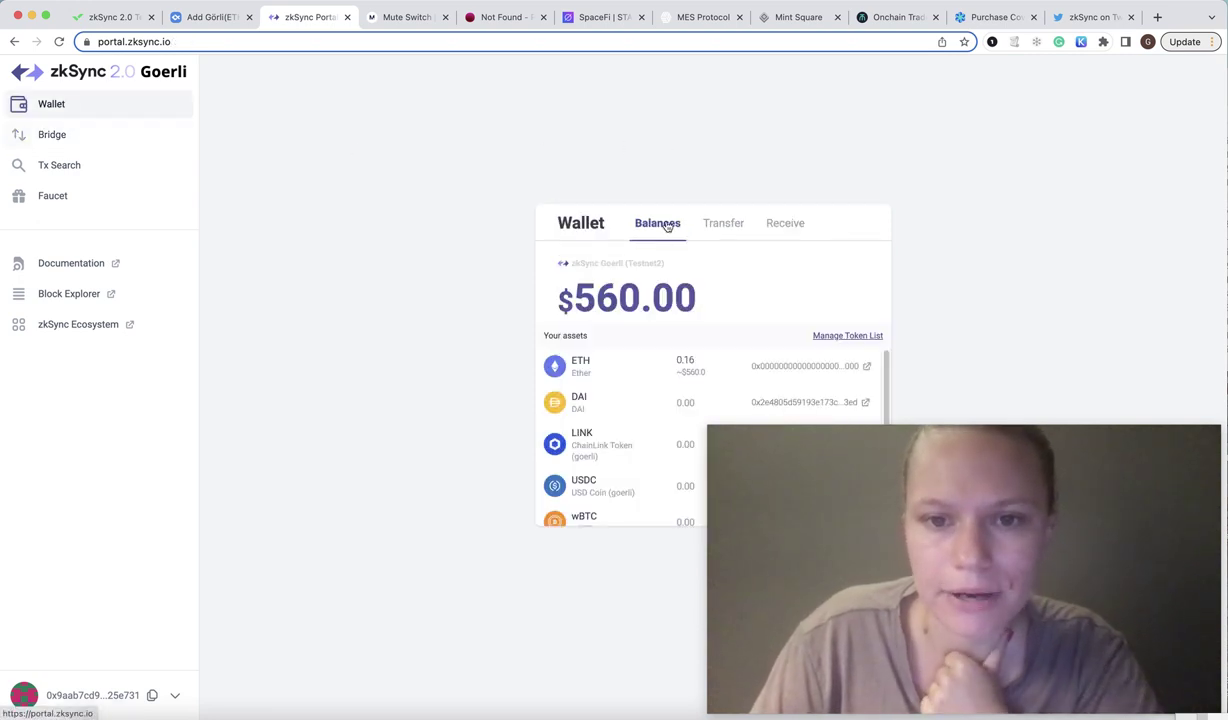
Review the 0.16 ETH ($560.00) zkSync Goerli balance, then switch to the Mint Square tab.
{"action": "scroll", "coordinate": [650, 370], "scroll_direction": "down", "scroll_amount": 1}
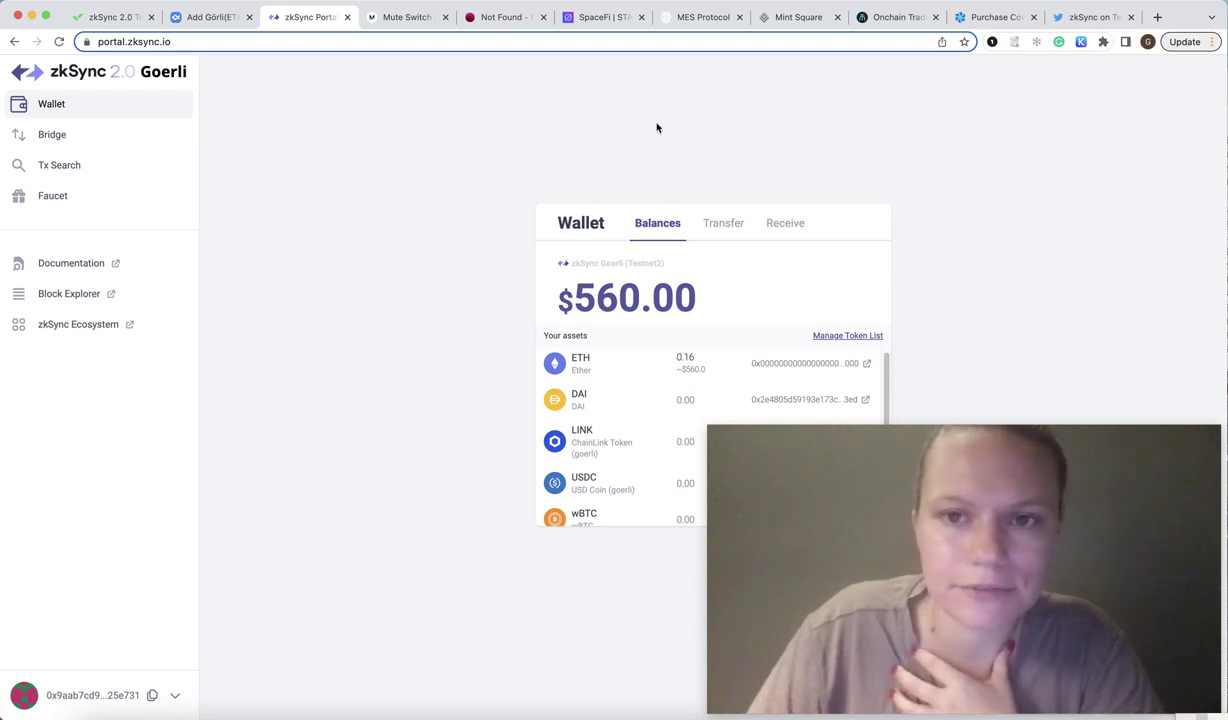
{"action": "left_click", "coordinate": [800, 17]}
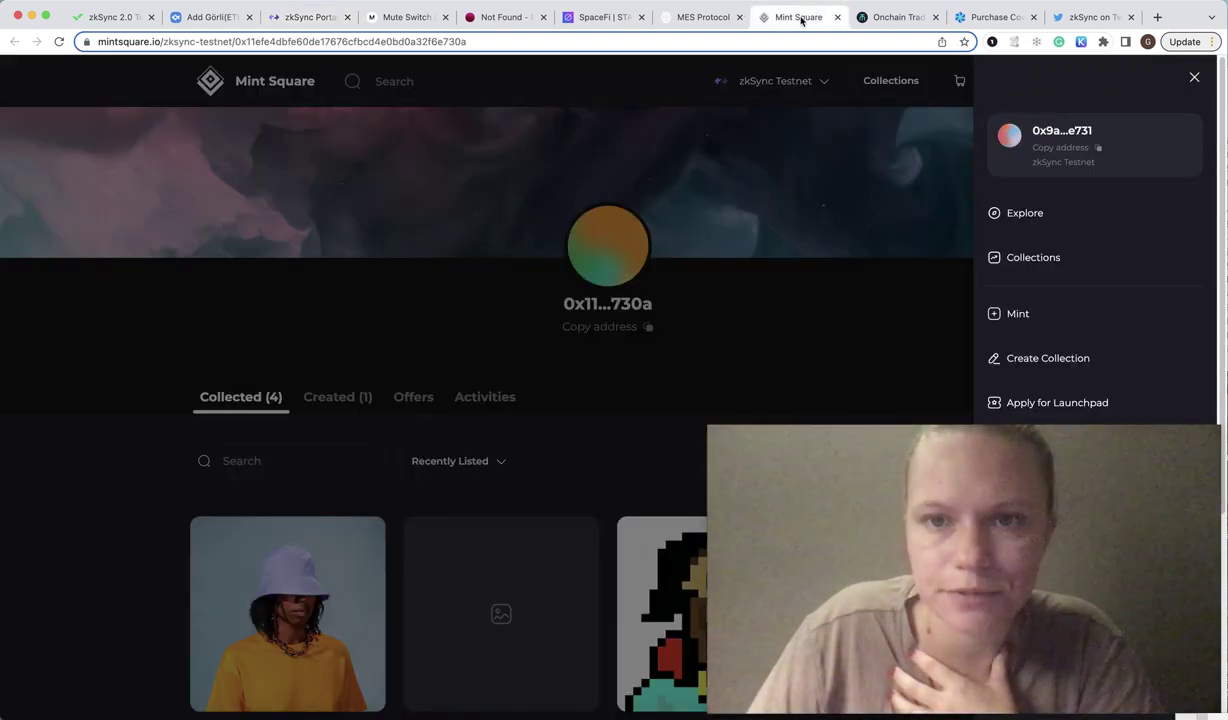
Close the account drawer, check the network list unchanged, and return to the Mint Square home page.
{"action": "left_click", "coordinate": [435, 283]}
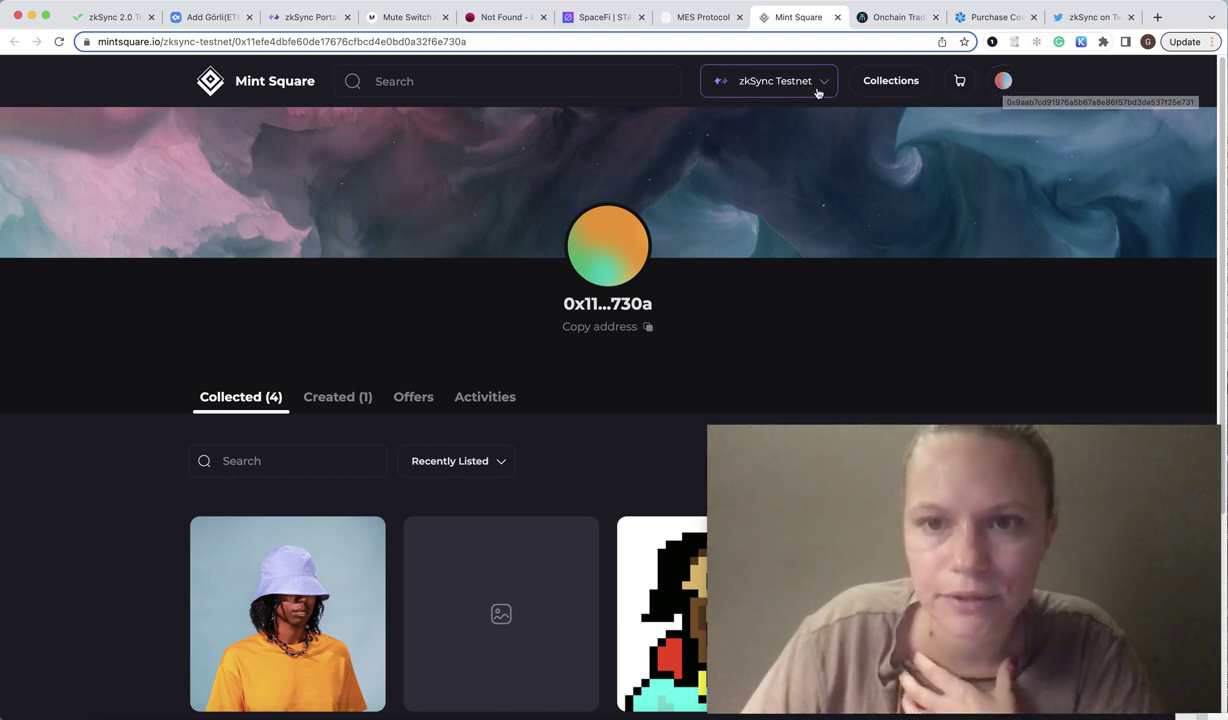
{"action": "left_click", "coordinate": [750, 96]}
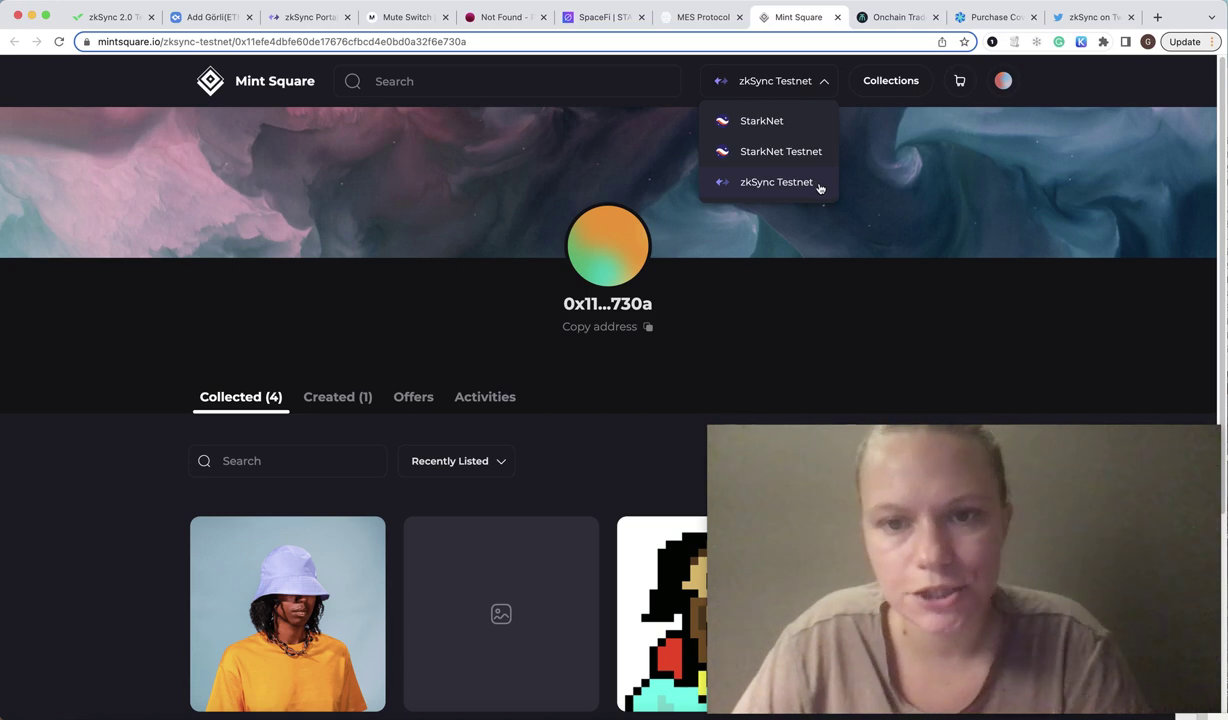
{"action": "left_click", "coordinate": [1101, 106]}
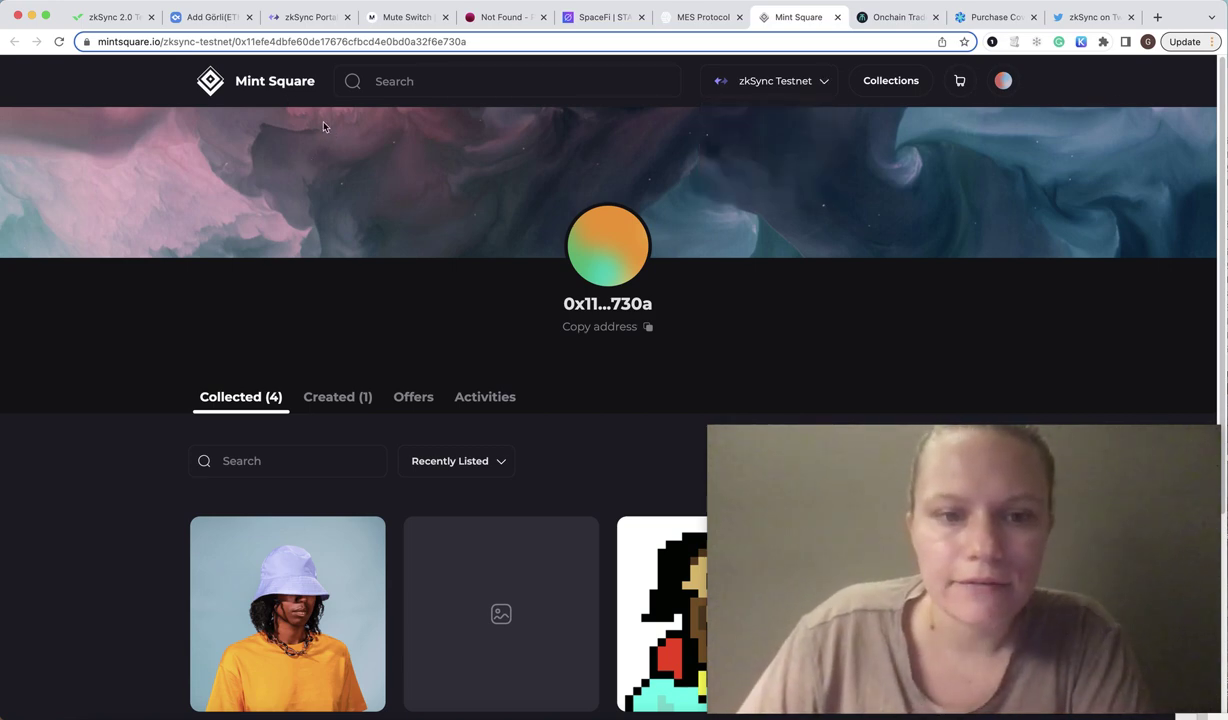
{"action": "left_click", "coordinate": [305, 86]}
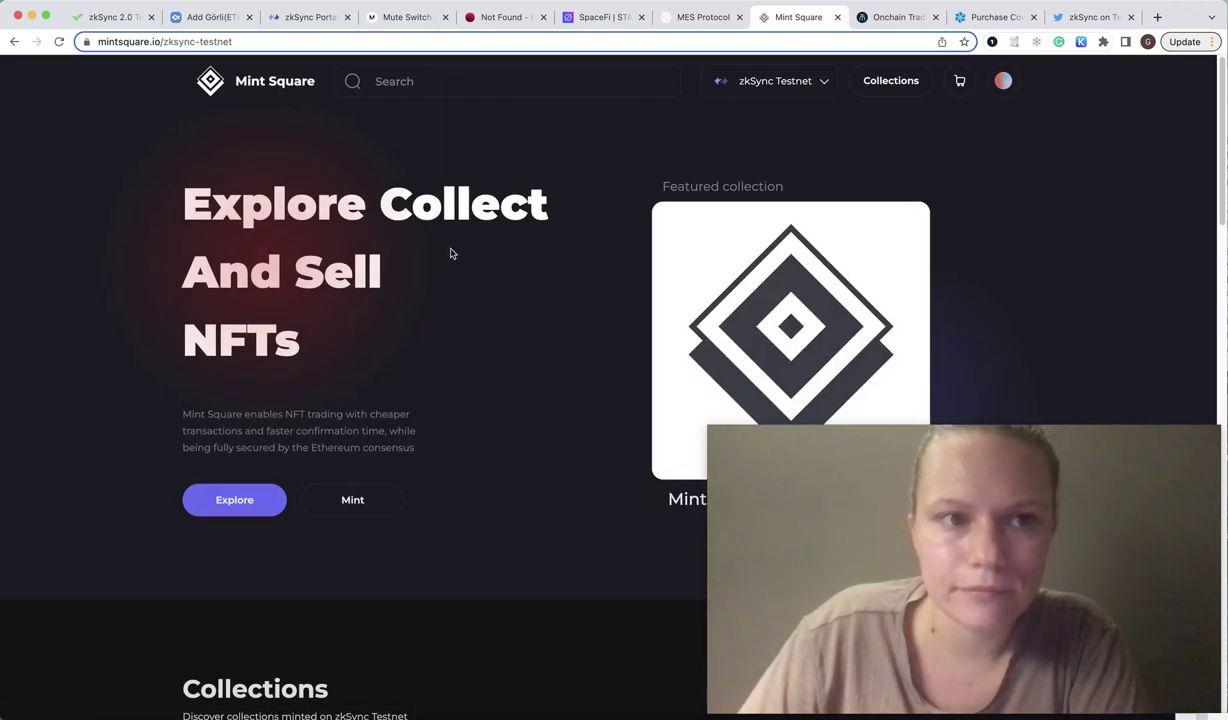
{"action": "scroll", "coordinate": [460, 266], "scroll_direction": "down", "scroll_amount": 3}
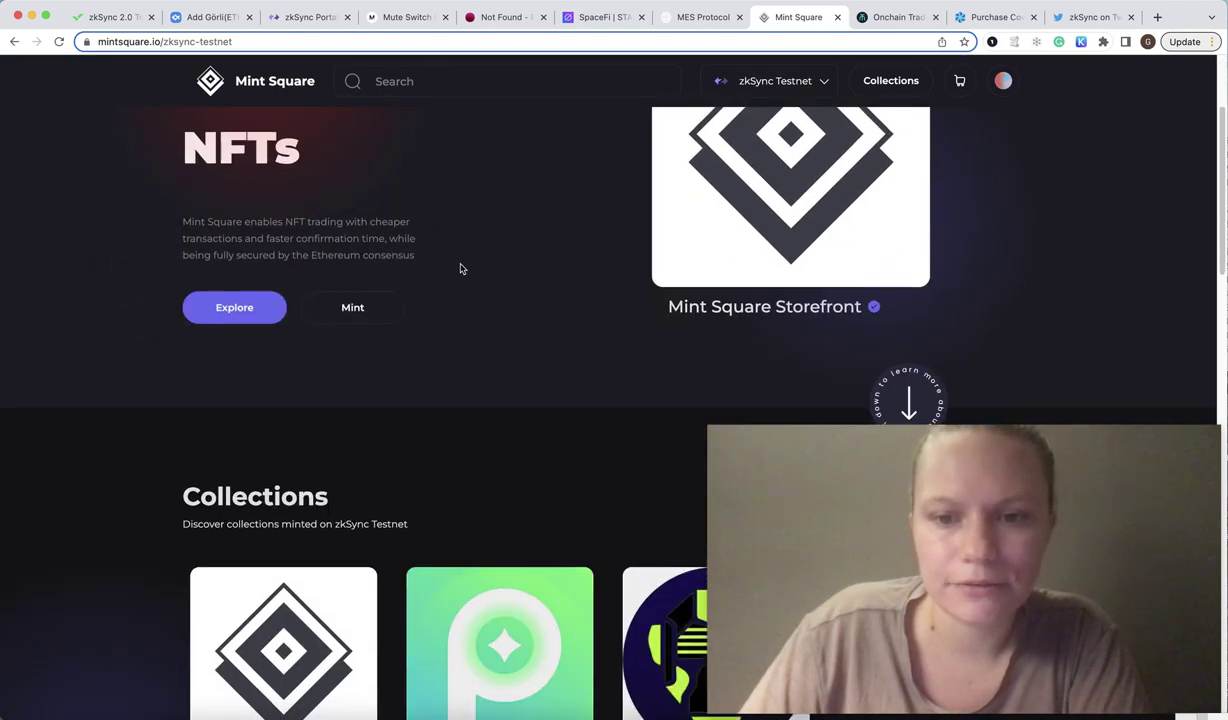
{"action": "scroll", "coordinate": [460, 268], "scroll_direction": "up", "scroll_amount": 1}
{"action": "scroll", "coordinate": [460, 268], "scroll_direction": "down", "scroll_amount": 3}
{"action": "scroll", "coordinate": [460, 268], "scroll_direction": "up", "scroll_amount": 5}
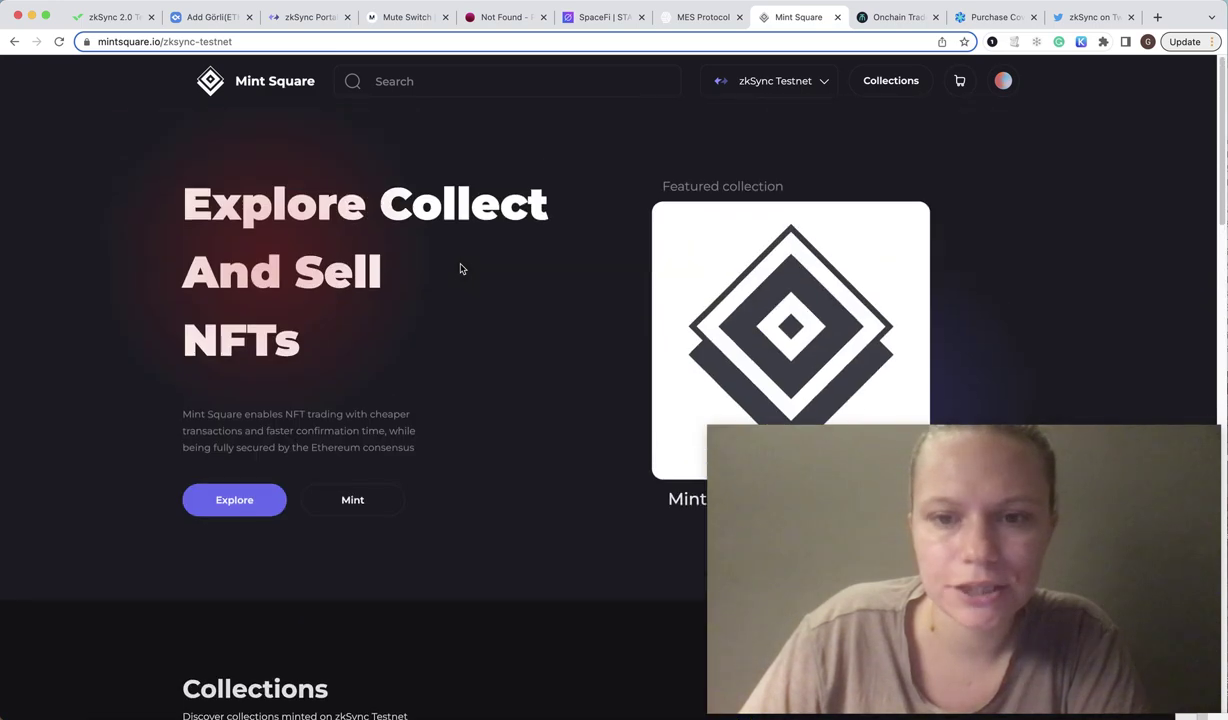
{"action": "scroll", "coordinate": [460, 268], "scroll_direction": "down", "scroll_amount": 2}
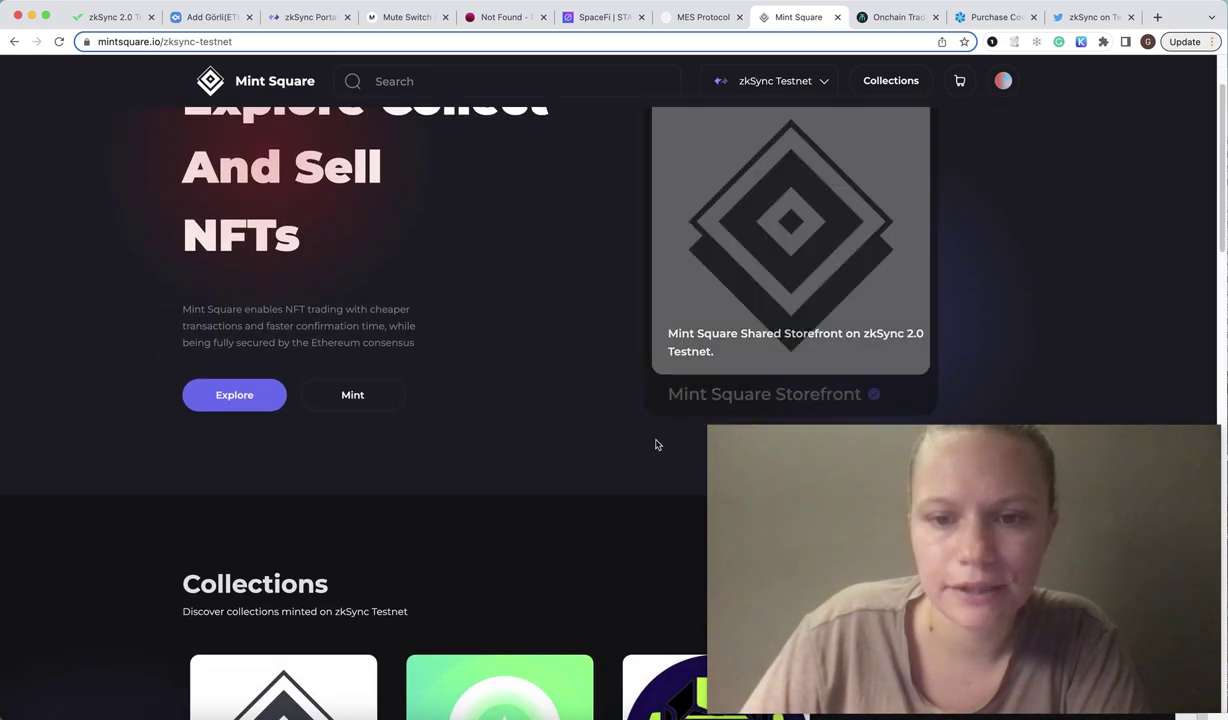
Open the Storefront collection, sort by Price: Low to high, and open the meebits NFT.
{"action": "left_click", "coordinate": [700, 282]}
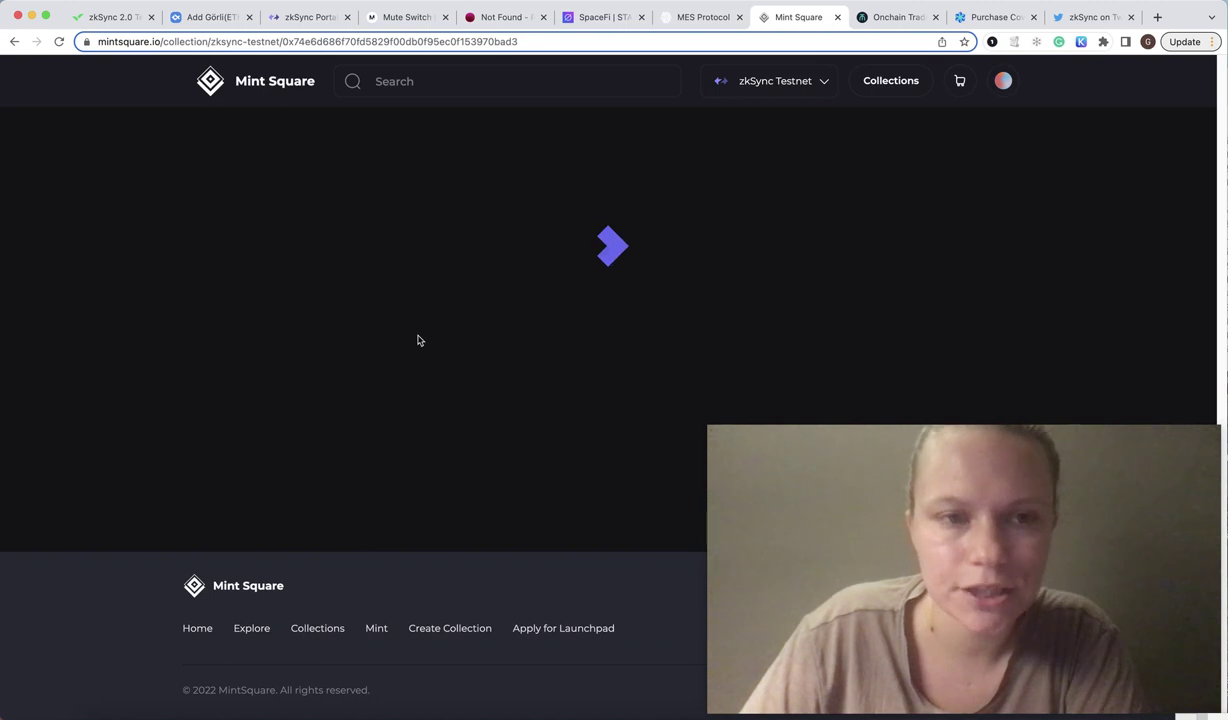
{"action": "scroll", "coordinate": [419, 340], "scroll_direction": "down", "scroll_amount": 3}
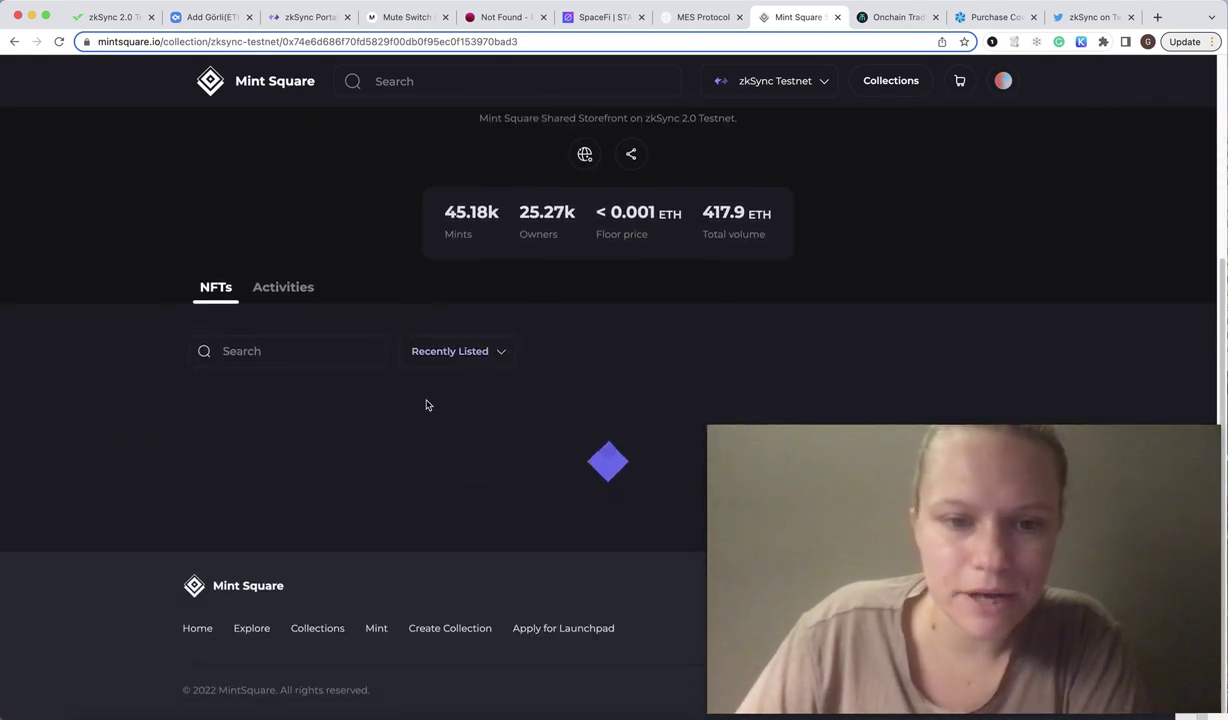
{"action": "left_click", "coordinate": [438, 352]}
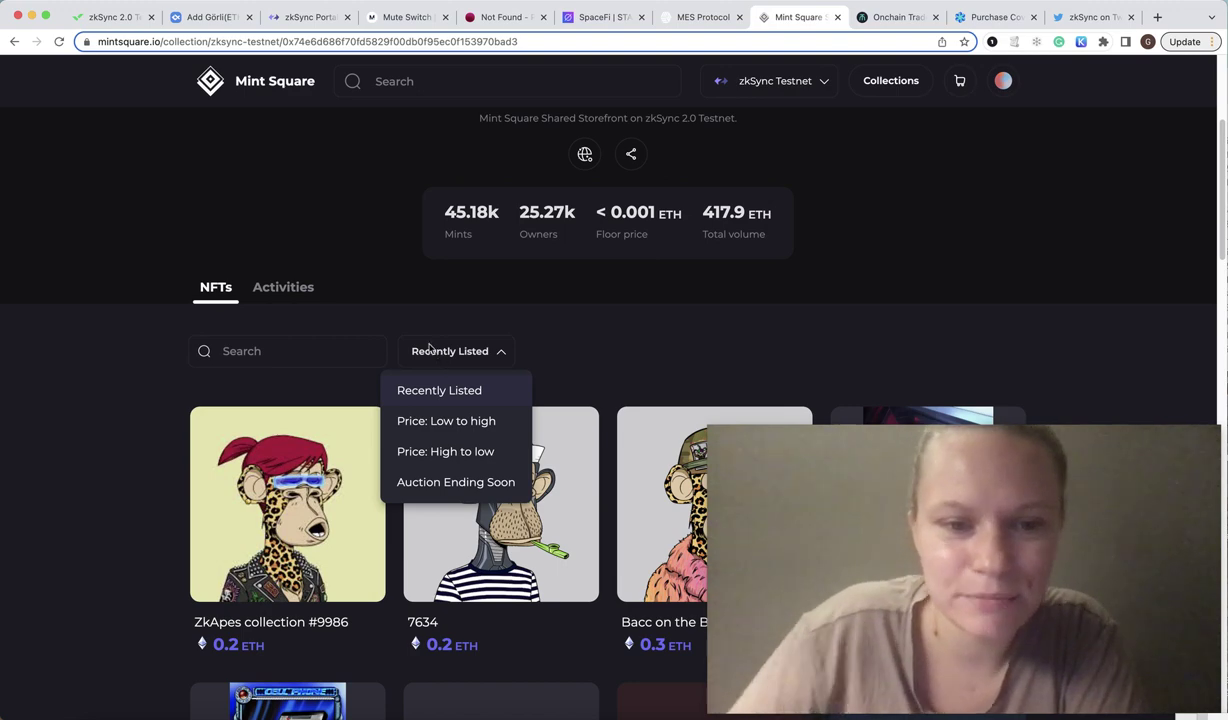
{"action": "left_click", "coordinate": [466, 422]}
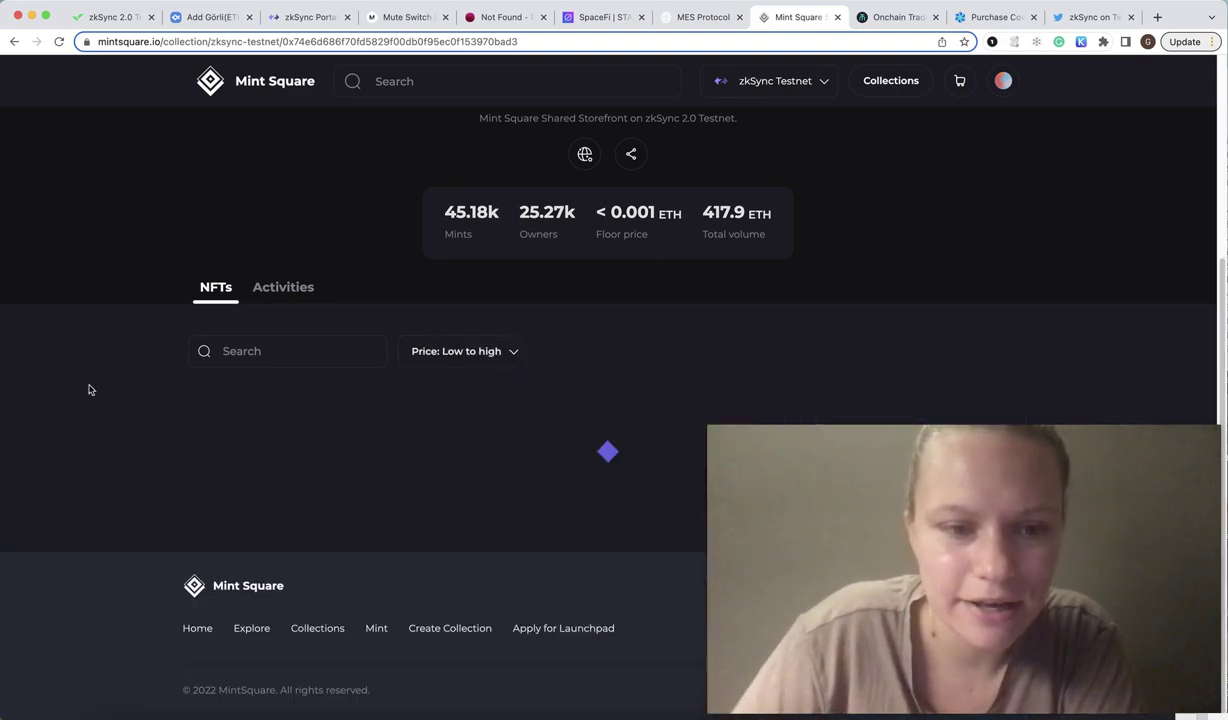
{"action": "scroll", "coordinate": [91, 390], "scroll_direction": "down", "scroll_amount": 3}
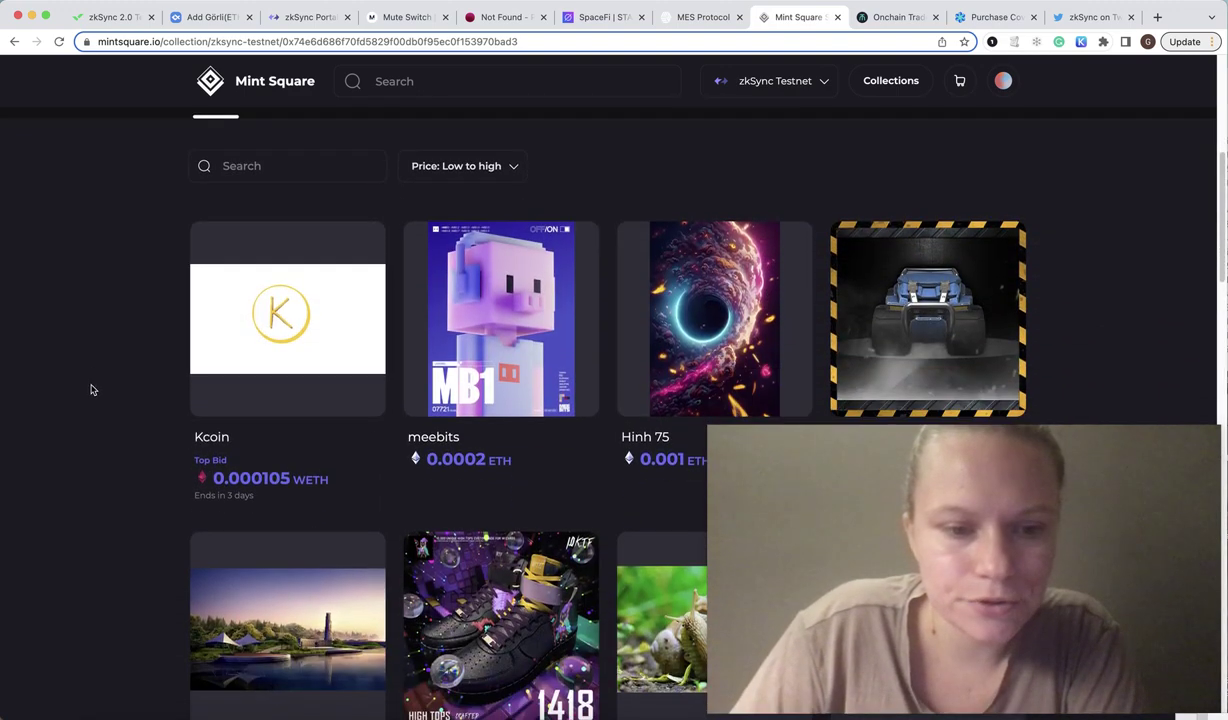
{"action": "left_click", "coordinate": [519, 405]}
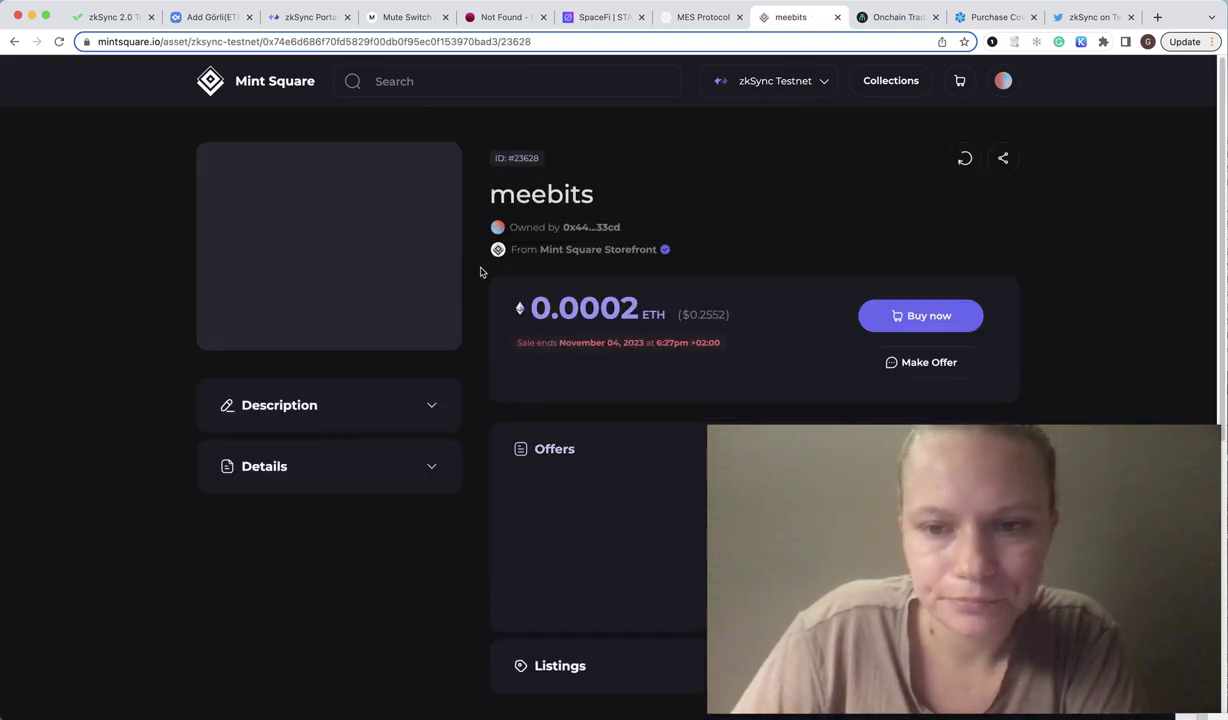
Start buying meebits for 0.0002 ETH, then dismiss MetaMask and cancel the buy dialog.
{"action": "left_click", "coordinate": [925, 330]}
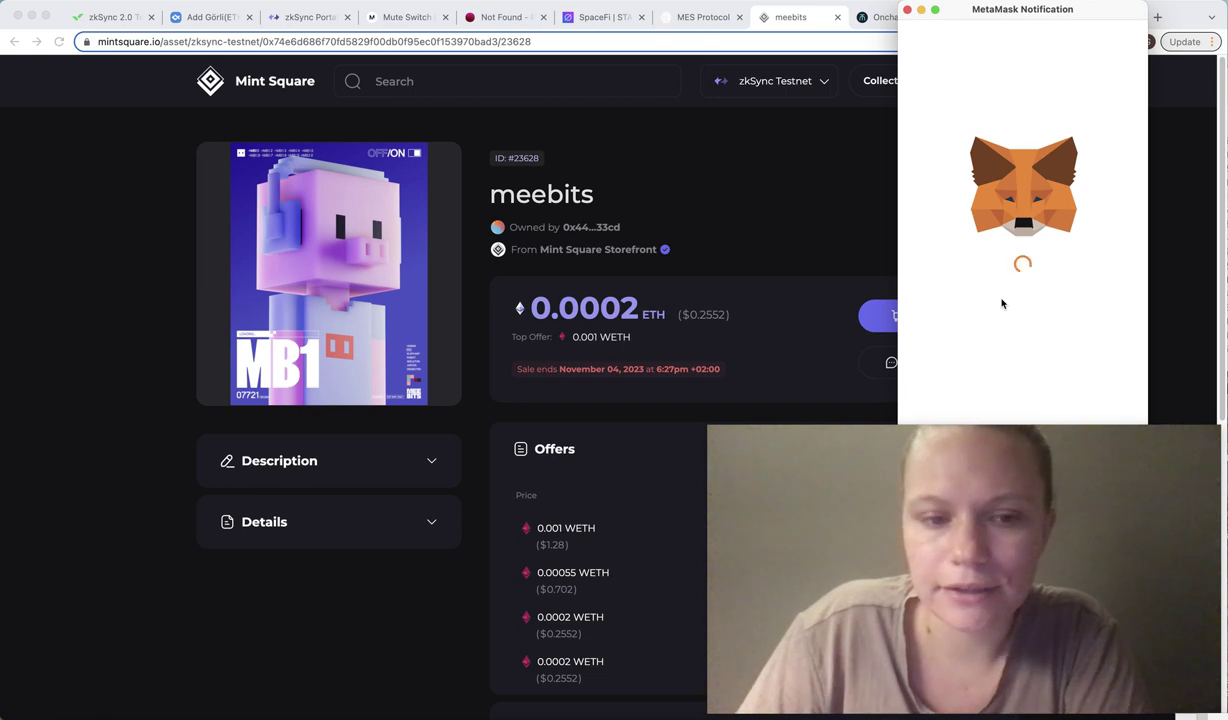
{"action": "left_click", "coordinate": [910, 13]}
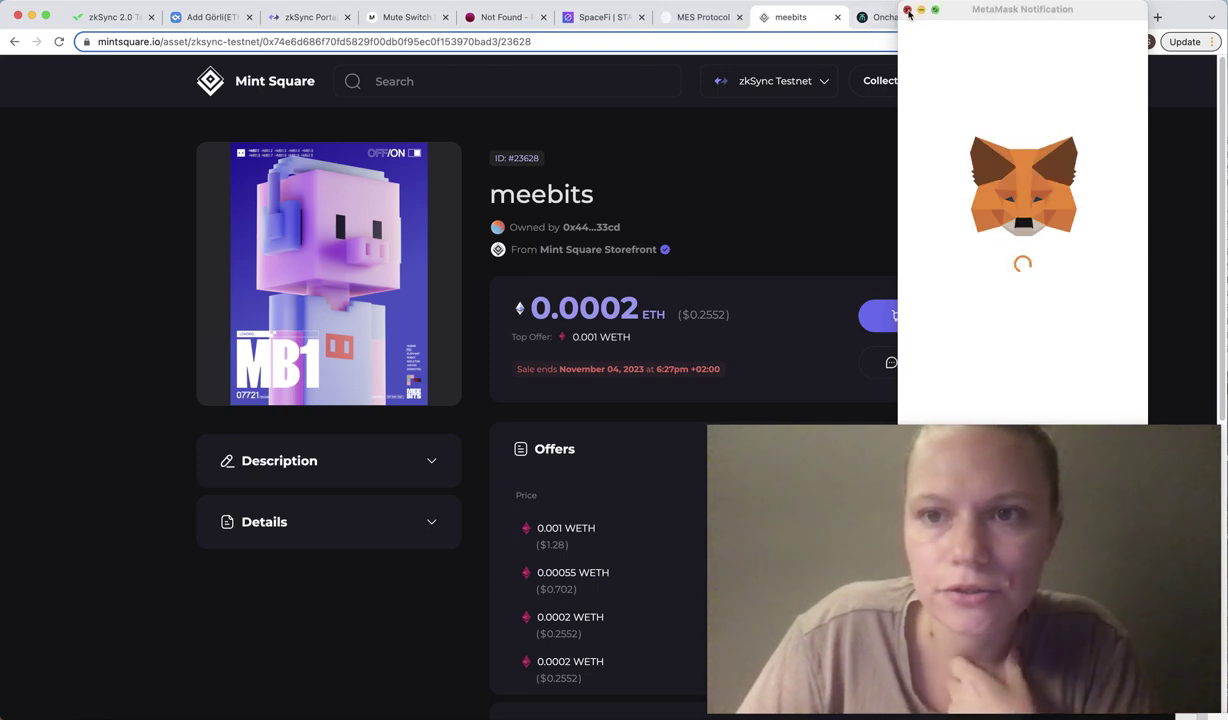
{"action": "left_click", "coordinate": [908, 11]}
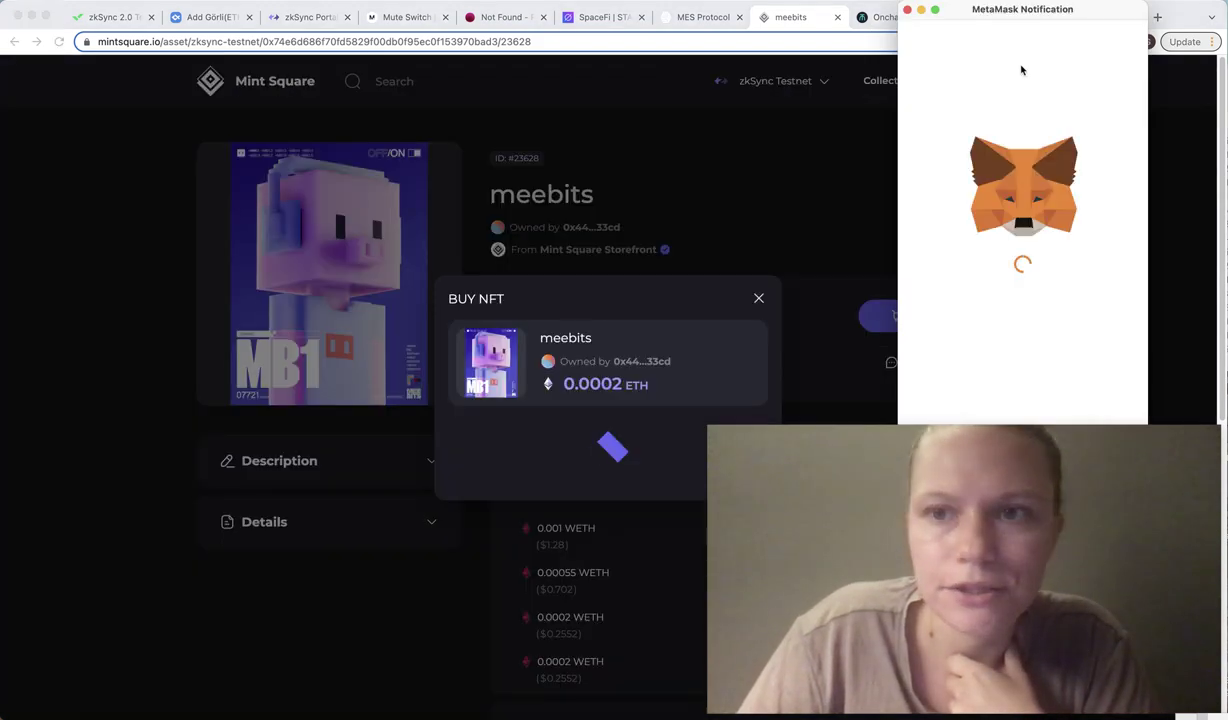
{"action": "left_click", "coordinate": [907, 11]}
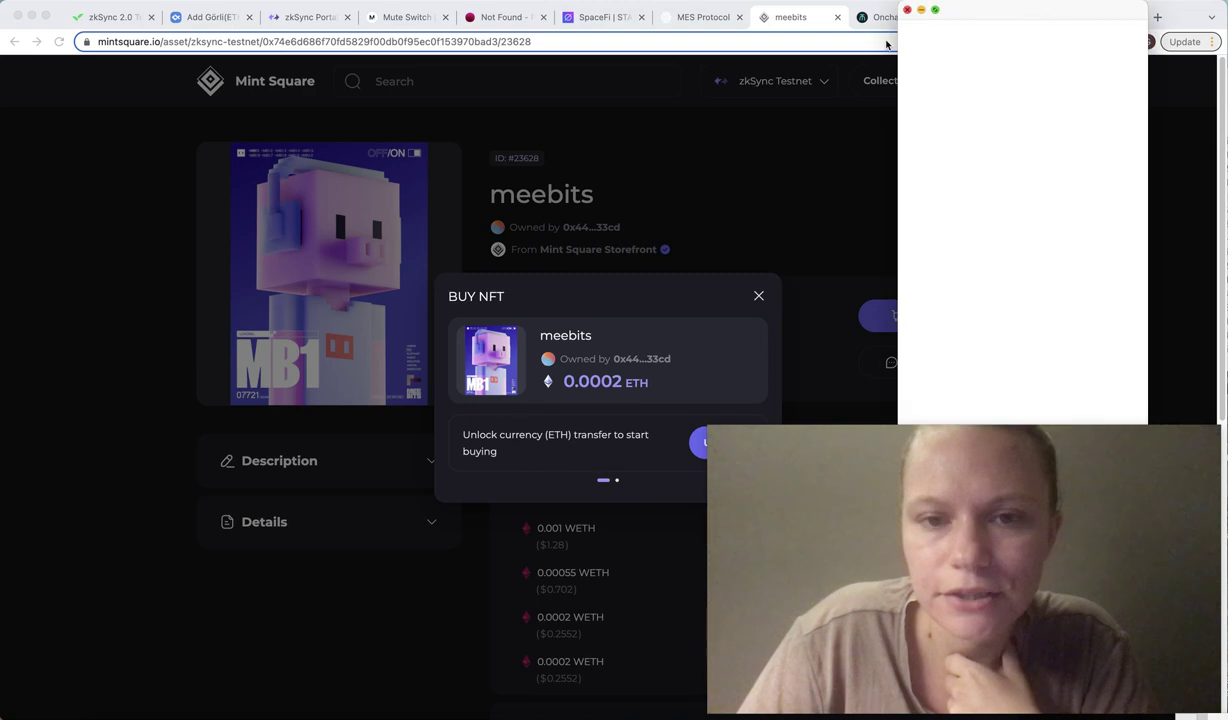
{"action": "left_click", "coordinate": [907, 33]}
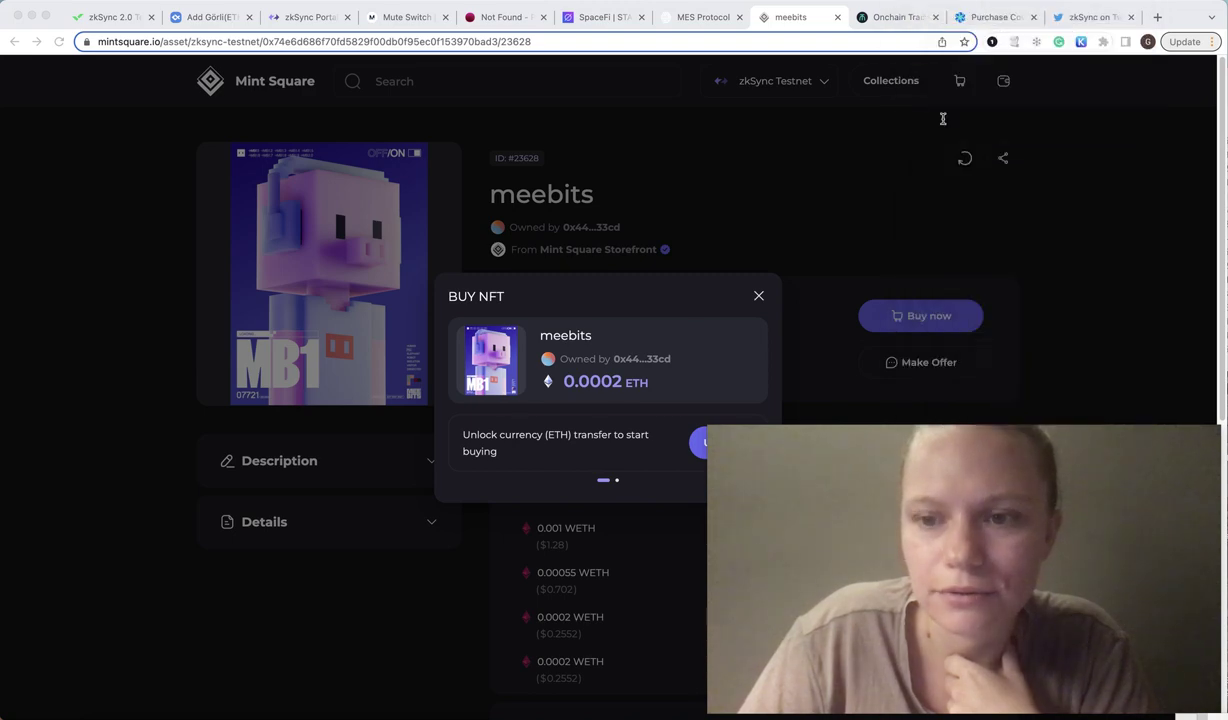
View the 'Mint a new NFT' form, return home, and close the Mint Square tab.
{"action": "left_click", "coordinate": [270, 85]}
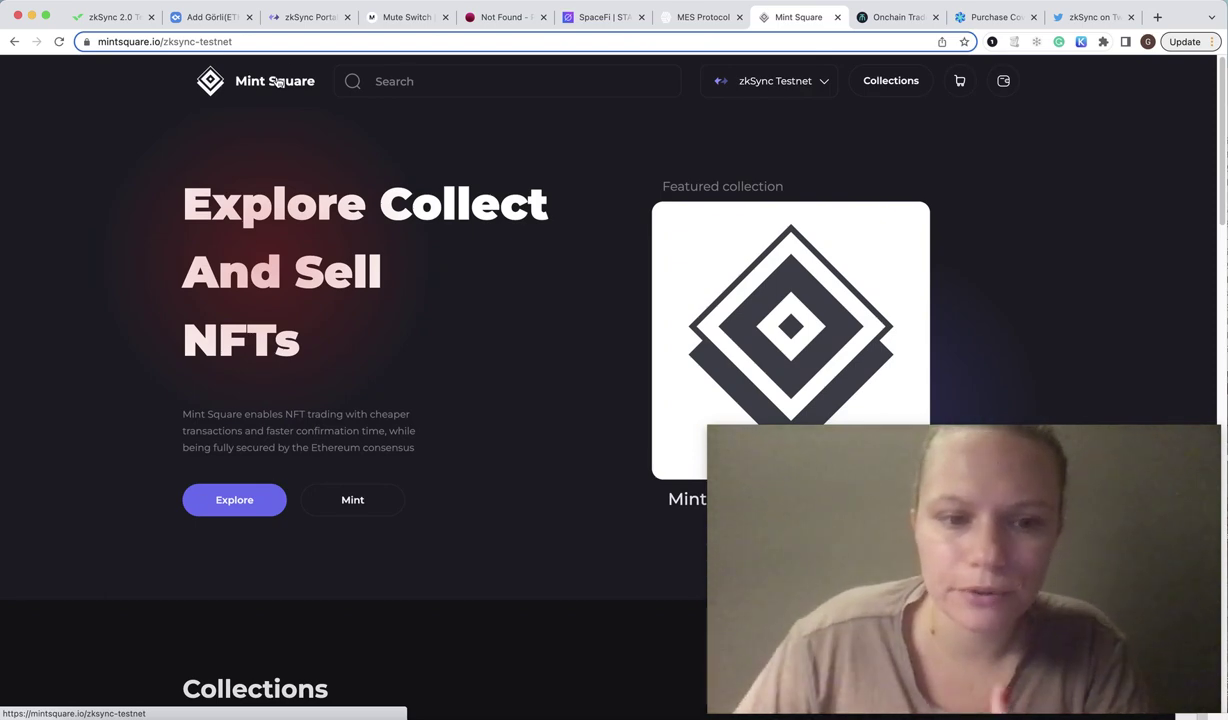
{"action": "left_click", "coordinate": [371, 509]}
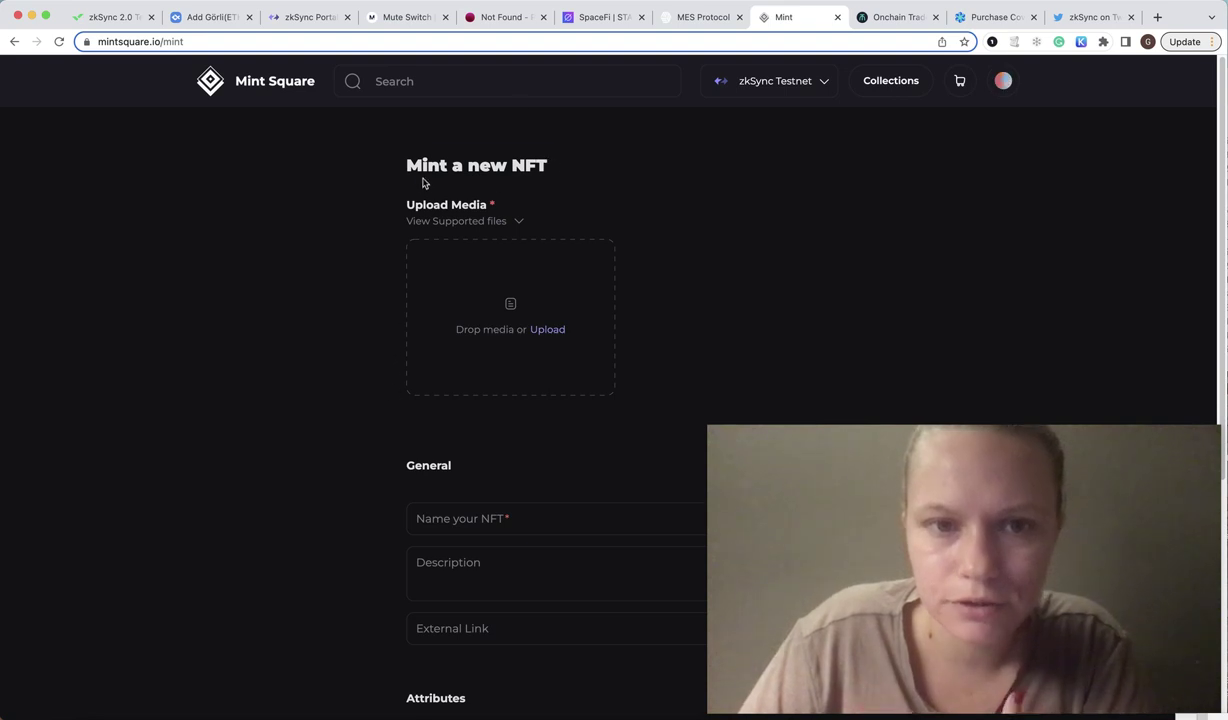
{"action": "left_click_drag", "start_coordinate": [422, 183], "coordinate": [392, 163]}
{"action": "scroll", "coordinate": [390, 224], "scroll_direction": "down", "scroll_amount": 5}
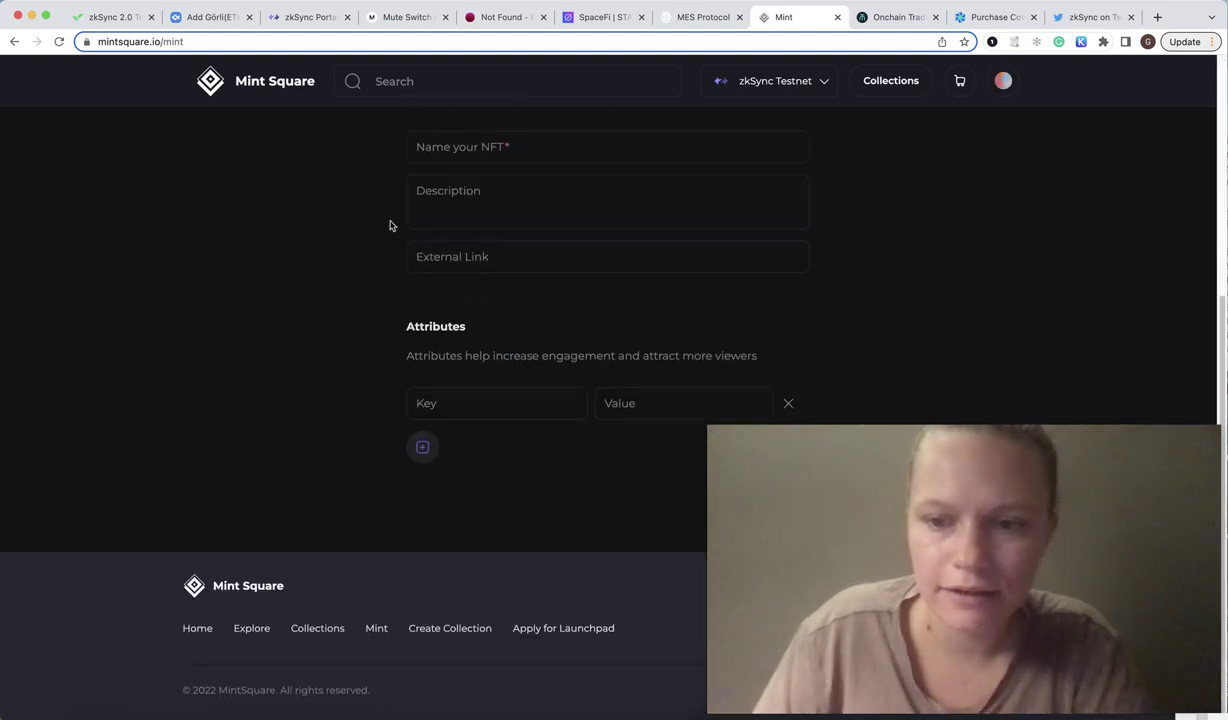
{"action": "scroll", "coordinate": [390, 225], "scroll_direction": "up", "scroll_amount": 5}
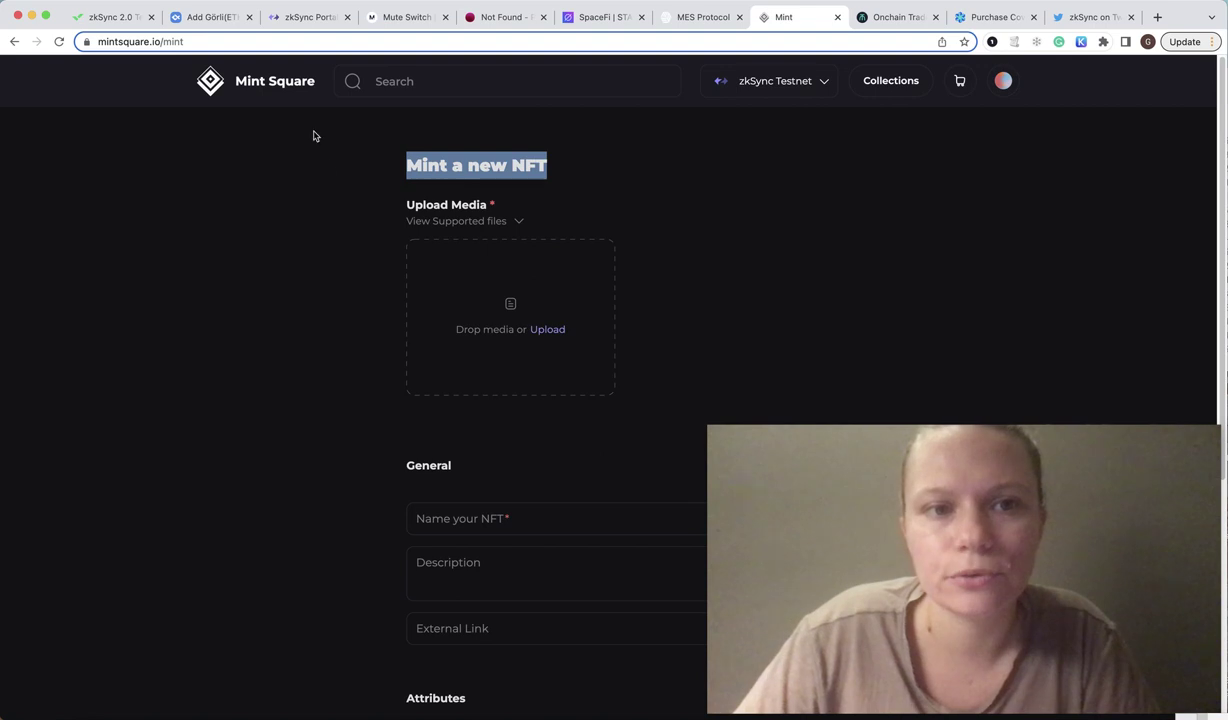
{"action": "left_click", "coordinate": [310, 84]}
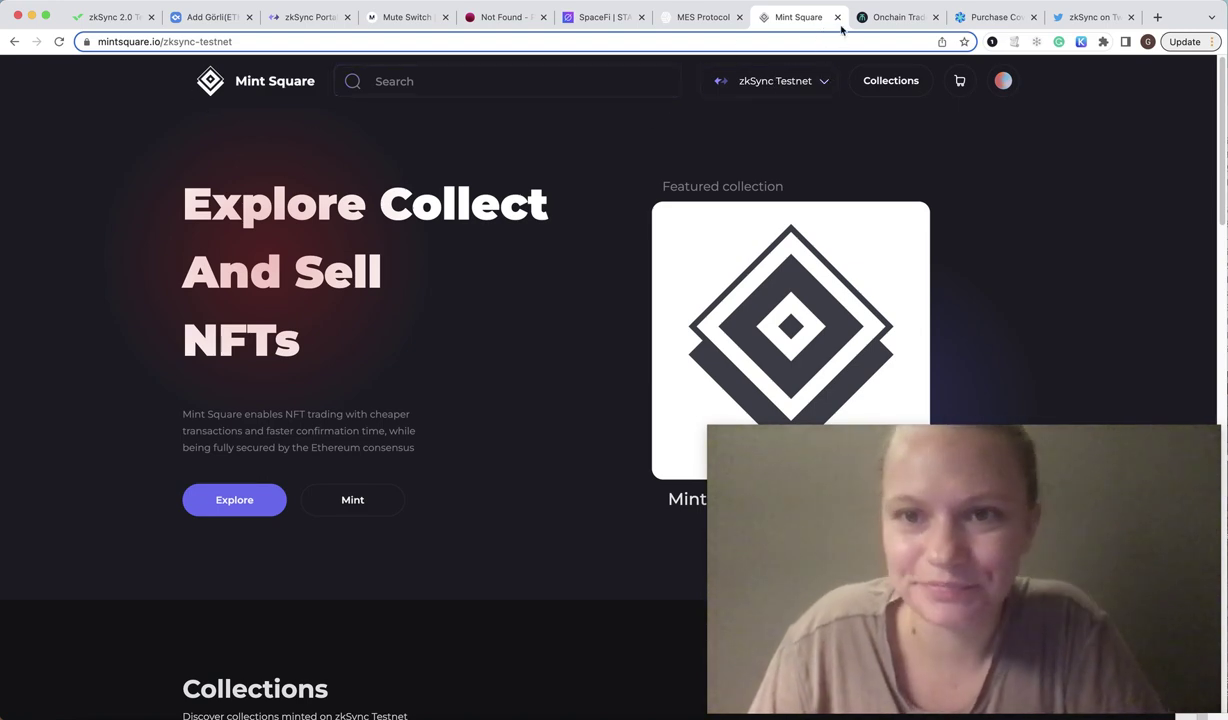
{"action": "key", "text": "super+w"}
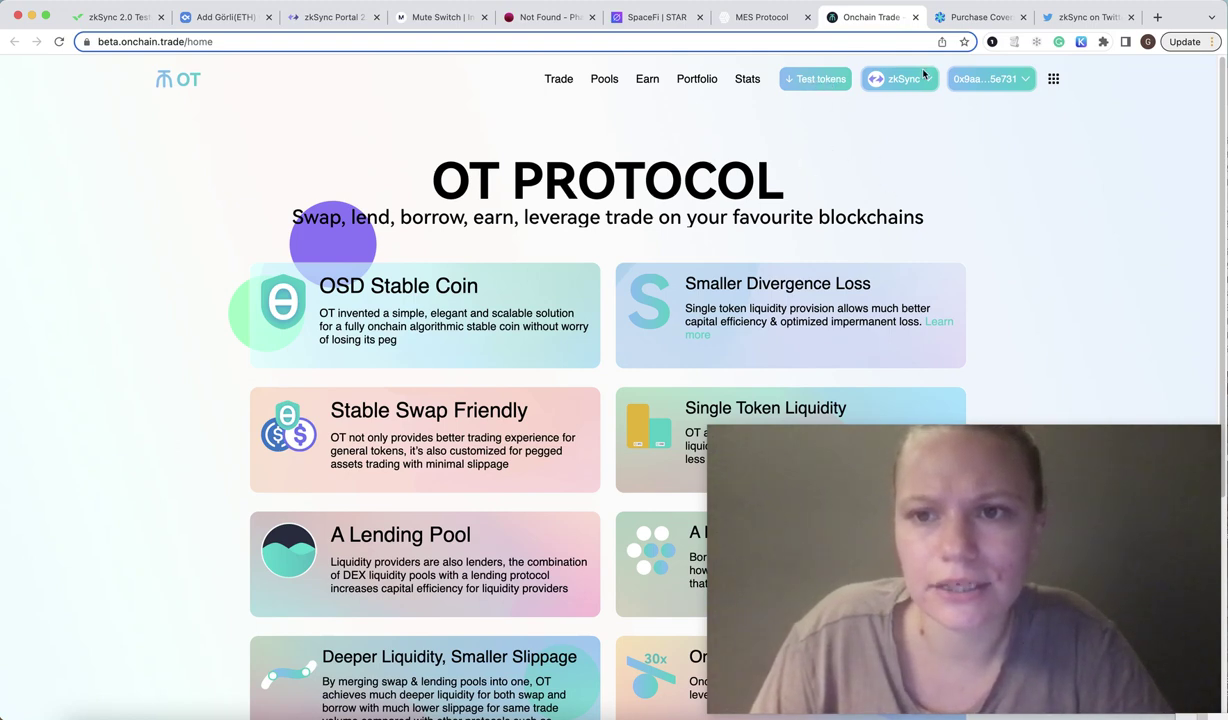
Go to Onchain Trade's Trade page with the LINK chart and empty Swap form.
{"action": "mouse_move", "coordinate": [926, 86]}
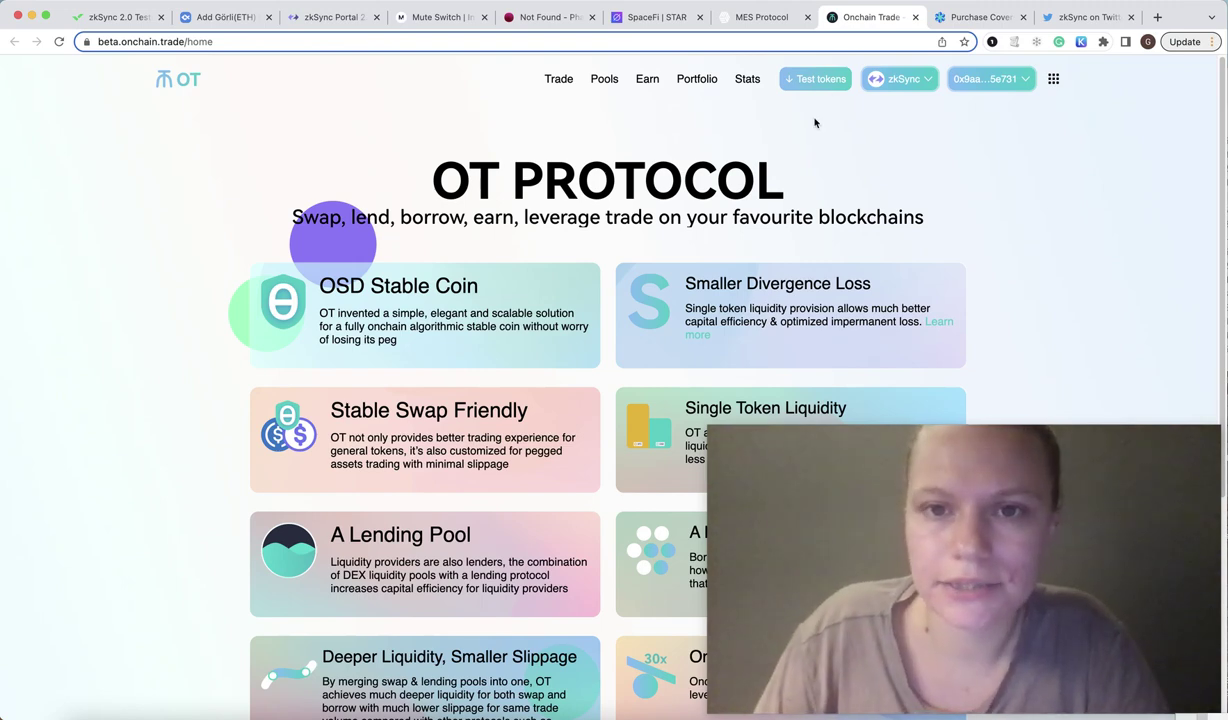
{"action": "left_click", "coordinate": [553, 81]}
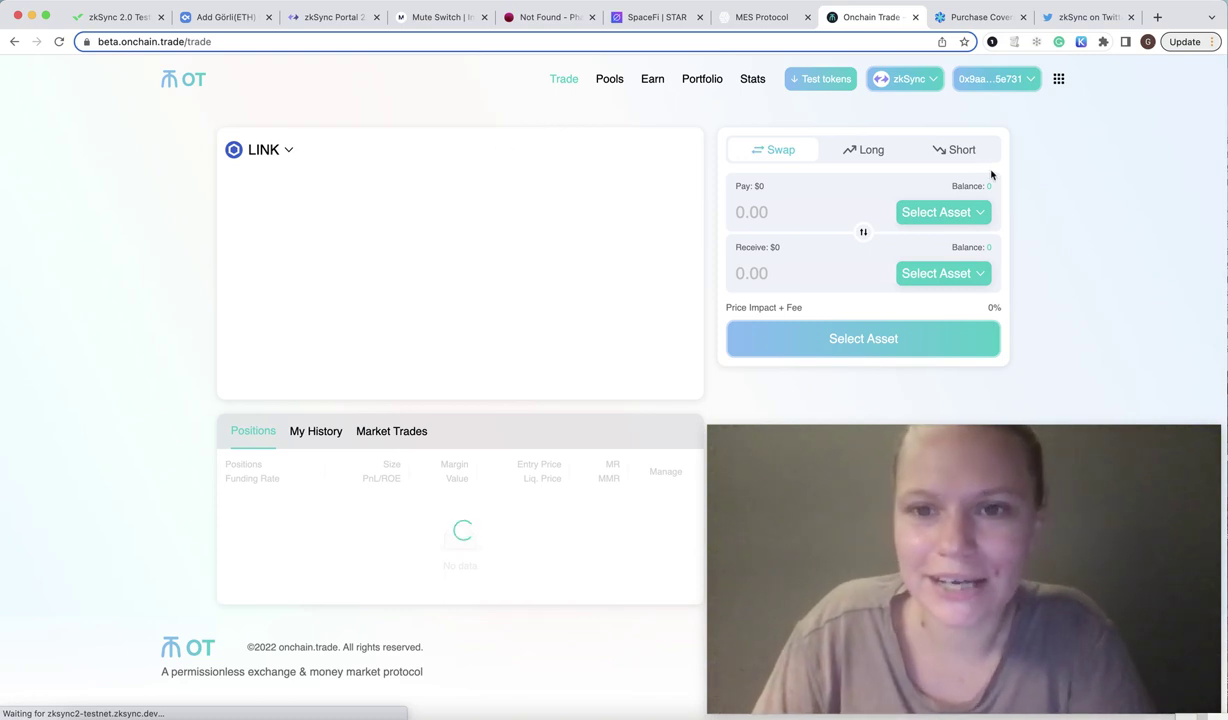
Switch the trade panel to swap and browse the pay-with asset list without choosing one.
{"action": "left_click", "coordinate": [783, 149]}
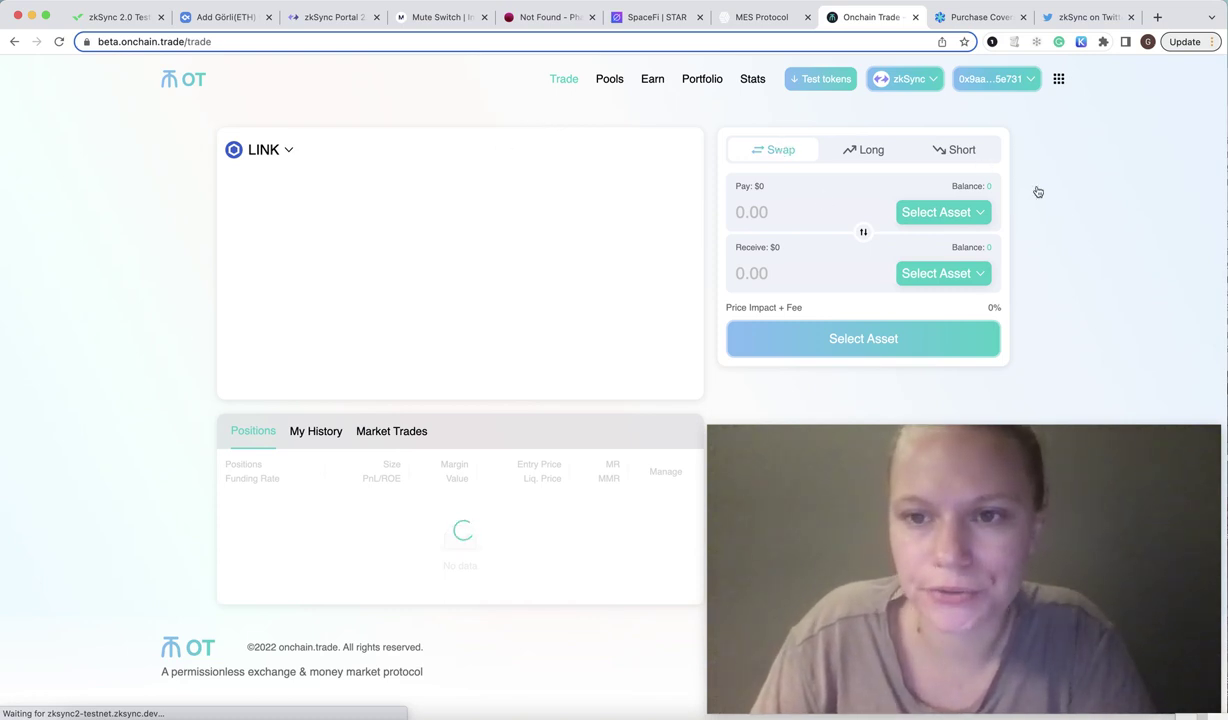
{"action": "left_click", "coordinate": [976, 212]}
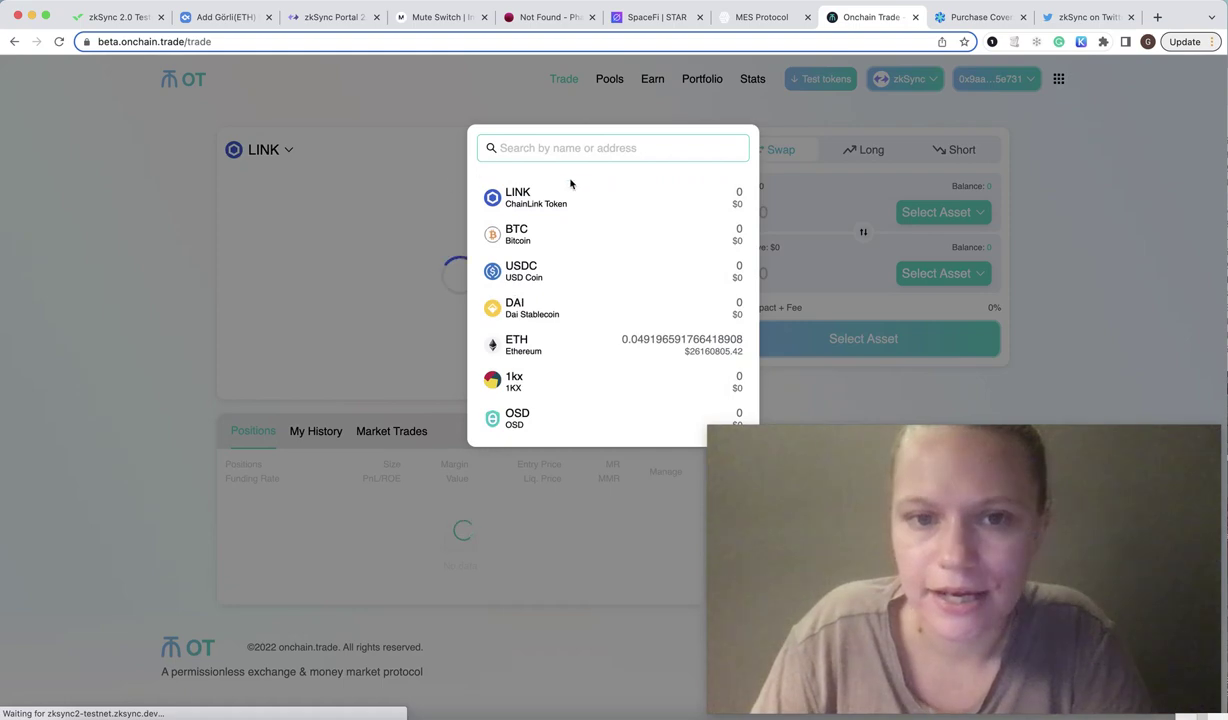
{"action": "left_click", "coordinate": [1003, 260]}
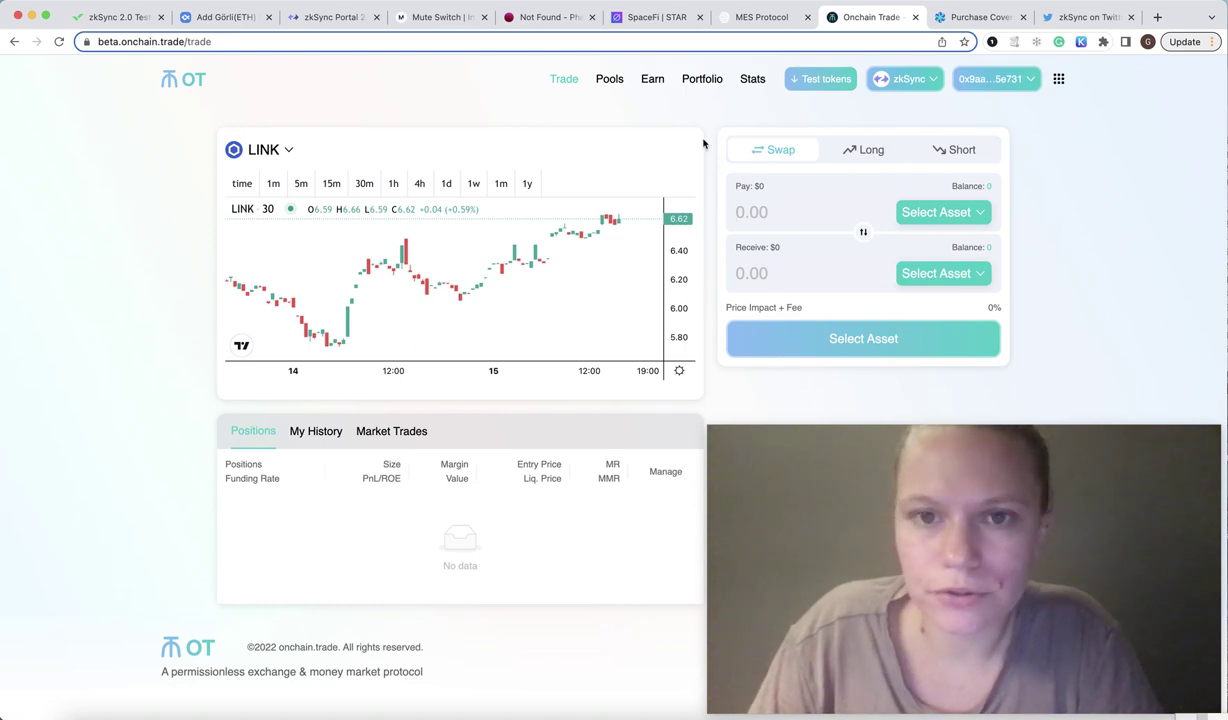
Visit the liquidity pools page, cancel an add-liquidity deposit, then close the Onchain Trade tab.
{"action": "left_click", "coordinate": [610, 82]}
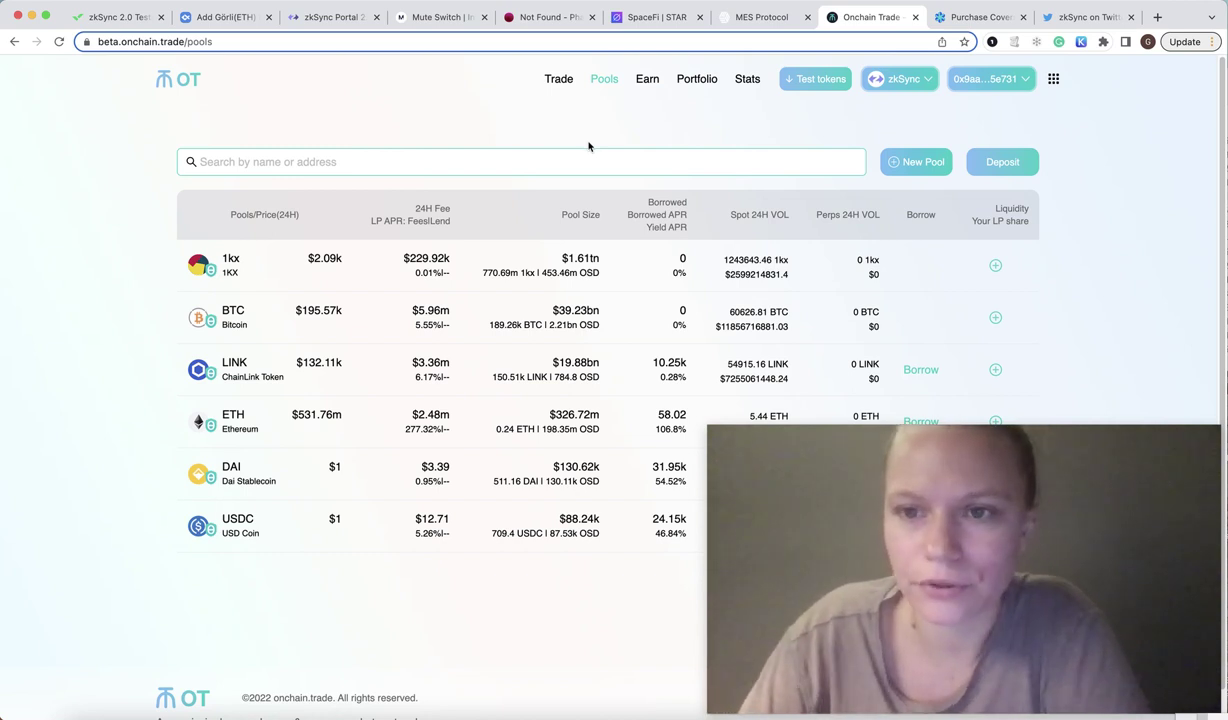
{"action": "left_click", "coordinate": [1003, 164]}
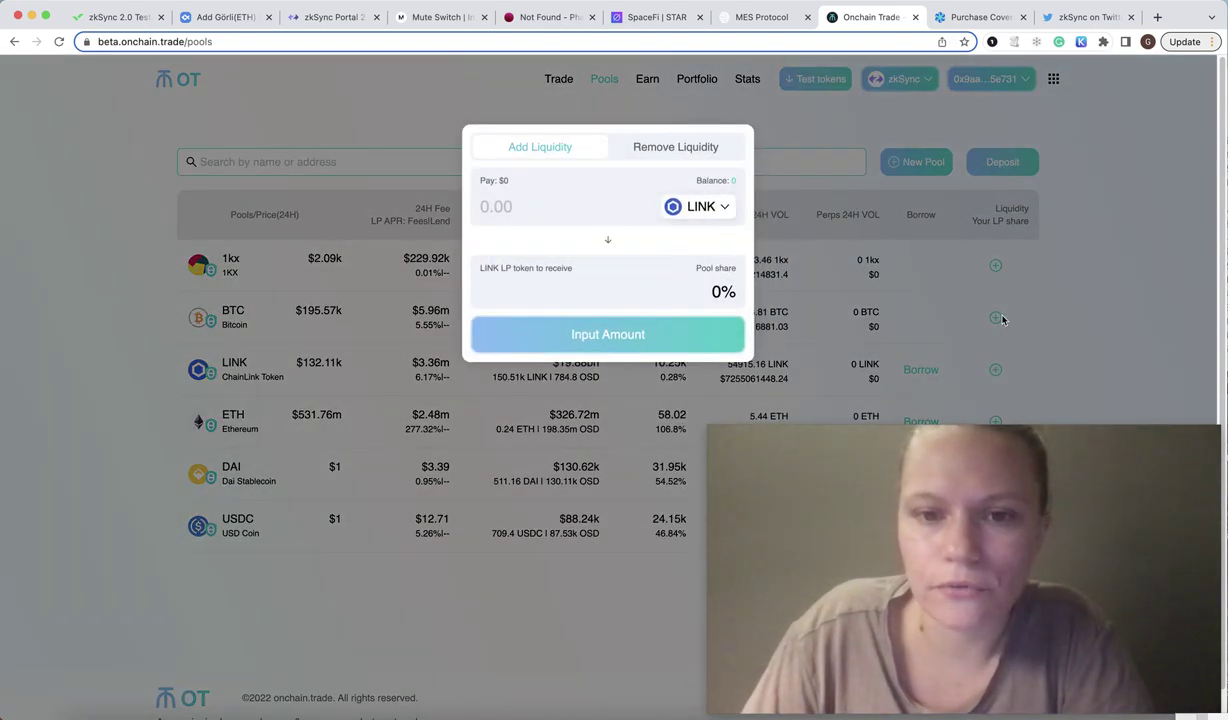
{"action": "left_click", "coordinate": [1097, 250]}
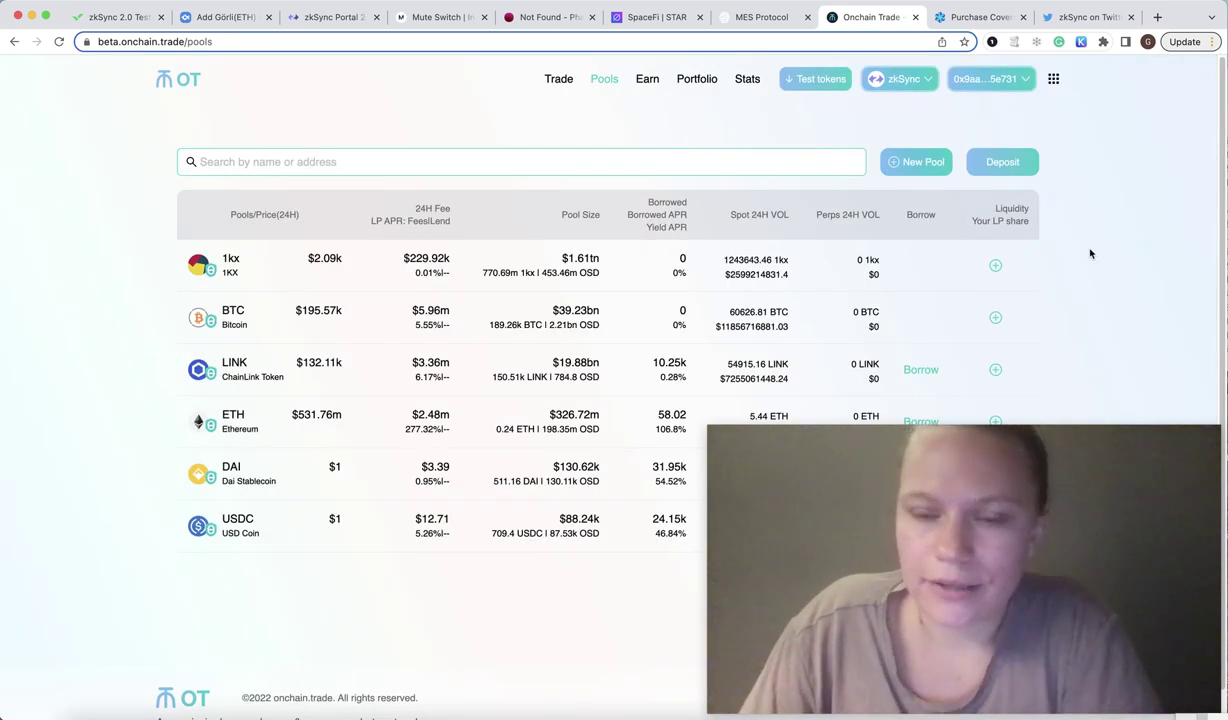
{"action": "left_click", "coordinate": [559, 79]}
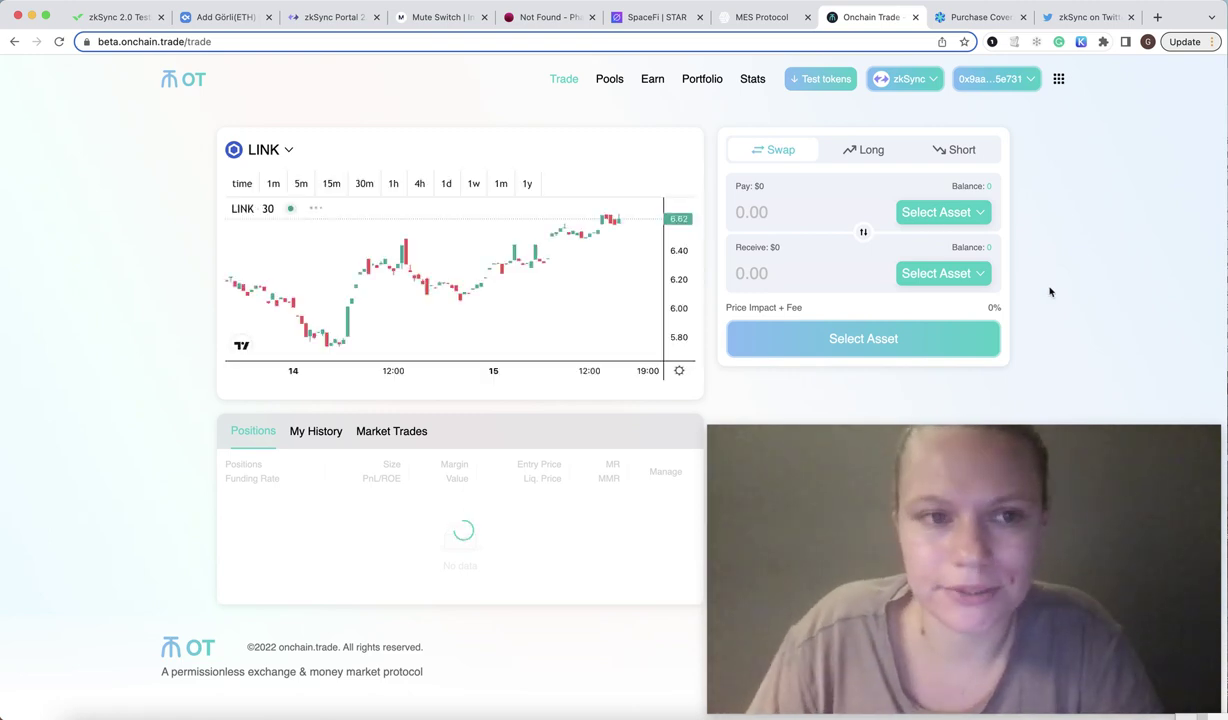
{"action": "left_click", "coordinate": [915, 17]}
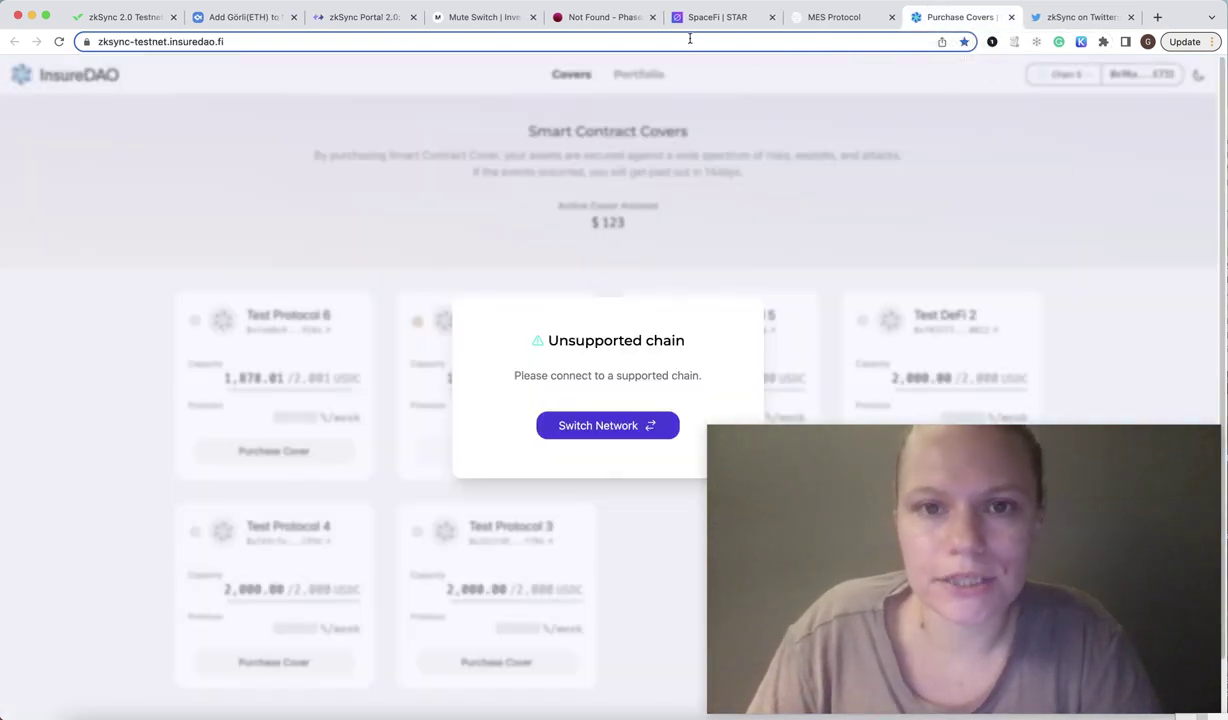
Switch to the Mute Switch tab to show its testnet swap page.
{"action": "left_click", "coordinate": [494, 24]}
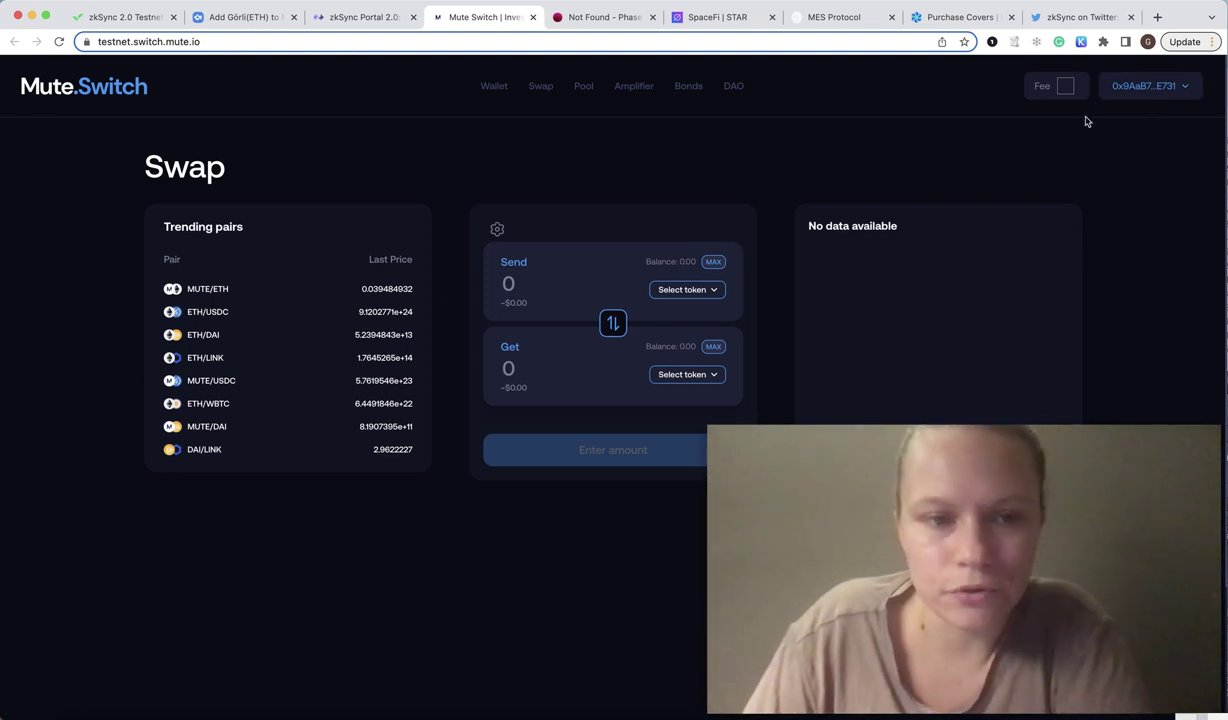
{"action": "left_click", "coordinate": [541, 90]}
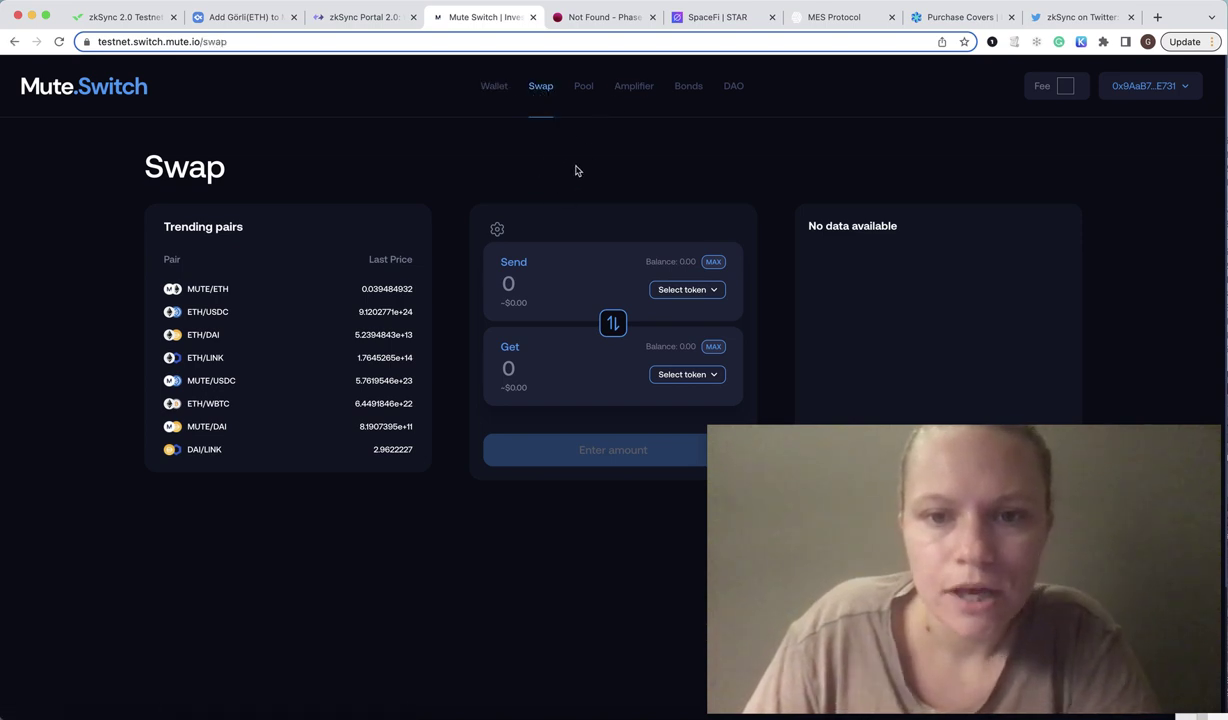
{"action": "left_click", "coordinate": [690, 290]}
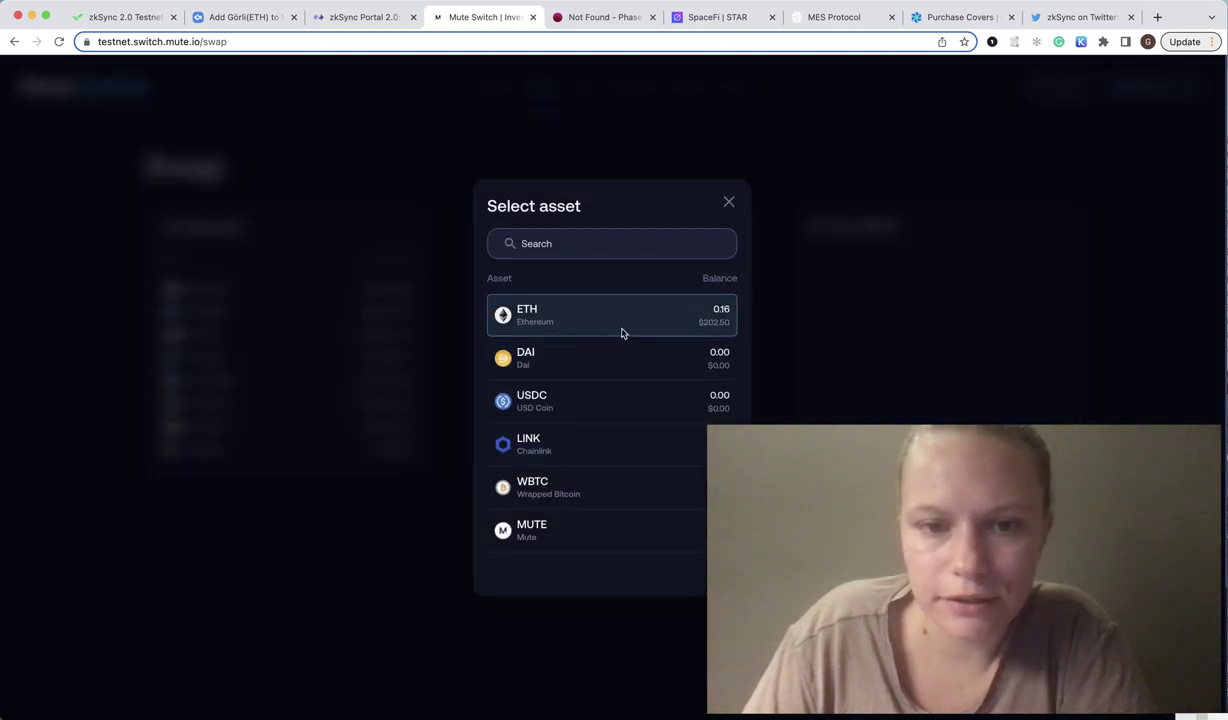
{"action": "left_click", "coordinate": [727, 197]}
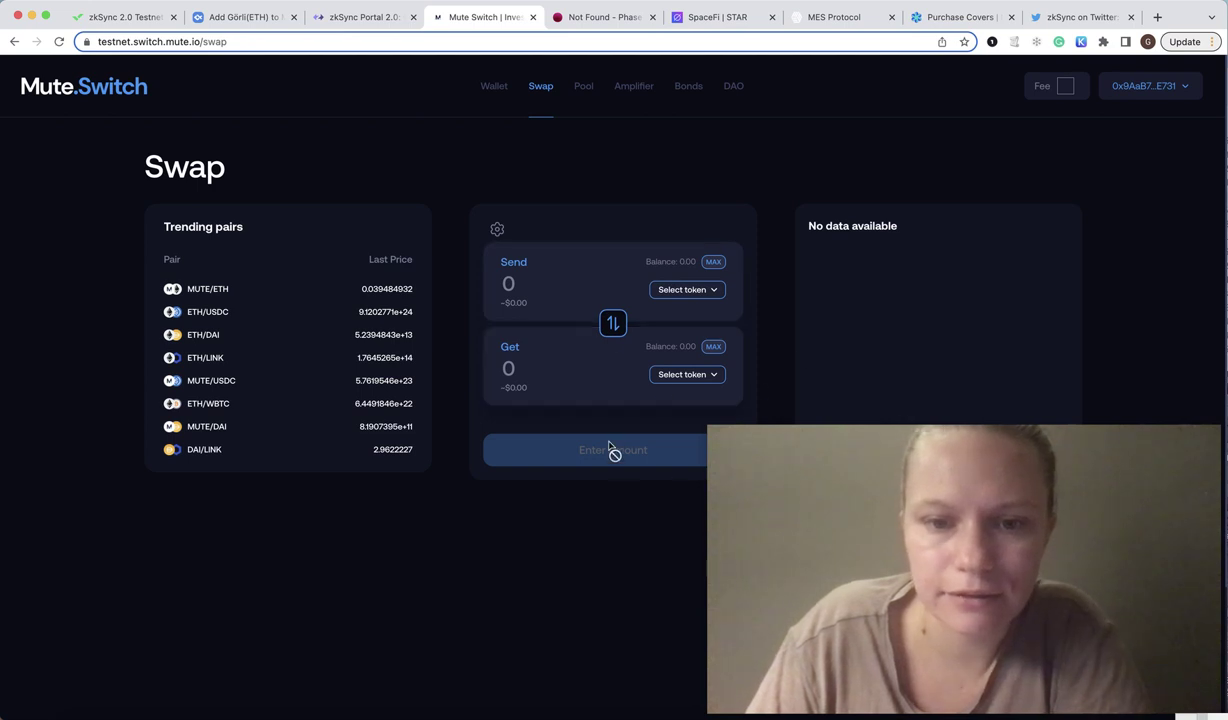
{"action": "left_click", "coordinate": [580, 90]}
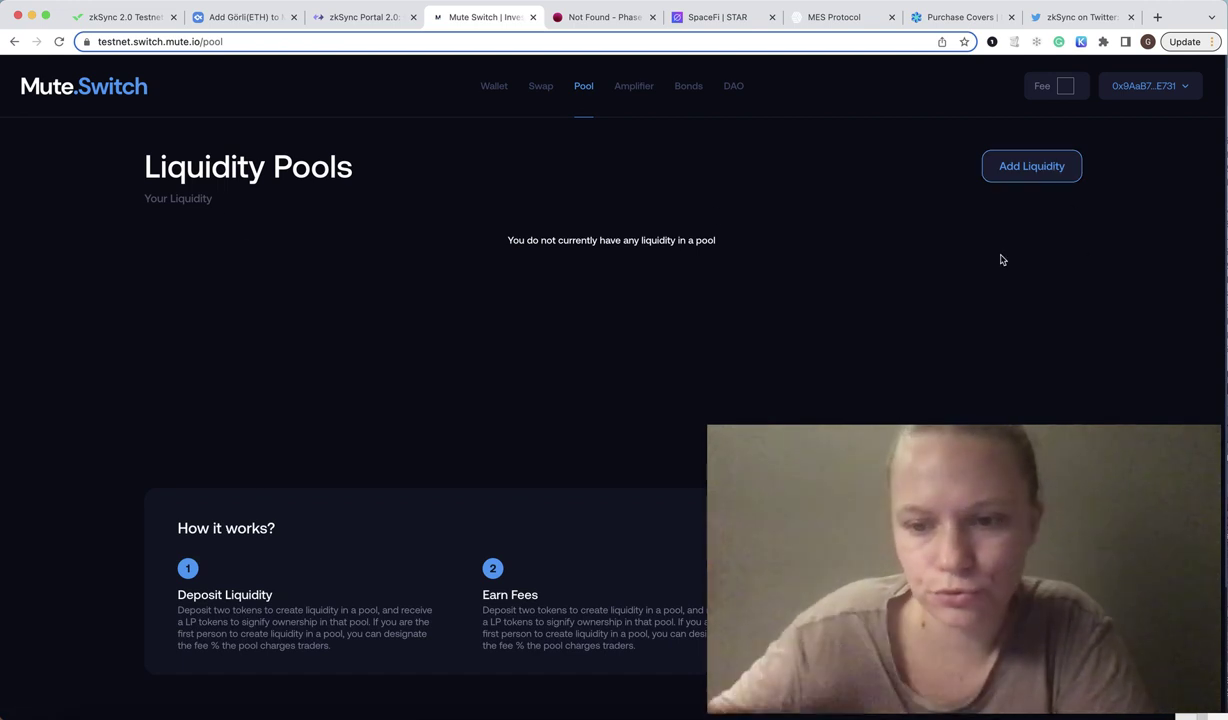
{"action": "left_click", "coordinate": [1050, 172]}
{"action": "left_click", "coordinate": [548, 356]}
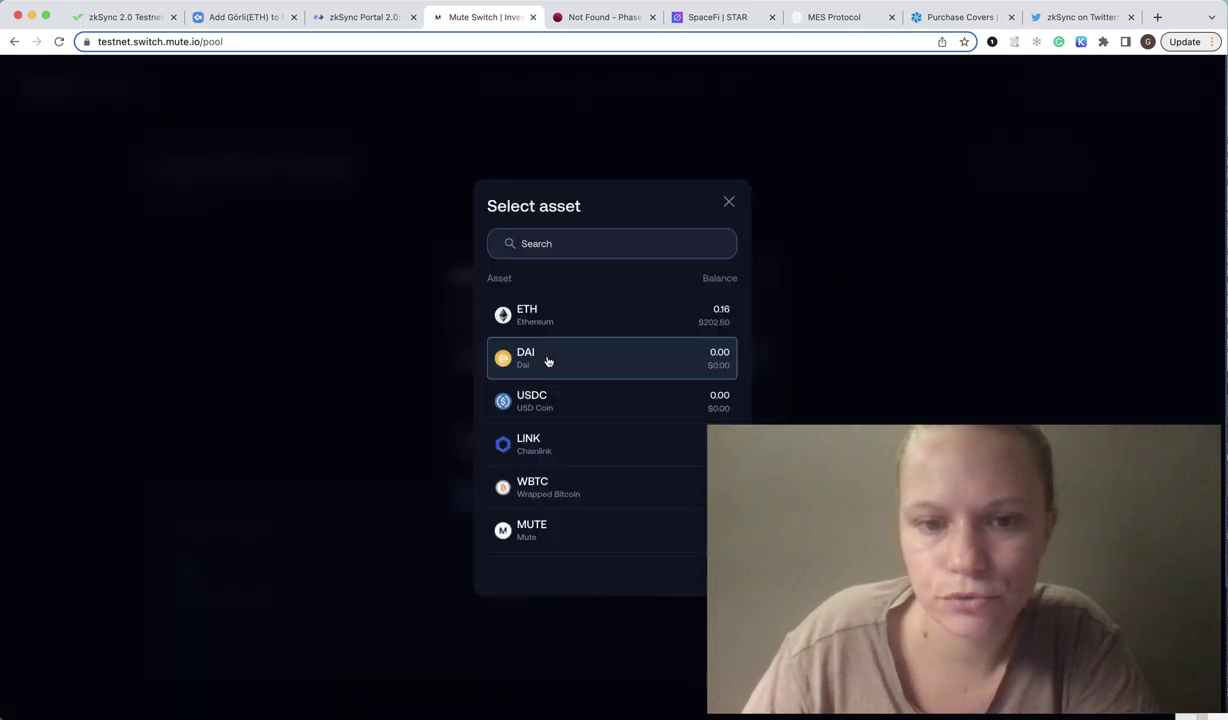
{"action": "left_click", "coordinate": [559, 331]}
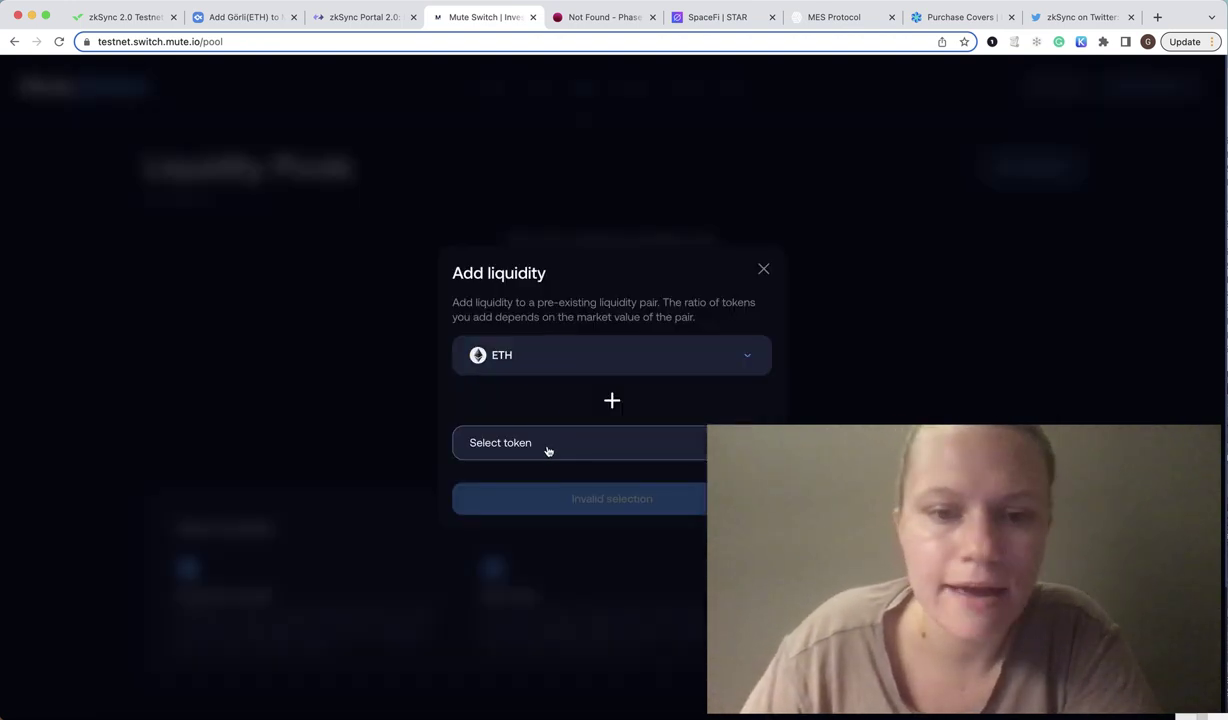
{"action": "left_click", "coordinate": [545, 446]}
{"action": "left_click", "coordinate": [557, 356]}
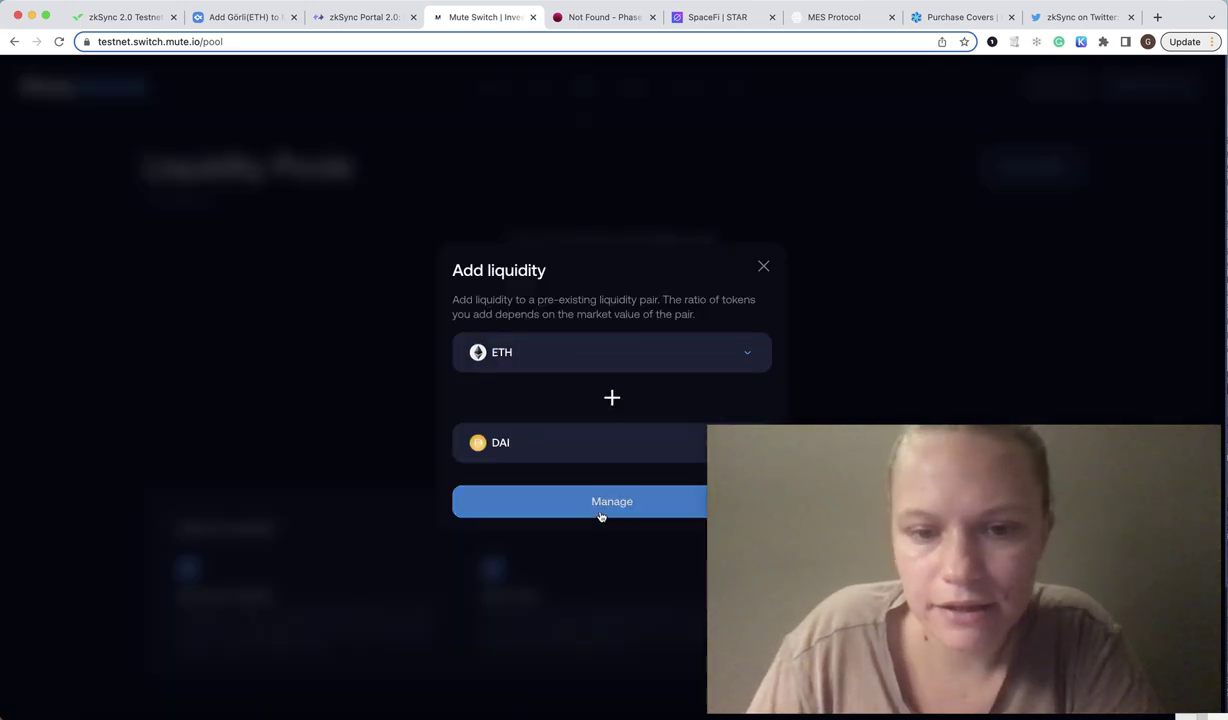
{"action": "left_click", "coordinate": [764, 270]}
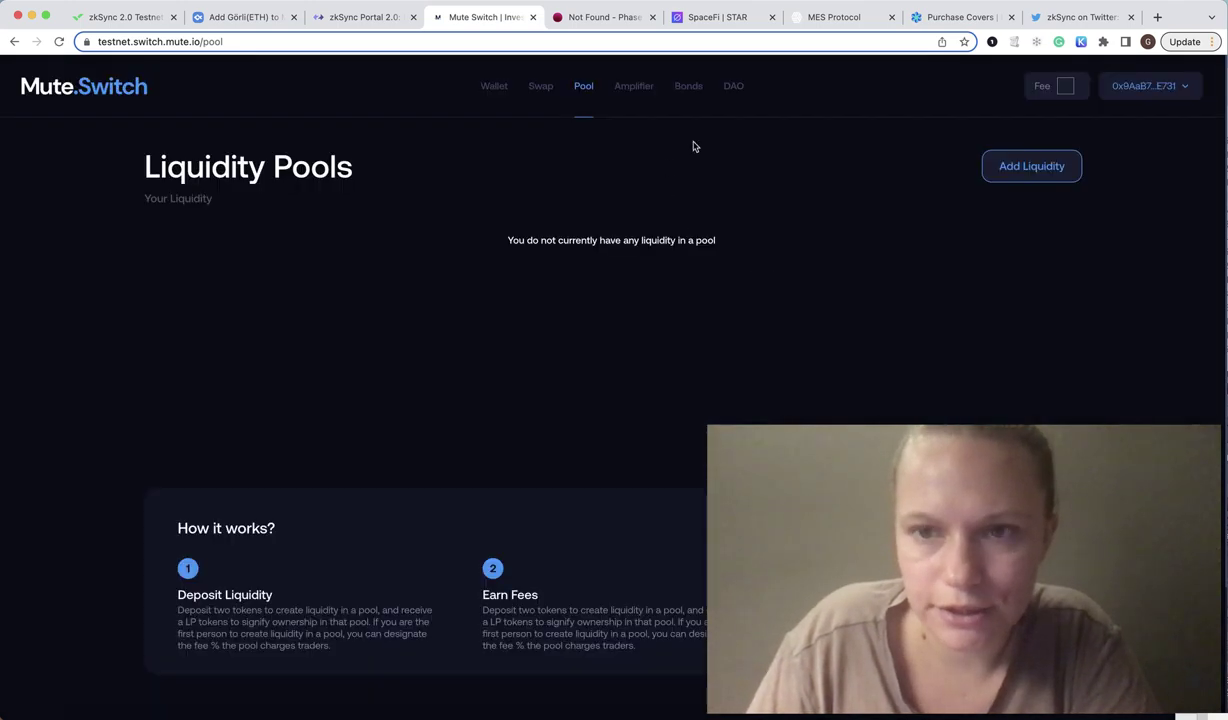
{"action": "left_click", "coordinate": [541, 89]}
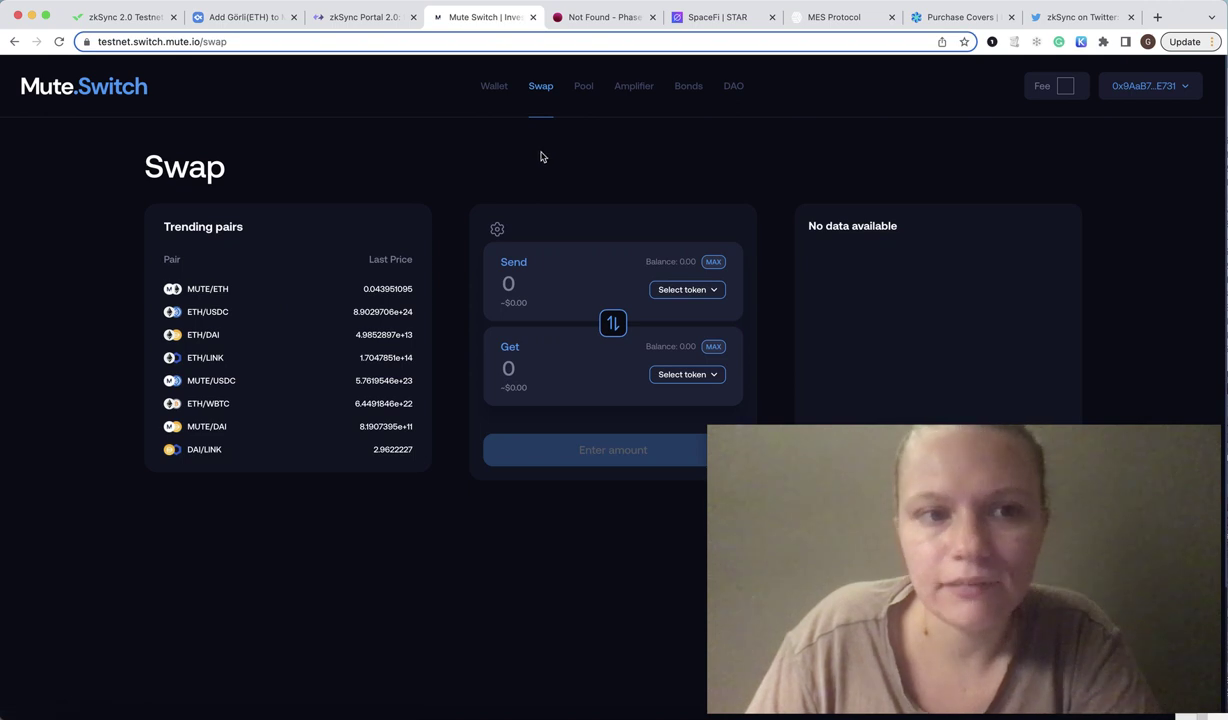
{"action": "left_click_drag", "start_coordinate": [27, 115], "coordinate": [7, 86]}
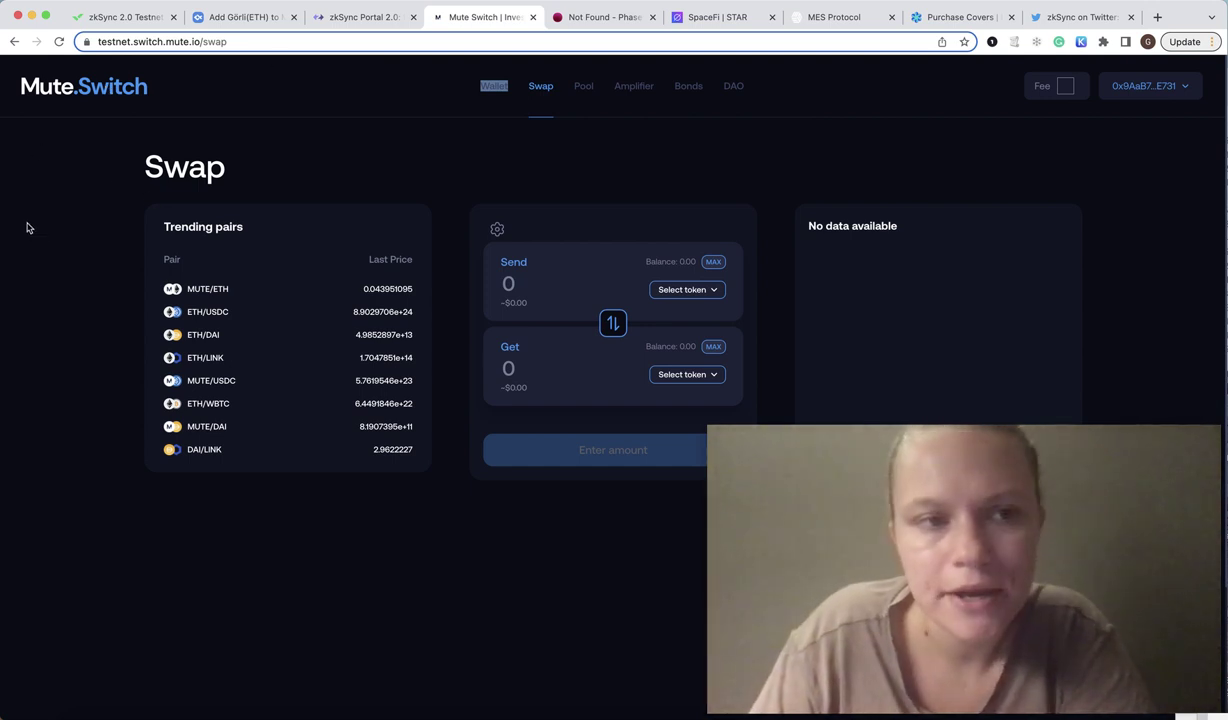
{"action": "left_click", "coordinate": [392, 123]}
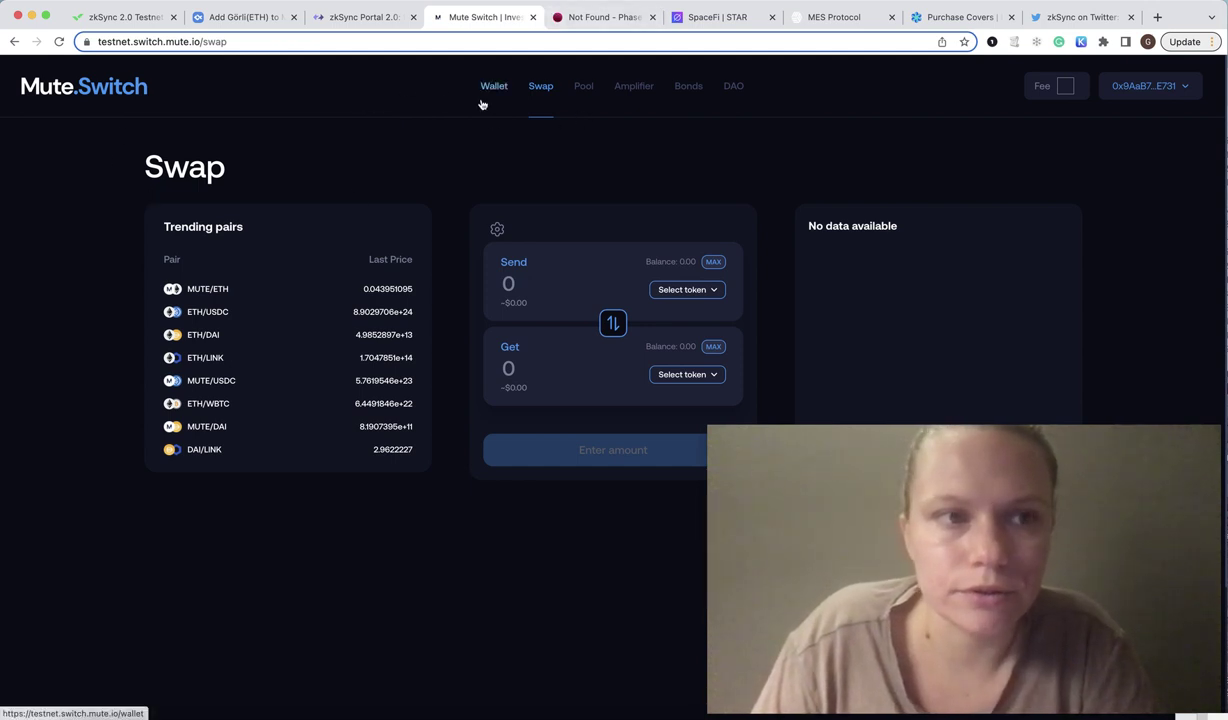
Close the Mute Switch tab and check which network is active in Phase.
{"action": "left_click", "coordinate": [533, 18]}
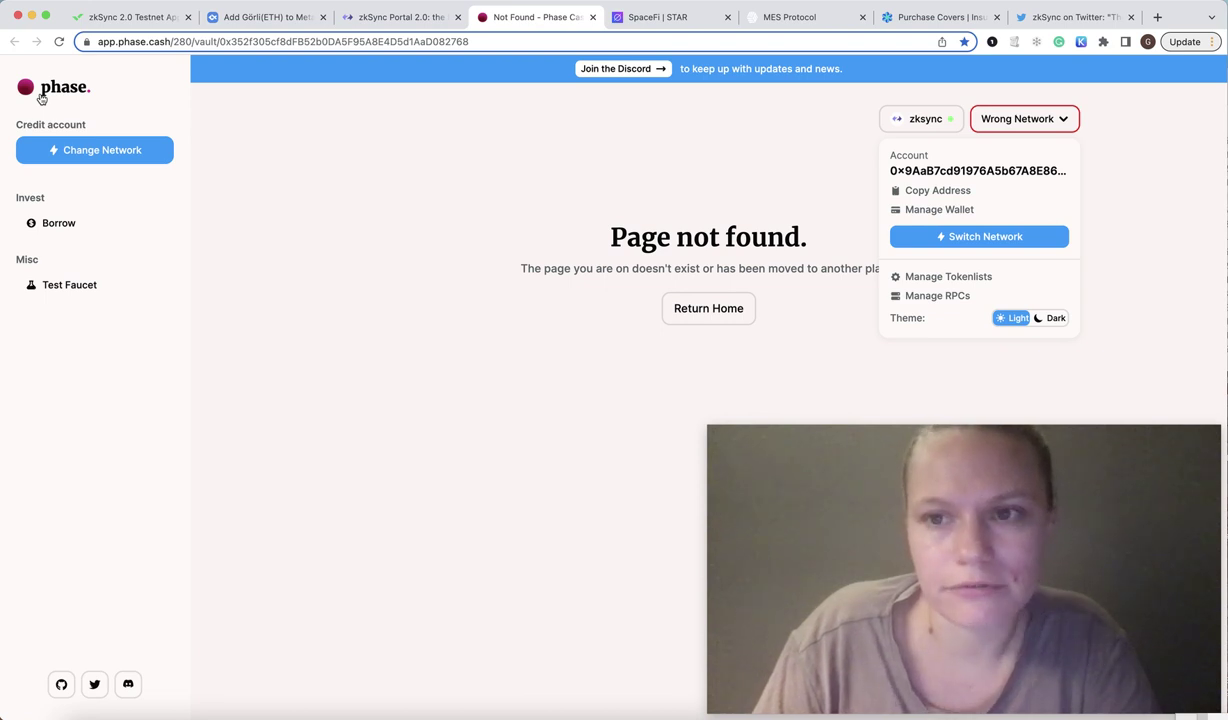
{"action": "left_click", "coordinate": [277, 301]}
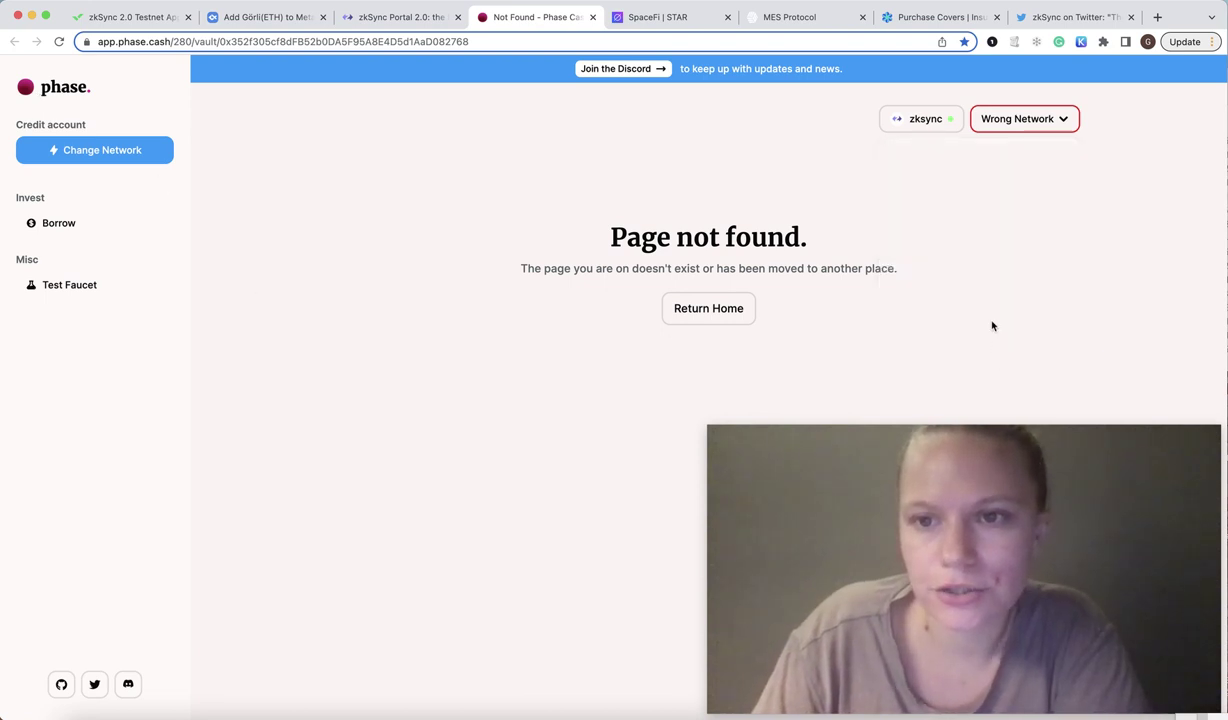
{"action": "left_click", "coordinate": [938, 120]}
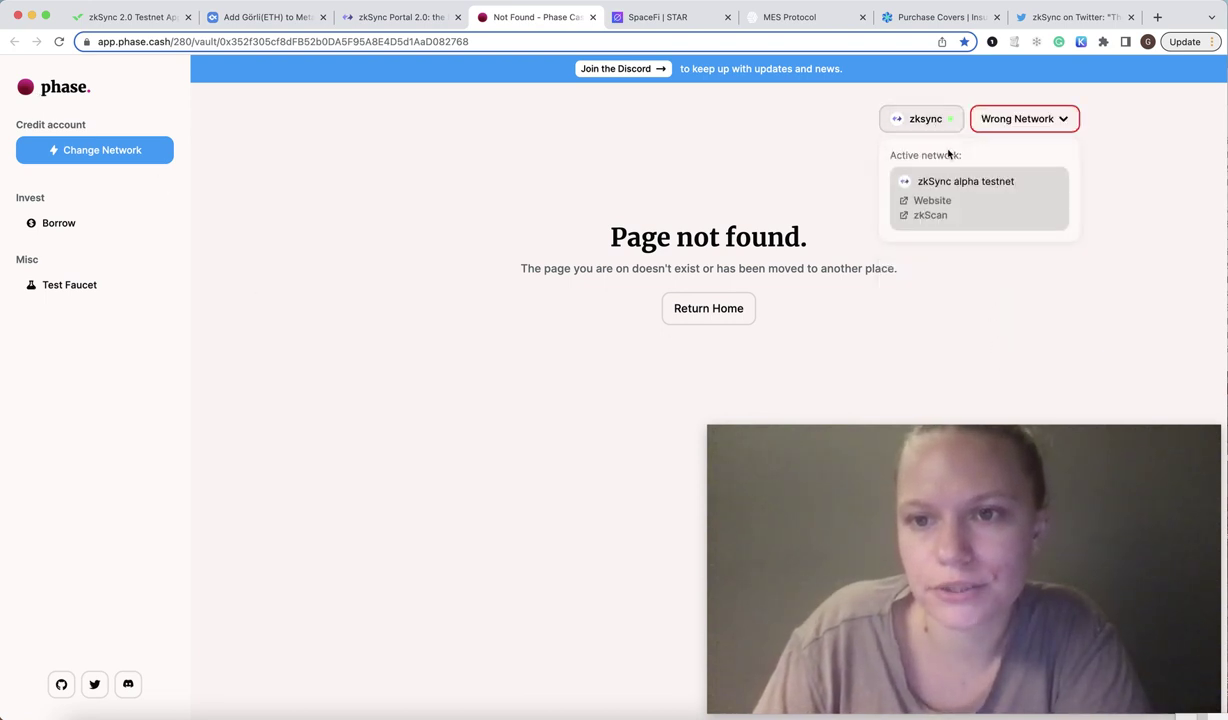
{"action": "left_click", "coordinate": [1151, 204]}
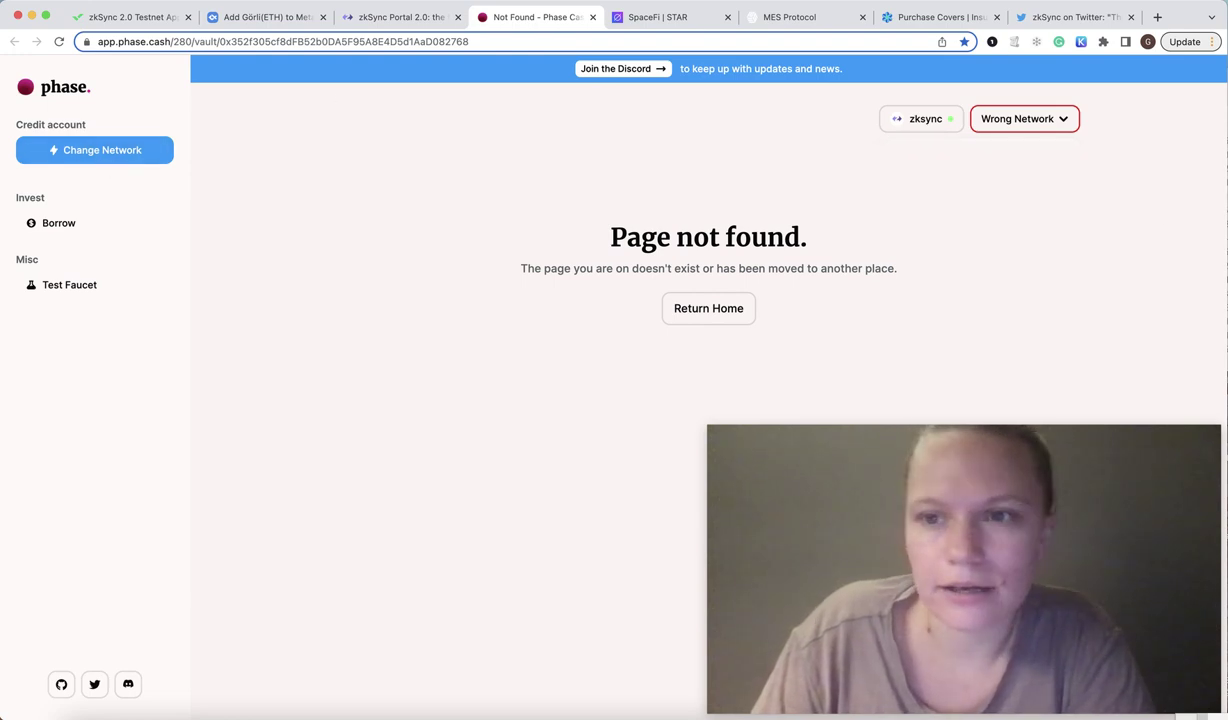
Switch the wallet network to zkSync alpha testnet, approving the request in MetaMask.
{"action": "left_click", "coordinate": [1045, 121]}
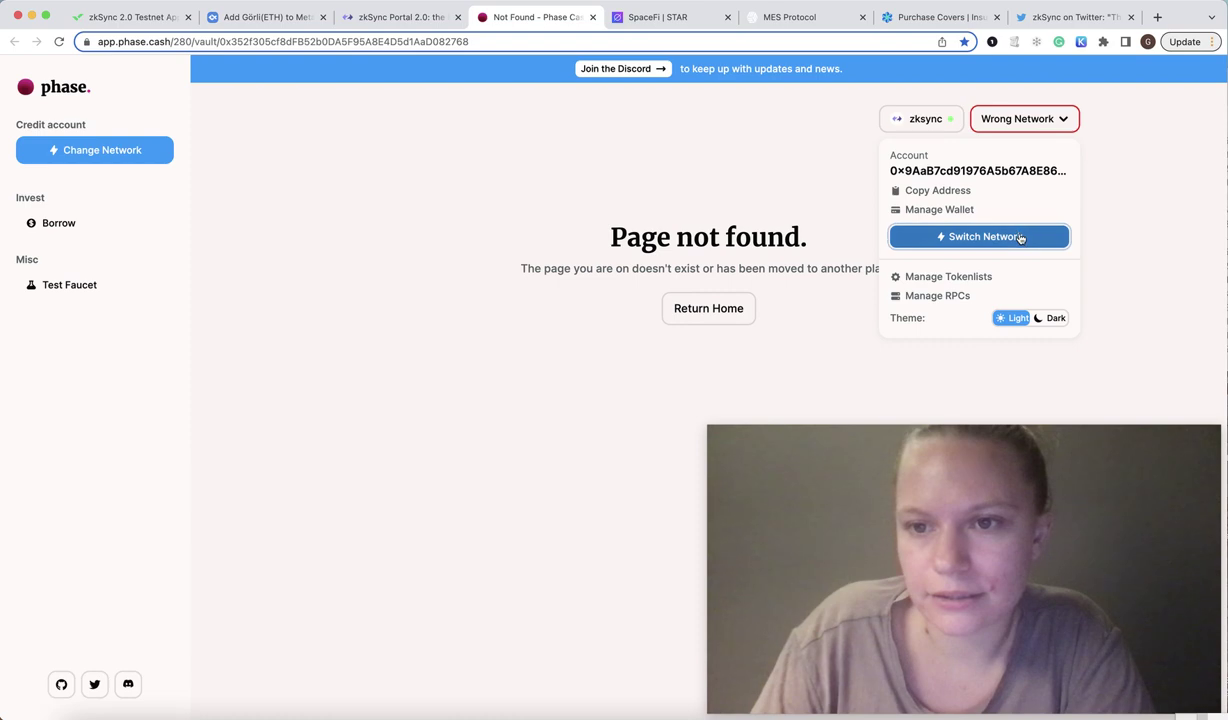
{"action": "left_click", "coordinate": [1020, 237]}
{"action": "left_click", "coordinate": [570, 560]}
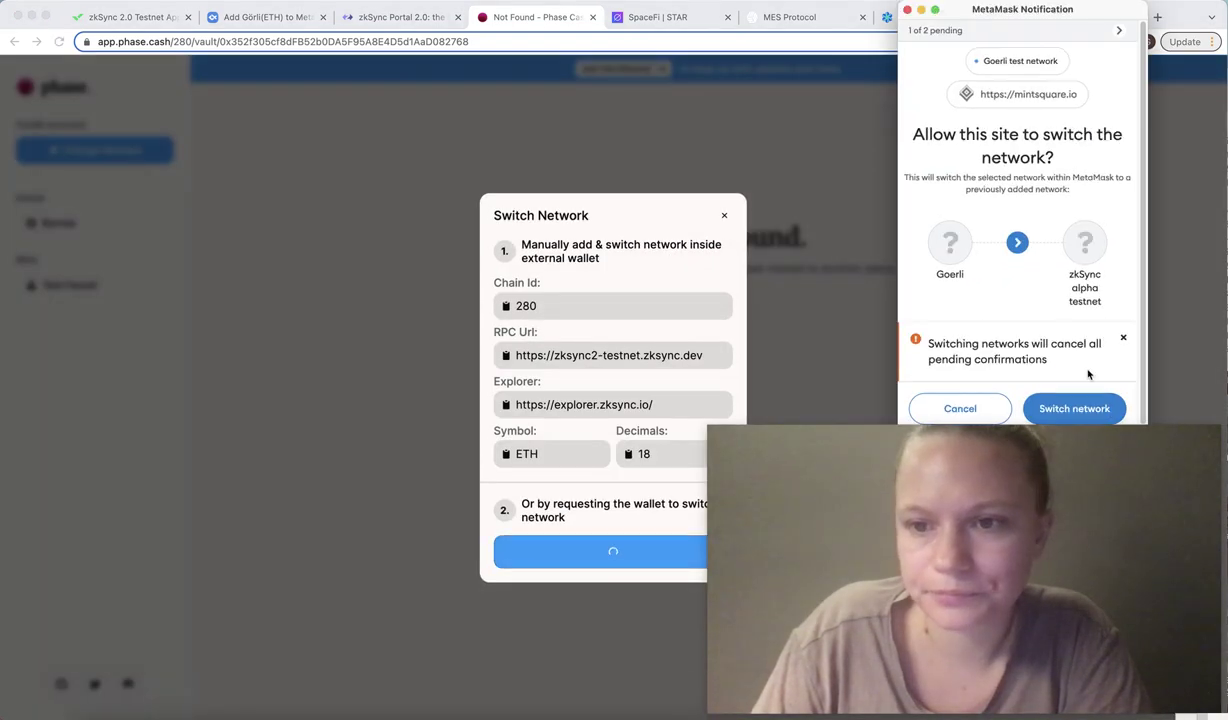
{"action": "left_click", "coordinate": [1078, 406]}
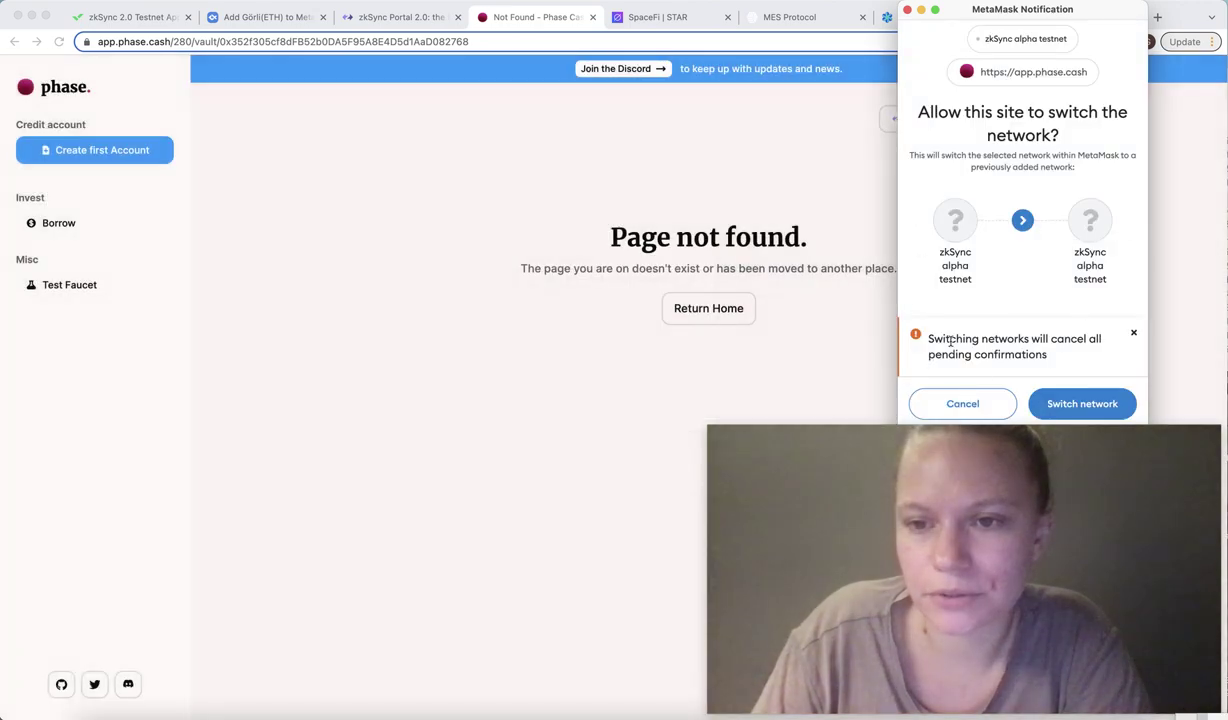
{"action": "left_click", "coordinate": [1035, 402]}
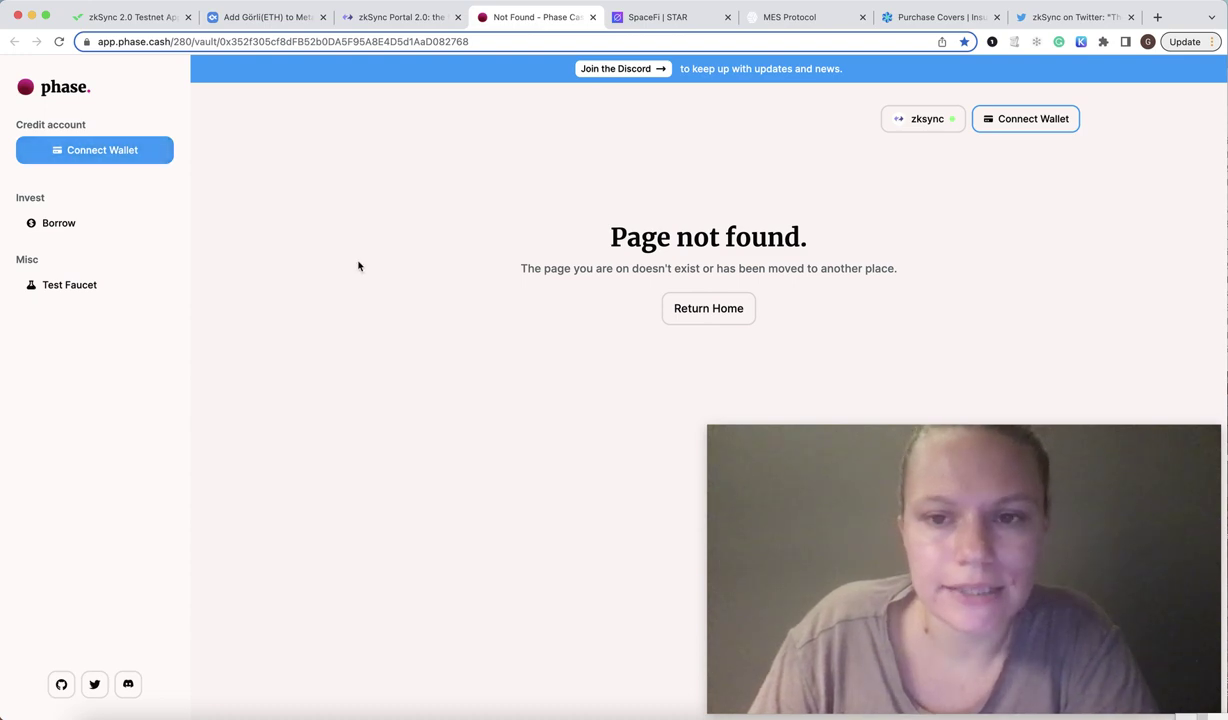
Connect the MetaMask wallet to Phase and bring up the Test Faucet page.
{"action": "left_click", "coordinate": [120, 152]}
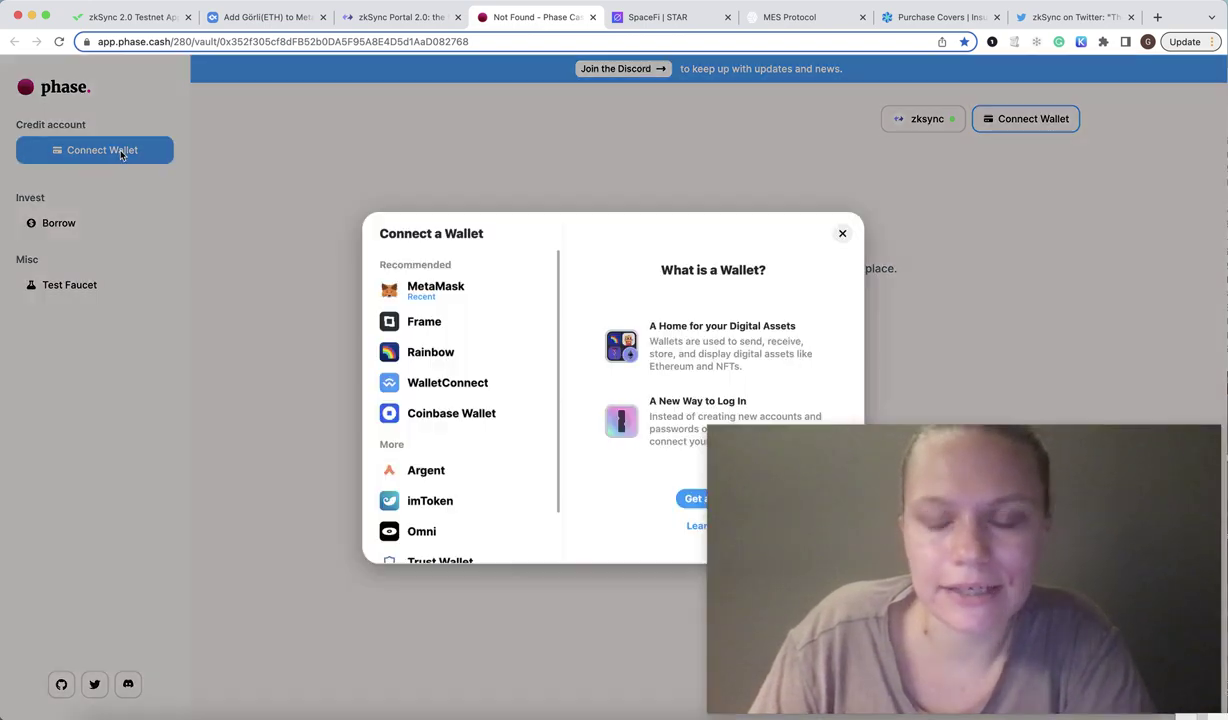
{"action": "left_click", "coordinate": [420, 292]}
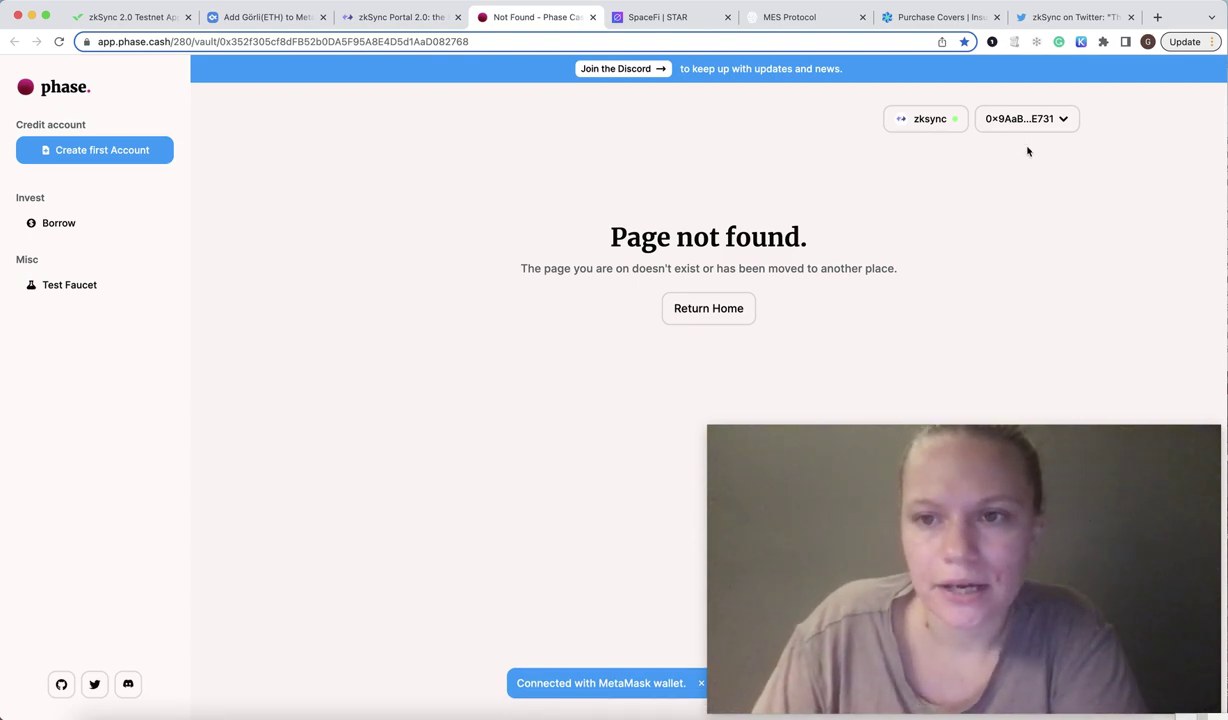
{"action": "left_click", "coordinate": [96, 291]}
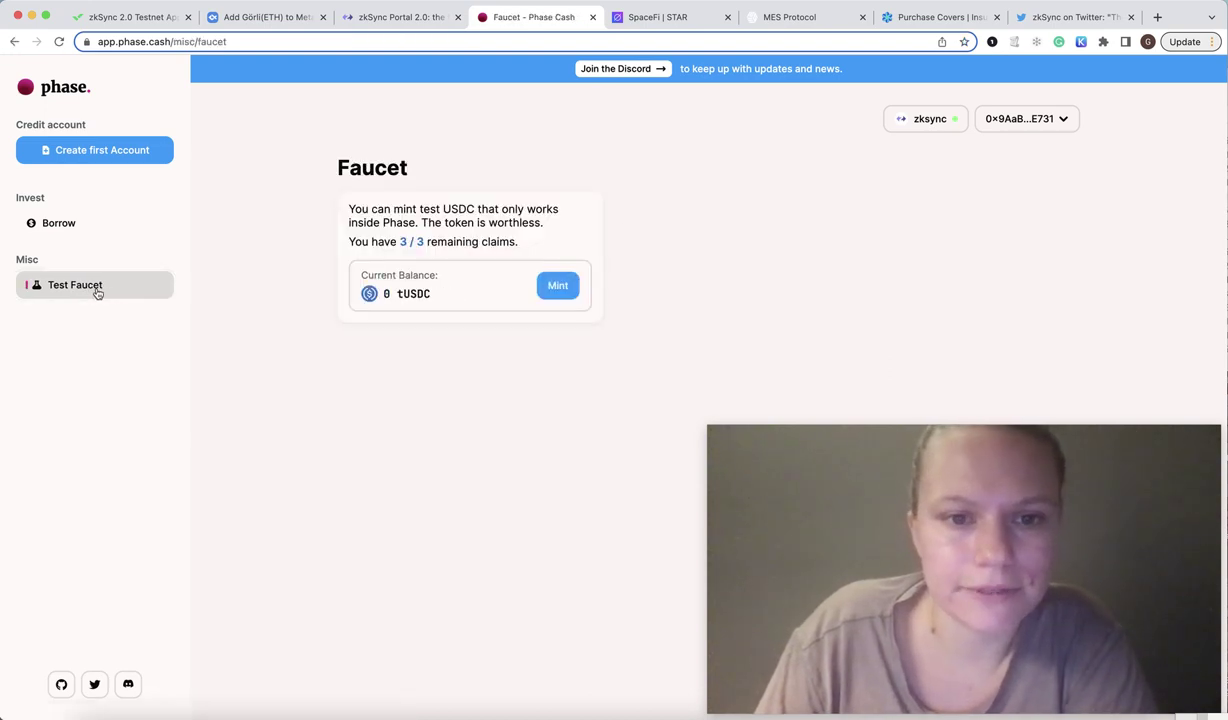
Start a tUSDC faucet mint, abandon it in MetaMask, then go to the Borrow markets.
{"action": "left_click", "coordinate": [563, 286]}
{"action": "left_click", "coordinate": [607, 451]}
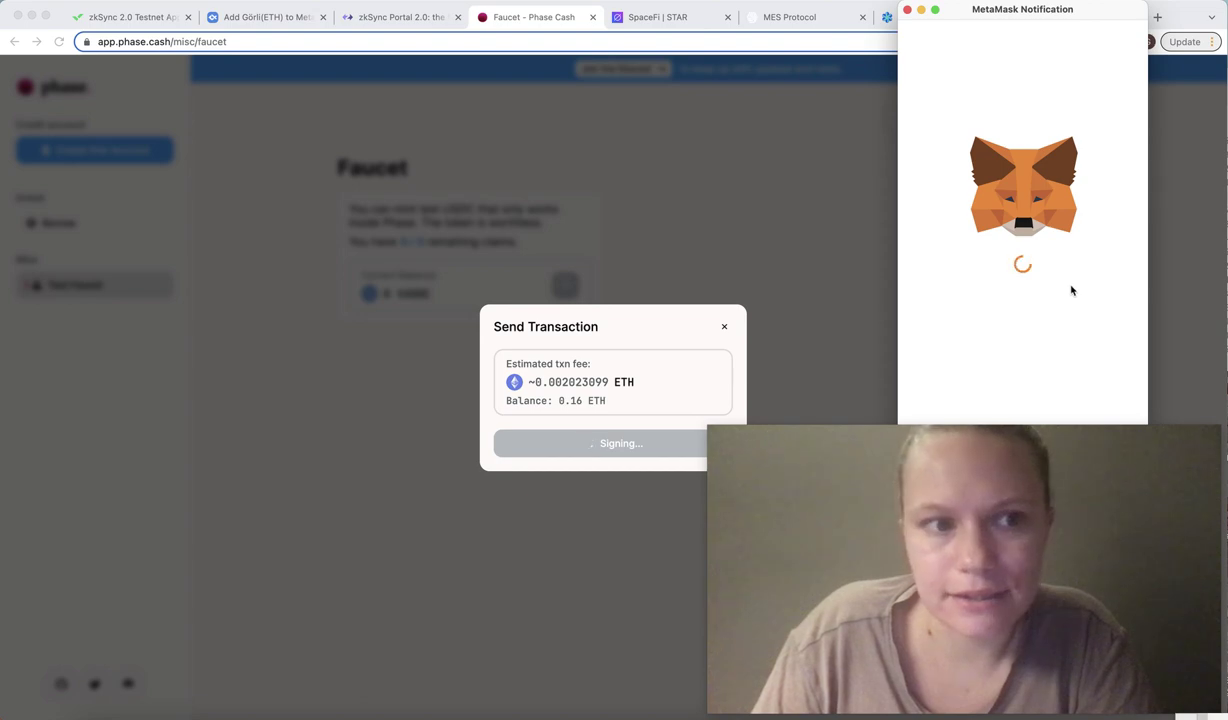
{"action": "left_click", "coordinate": [908, 10]}
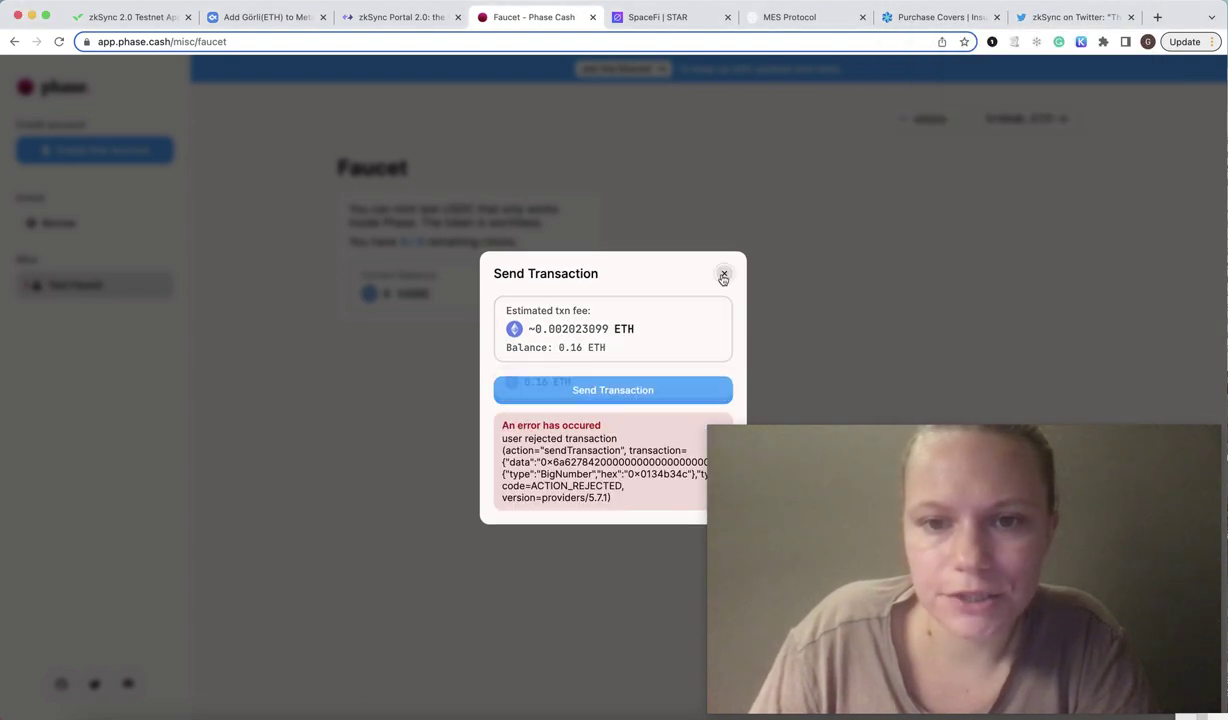
{"action": "left_click", "coordinate": [724, 273]}
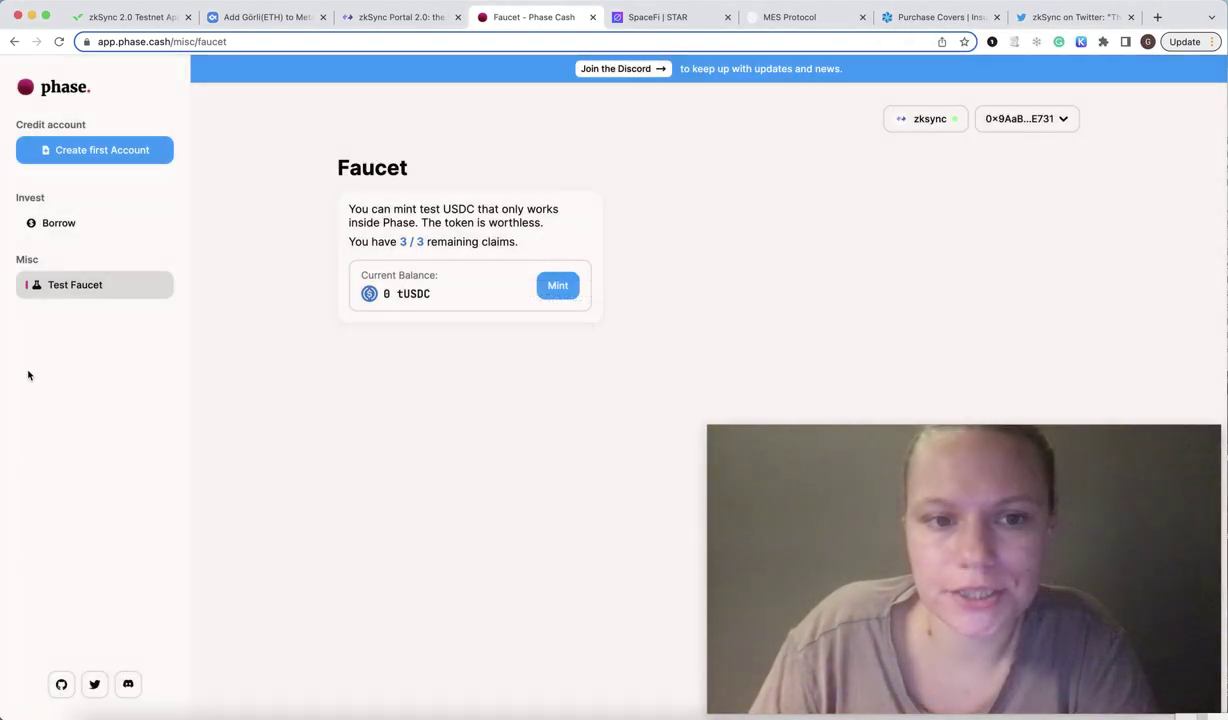
{"action": "left_click", "coordinate": [105, 227]}
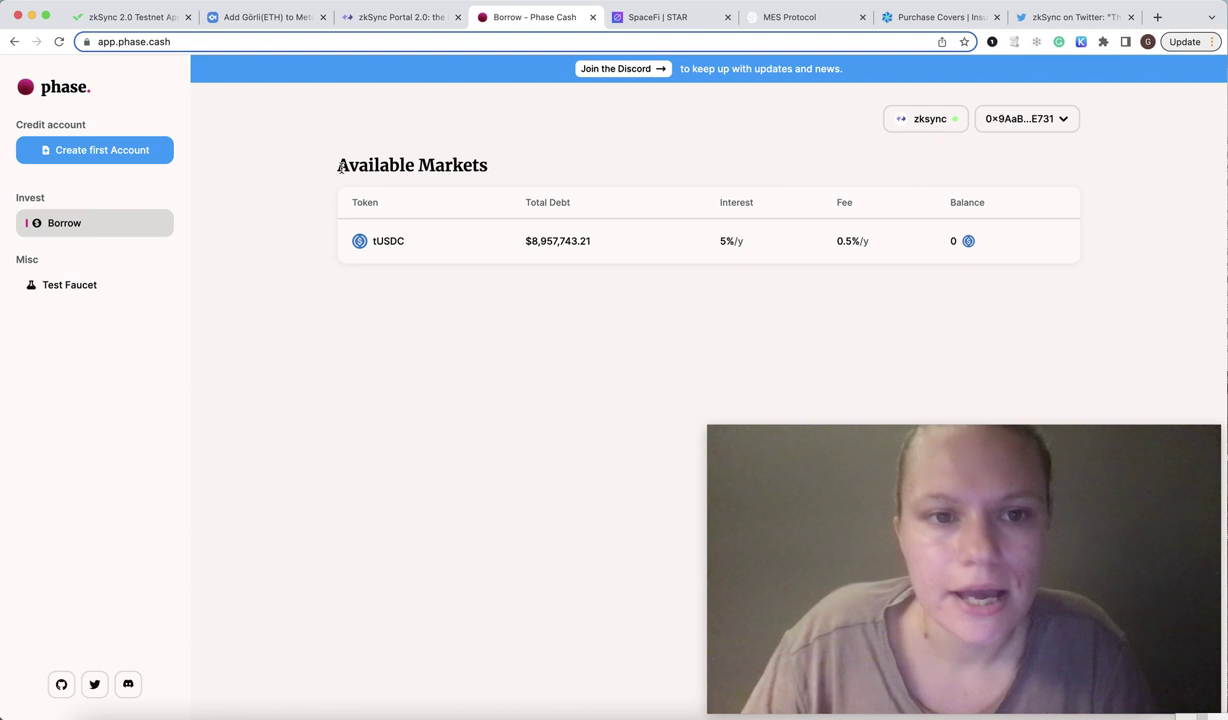
Open the tUSDC Vault and create its first credit account, confirming the transaction in MetaMask.
{"action": "left_click_drag", "start_coordinate": [334, 165], "coordinate": [517, 165]}
{"action": "left_click", "coordinate": [409, 296]}
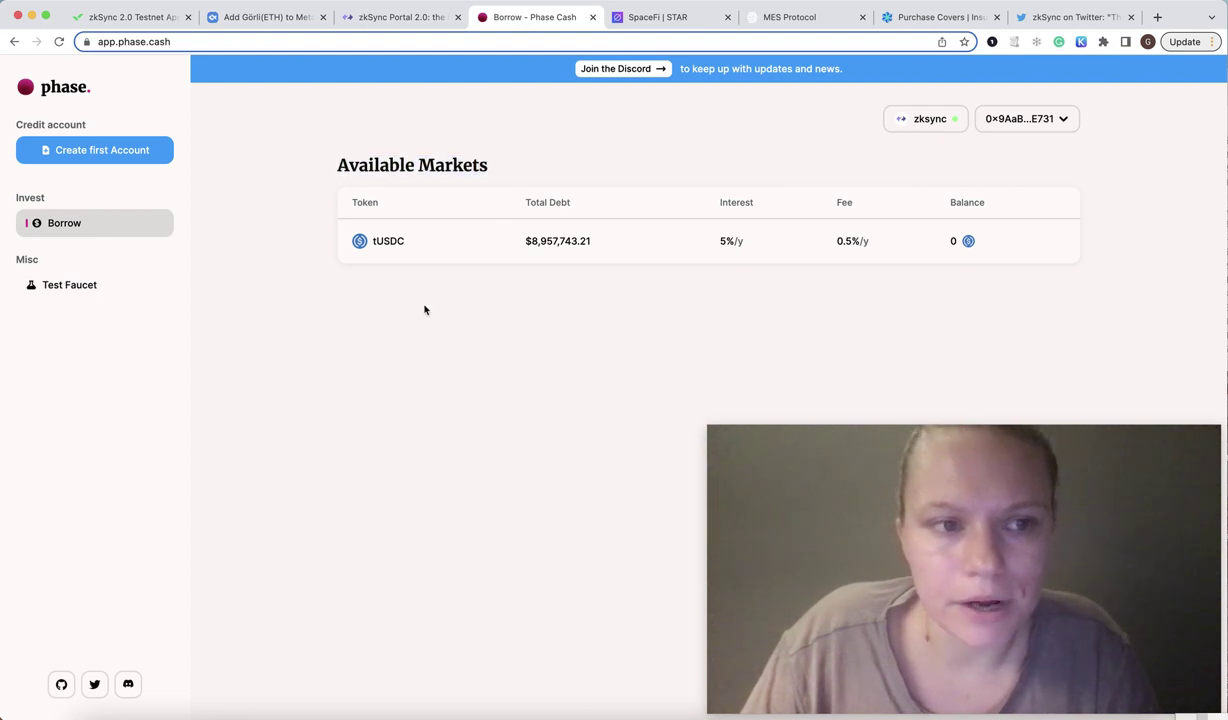
{"action": "left_click", "coordinate": [416, 246]}
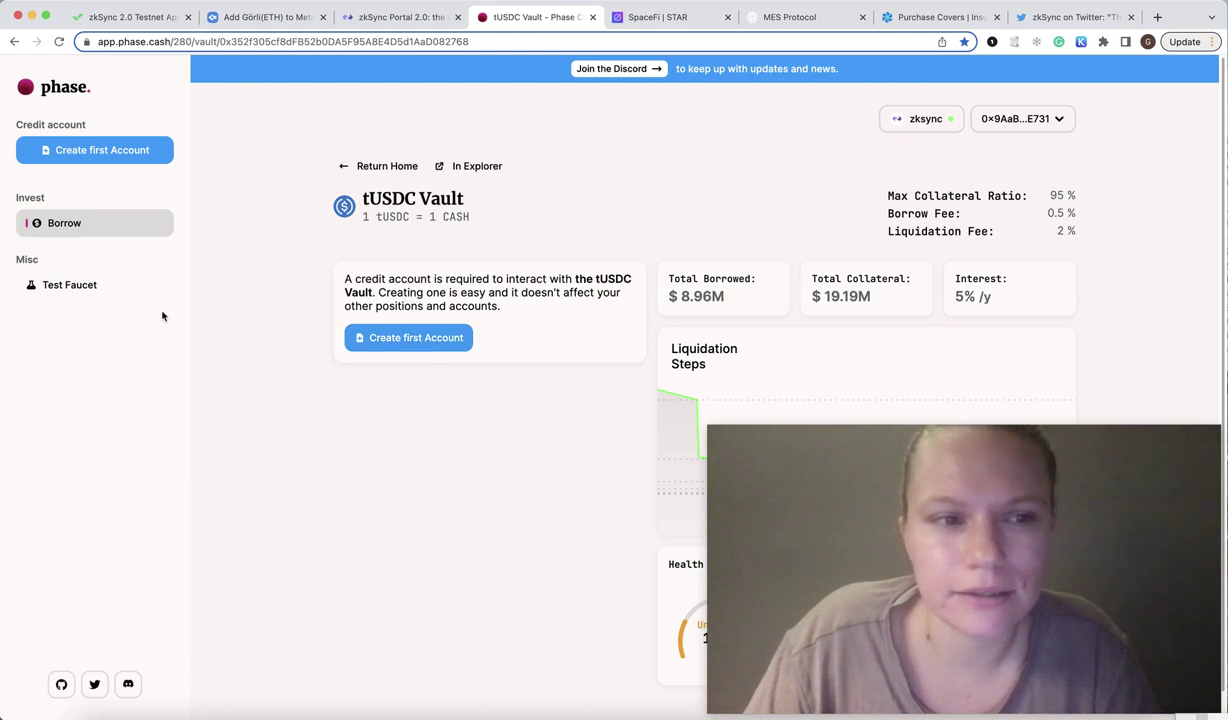
{"action": "left_click", "coordinate": [430, 346]}
{"action": "left_click", "coordinate": [670, 448]}
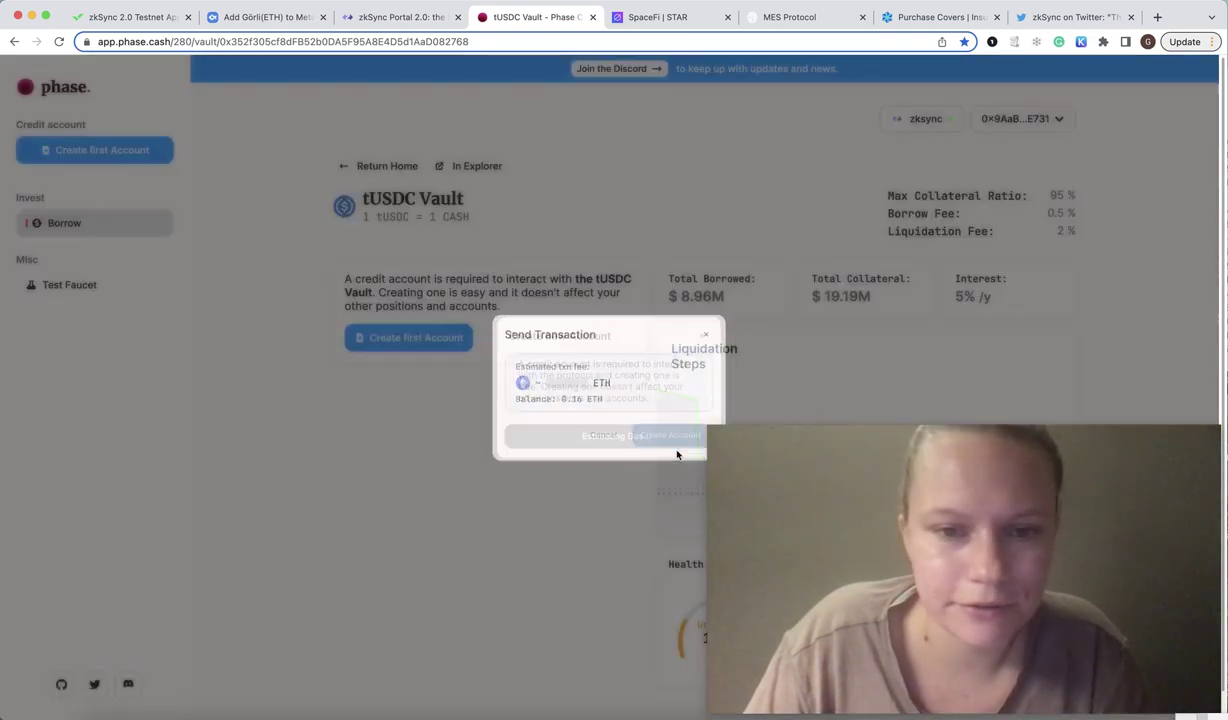
{"action": "left_click", "coordinate": [646, 448]}
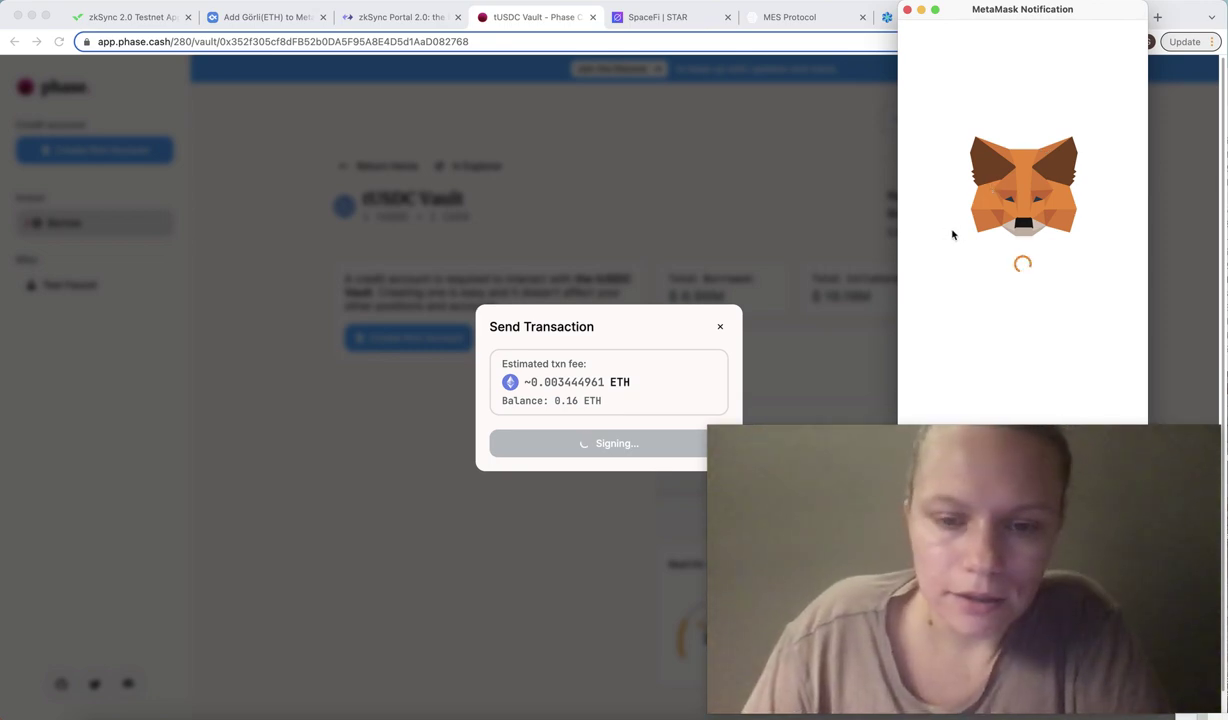
{"action": "scroll", "coordinate": [1070, 335], "scroll_direction": "down", "scroll_amount": 2}
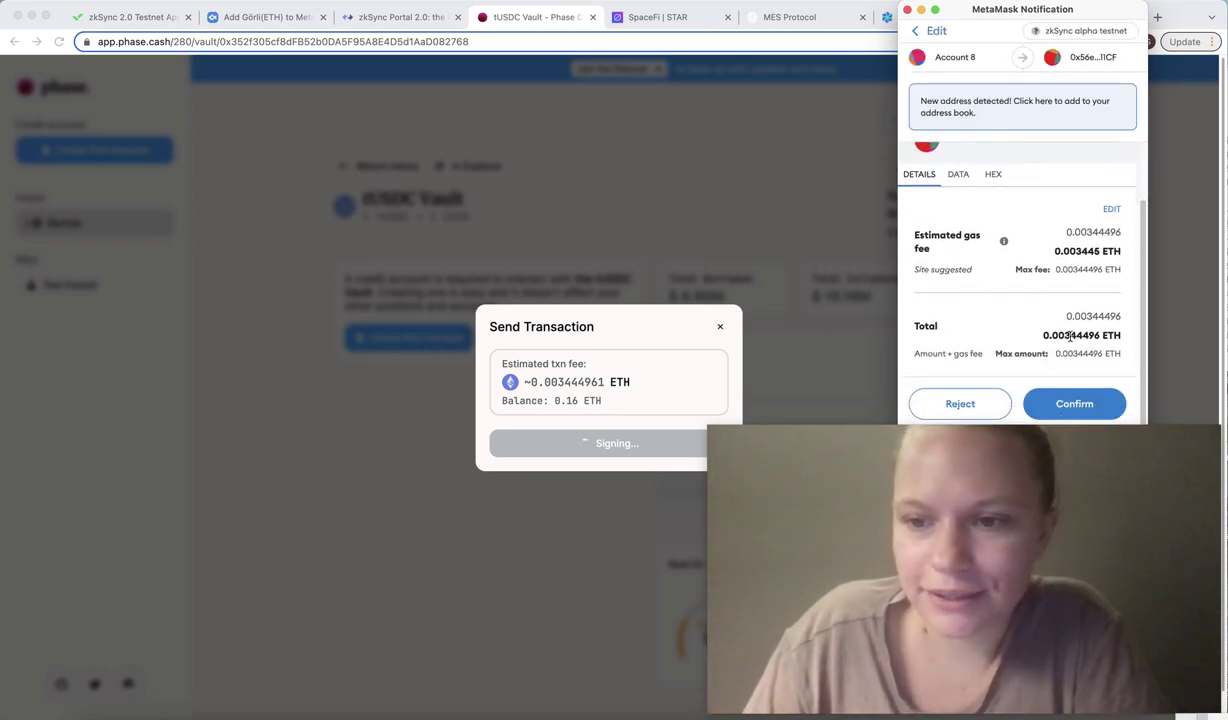
{"action": "left_click", "coordinate": [1094, 404]}
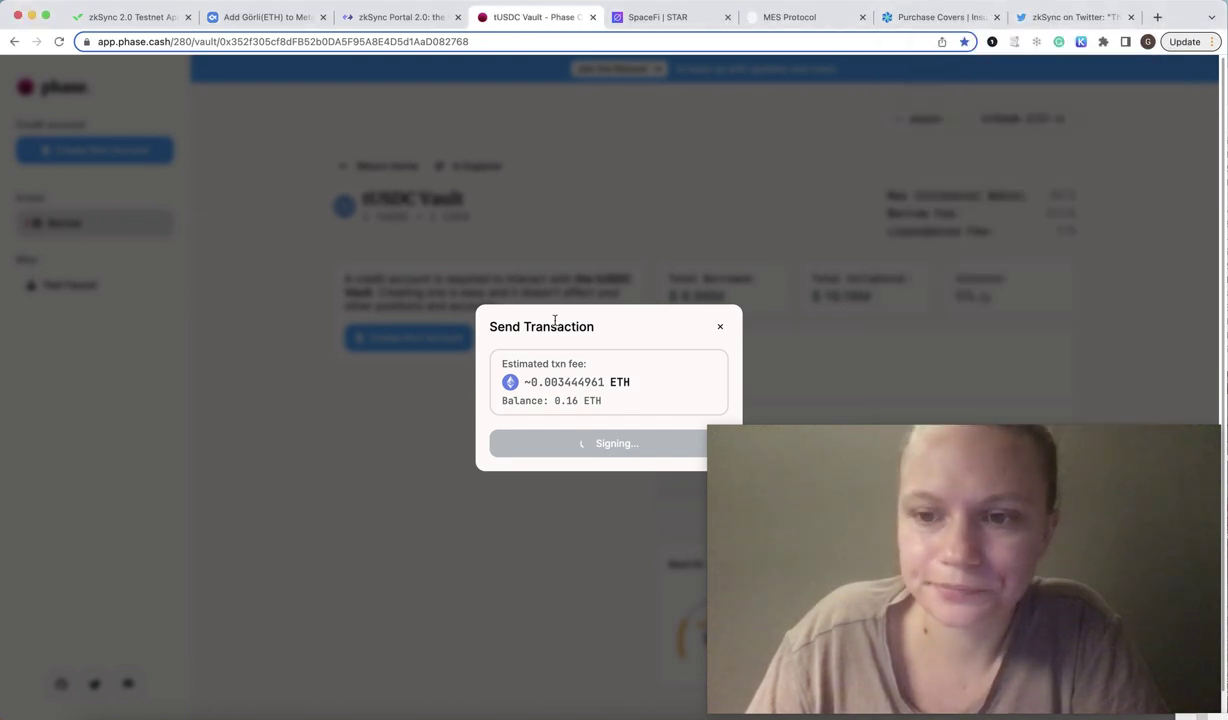
{"action": "left_click", "coordinate": [535, 560]}
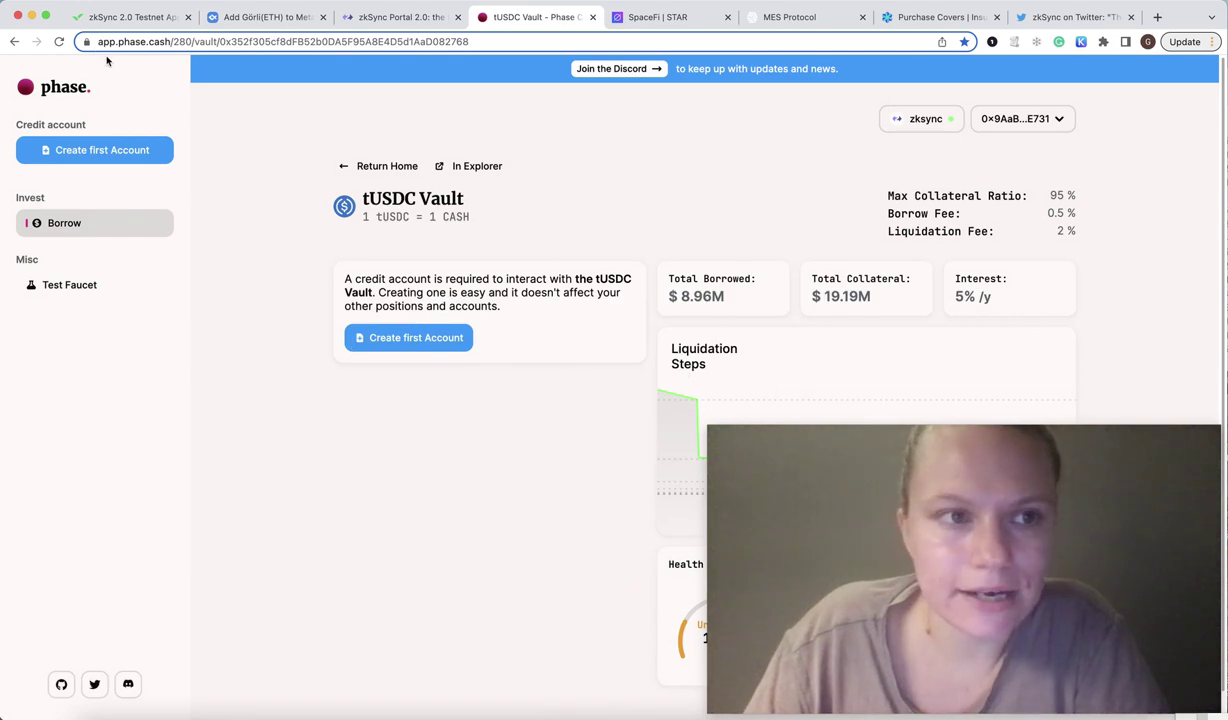
{"action": "scroll", "coordinate": [505, 240], "scroll_direction": "down", "scroll_amount": 1}
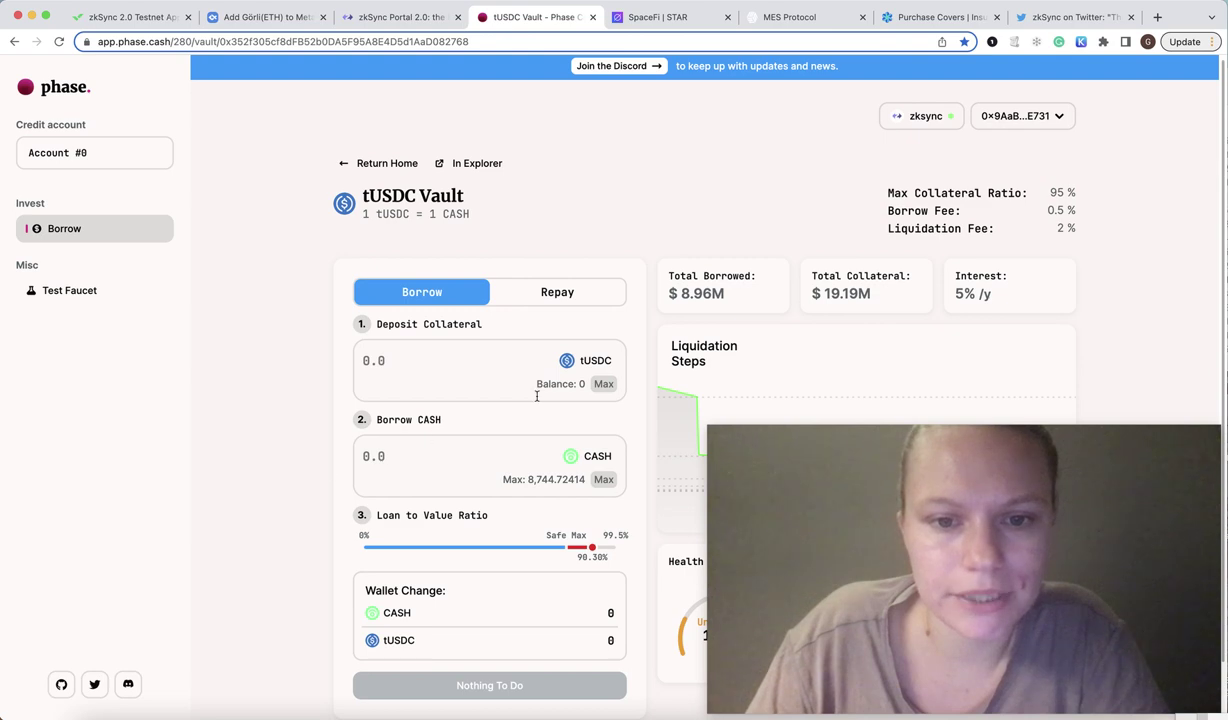
Set collateral to the max tUSDC balance, enter 50 CASH to borrow, and close the vault tab.
{"action": "left_click", "coordinate": [597, 387]}
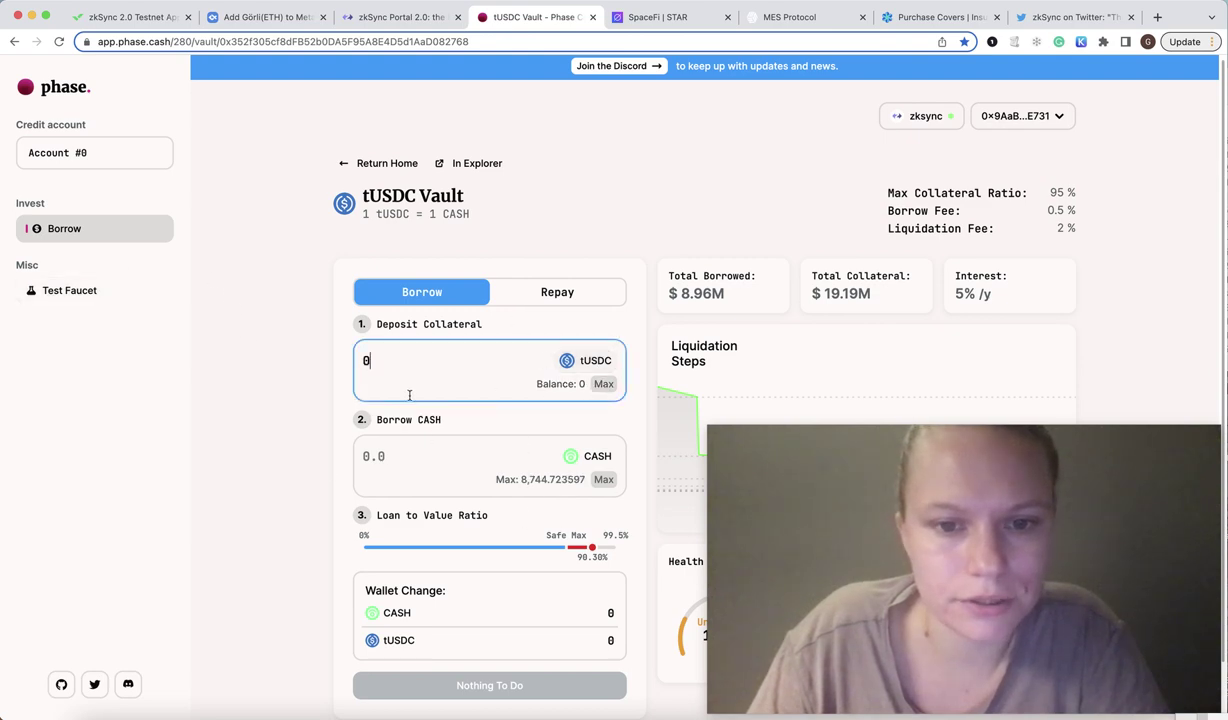
{"action": "scroll", "coordinate": [499, 320], "scroll_direction": "down", "scroll_amount": 2}
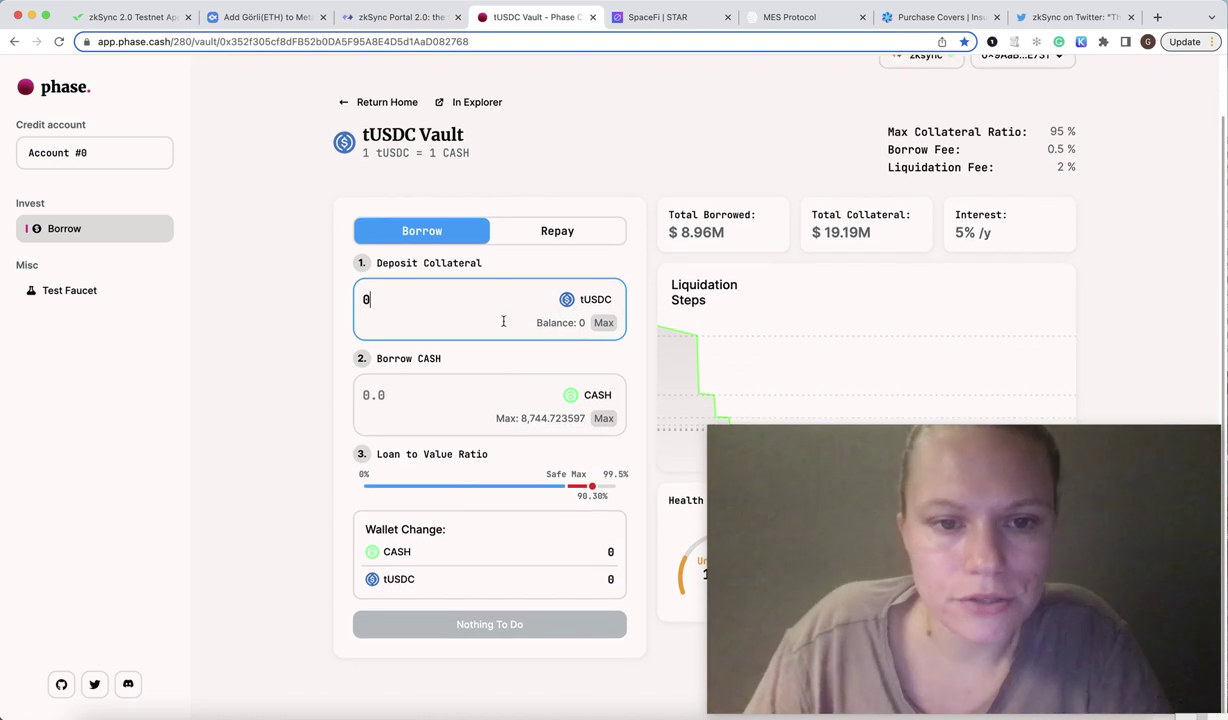
{"action": "left_click", "coordinate": [423, 413]}
{"action": "type", "text": "50"}
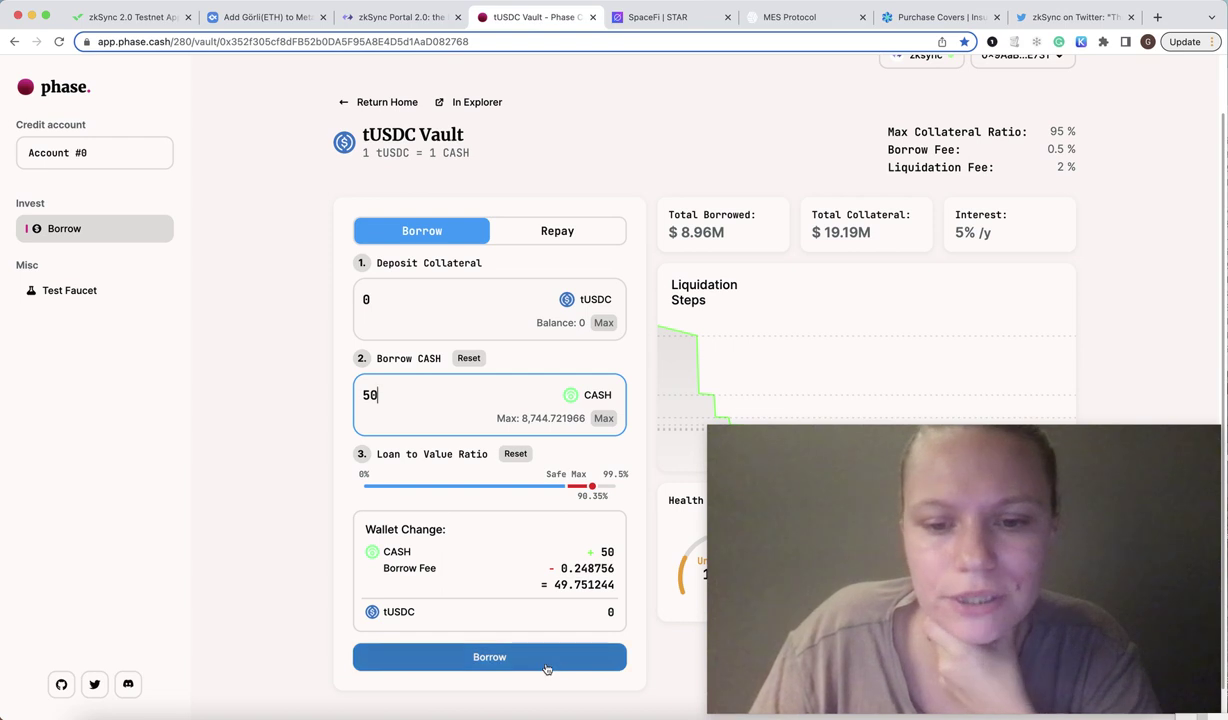
{"action": "scroll", "coordinate": [318, 400], "scroll_direction": "up", "scroll_amount": 2}
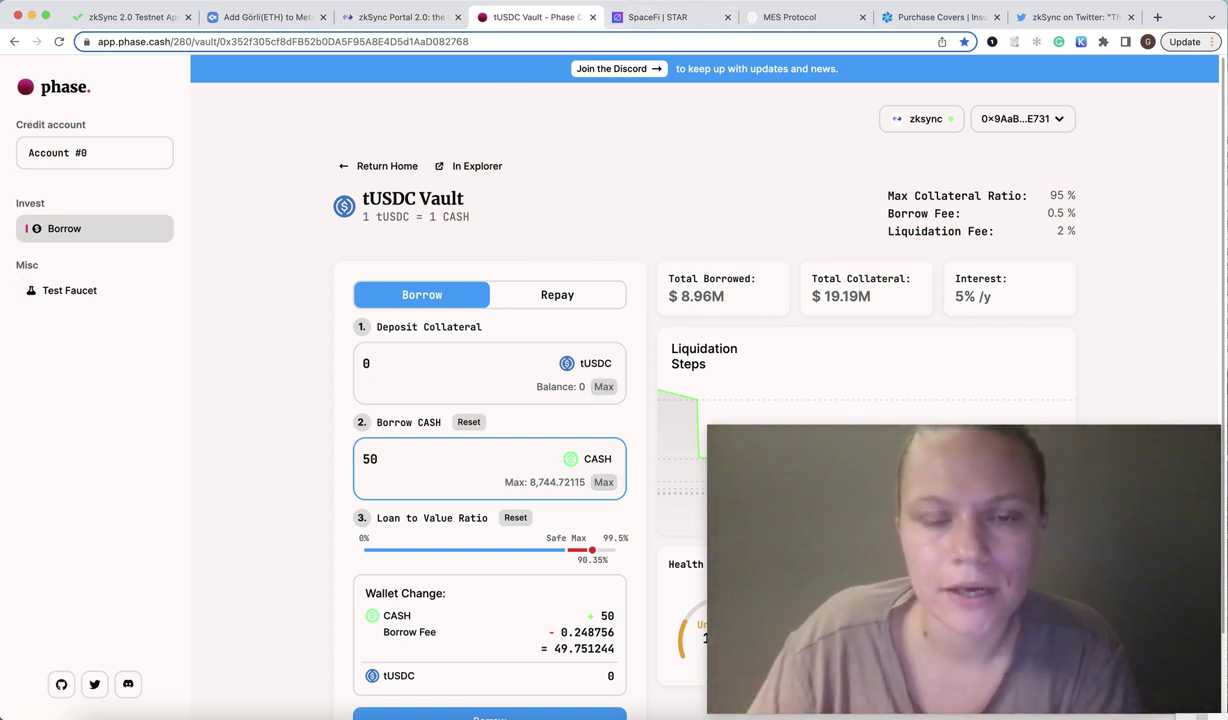
{"action": "left_click", "coordinate": [592, 17]}
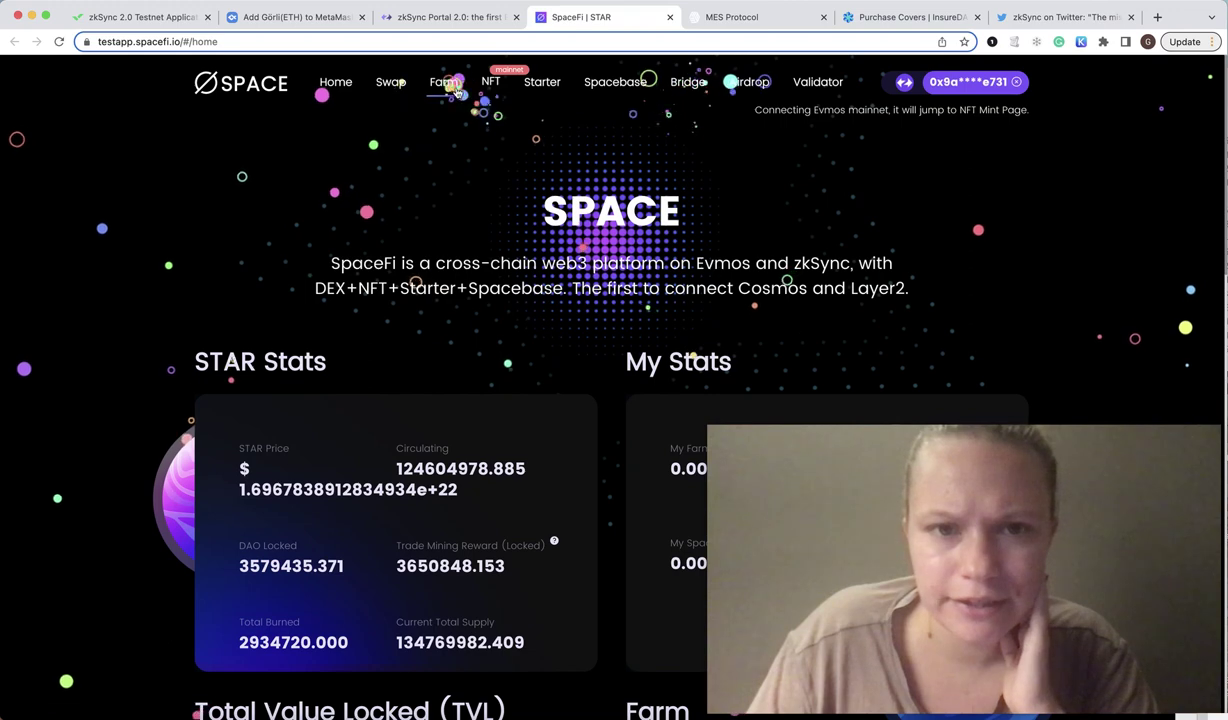
Browse SpaceFi's Space Airdrop page, then launch the SpaceFi swap app.
{"action": "left_click", "coordinate": [761, 89]}
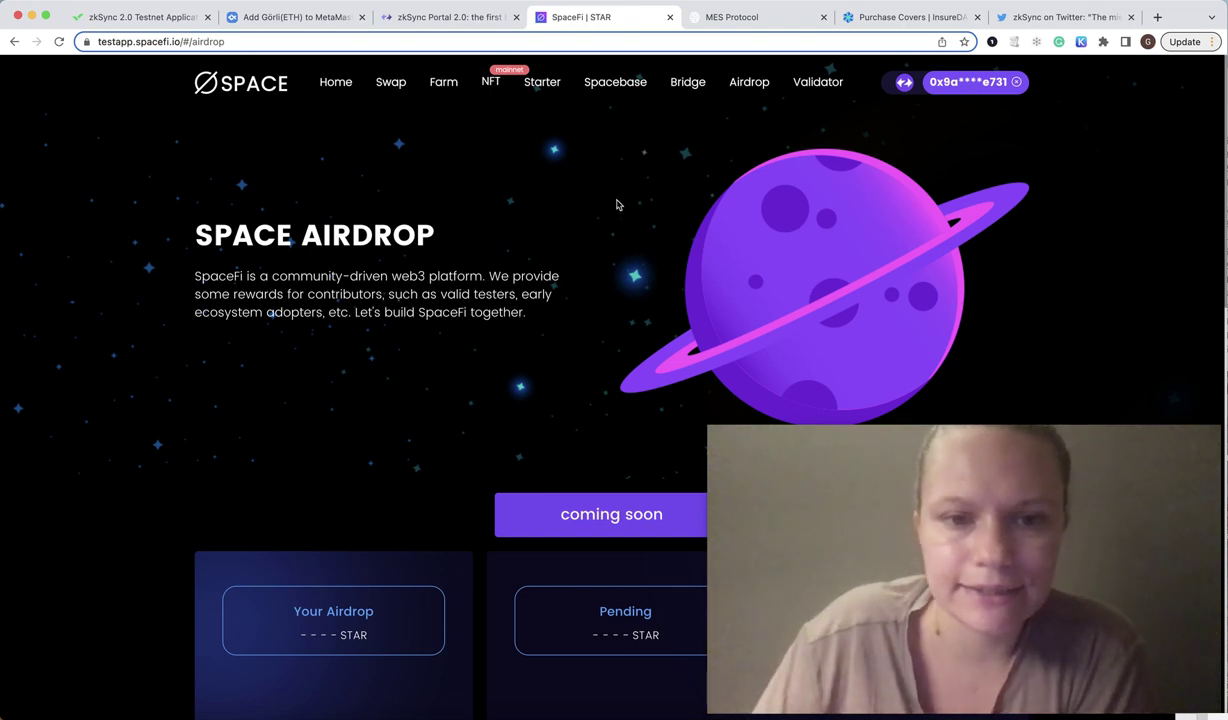
{"action": "scroll", "coordinate": [618, 293], "scroll_direction": "down", "scroll_amount": 10}
{"action": "scroll", "coordinate": [621, 290], "scroll_direction": "up", "scroll_amount": 10}
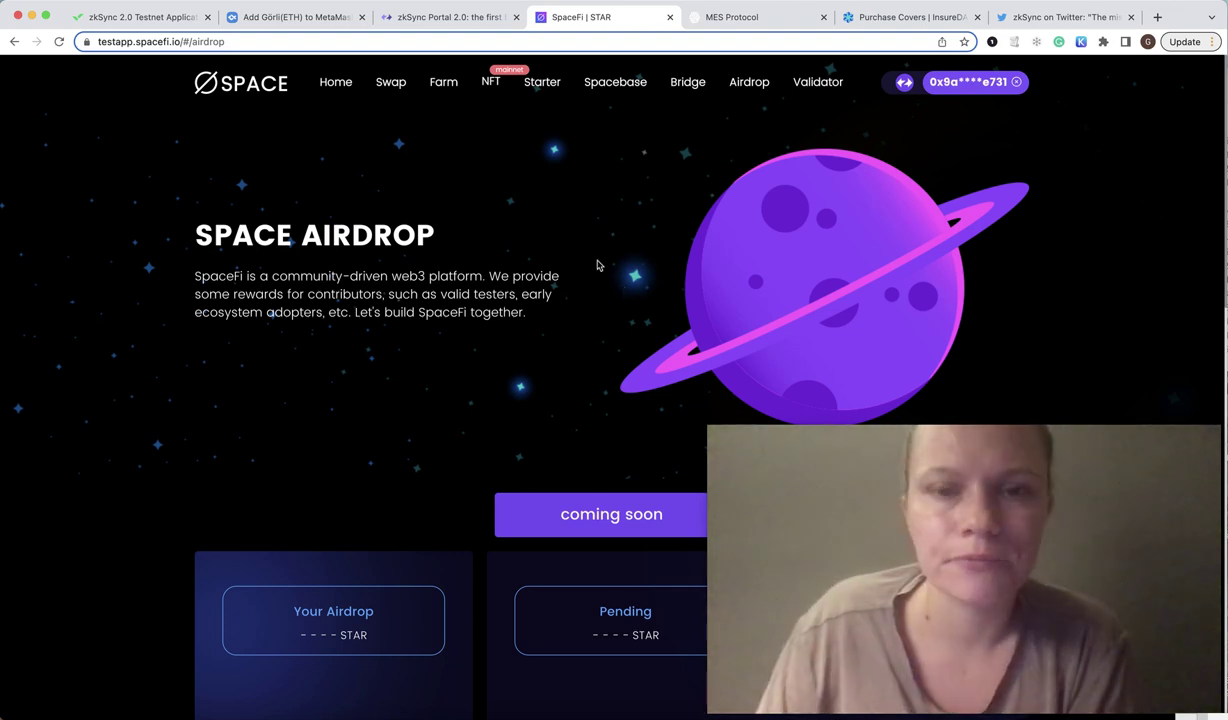
{"action": "left_click", "coordinate": [379, 90]}
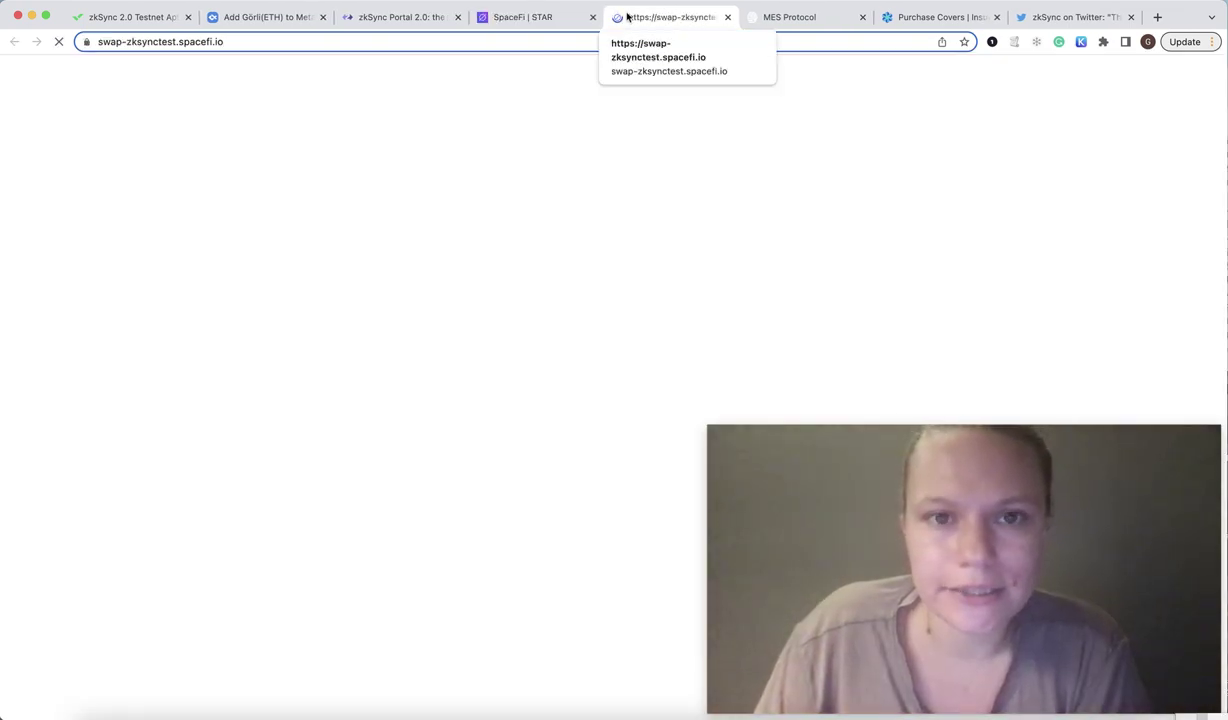
Pick DAI as the SpaceSwap receive token, view the Pool page, then close the airdrop tab.
{"action": "left_click", "coordinate": [529, 17]}
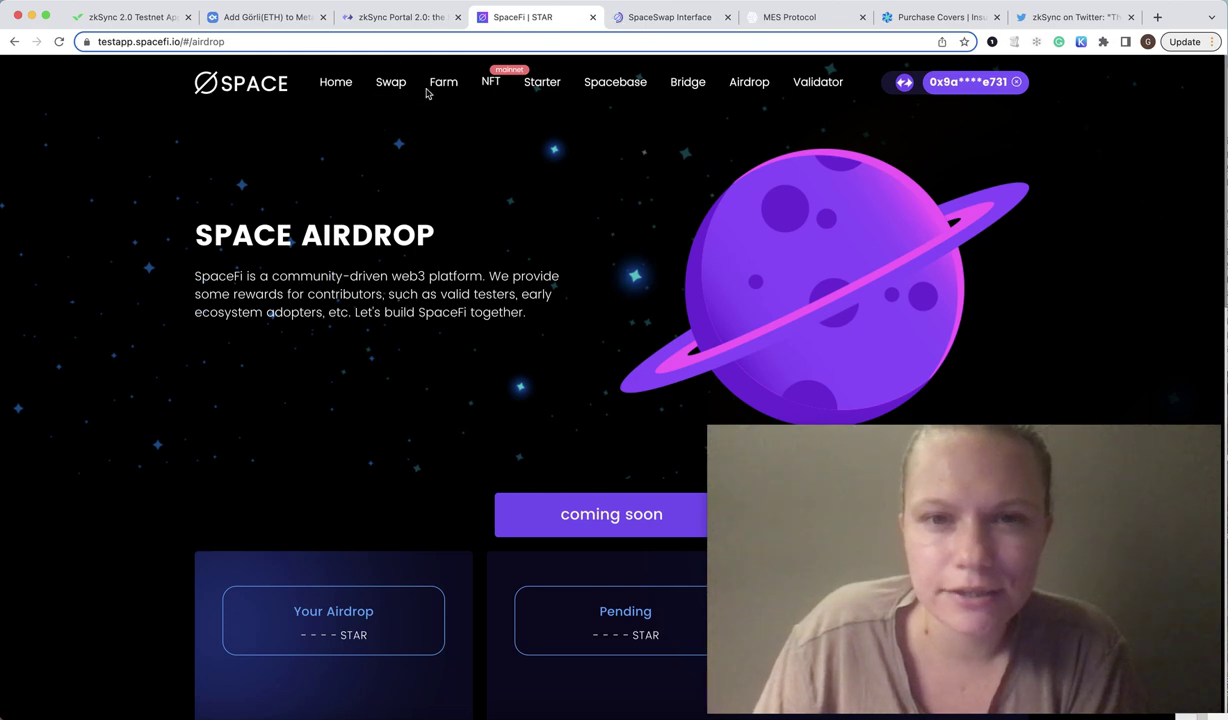
{"action": "left_click", "coordinate": [680, 17]}
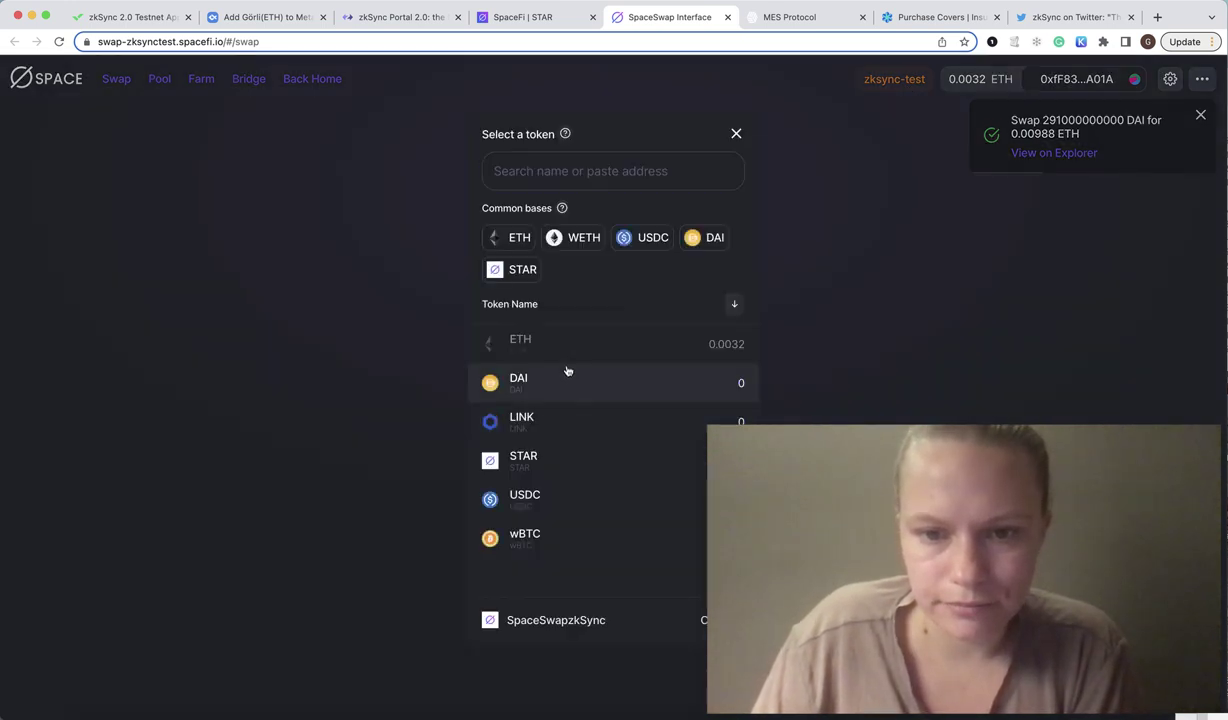
{"action": "left_click", "coordinate": [568, 376]}
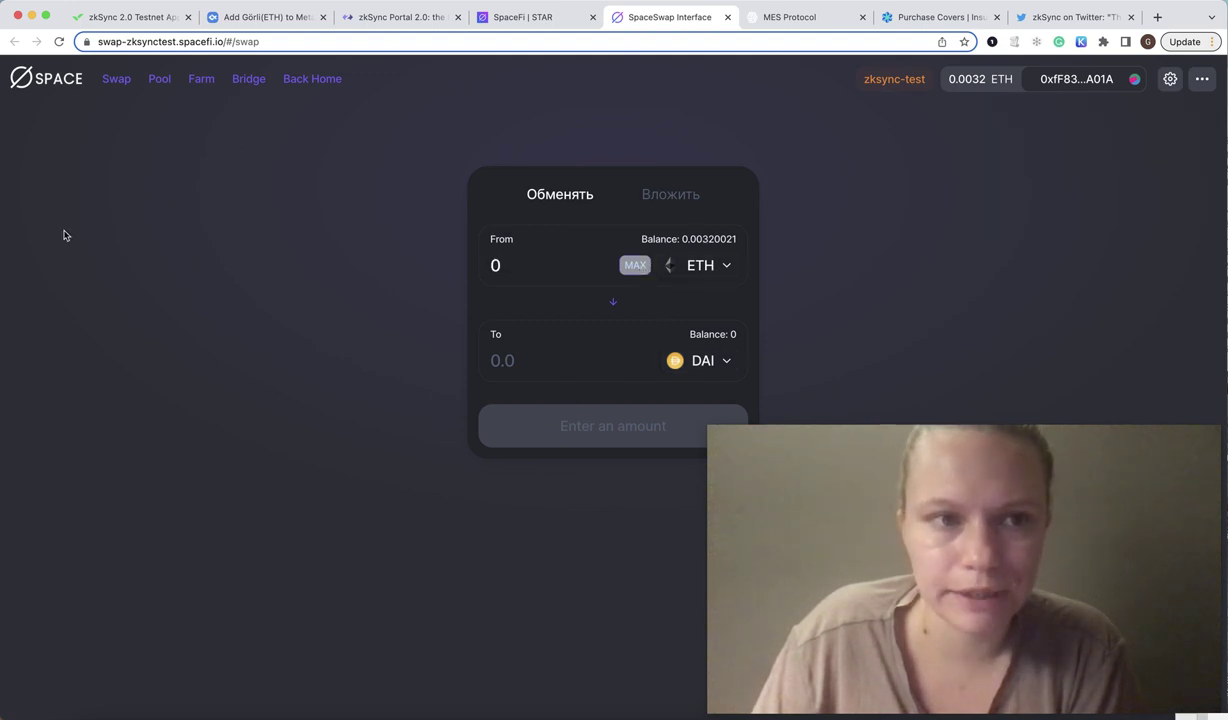
{"action": "left_click", "coordinate": [157, 86]}
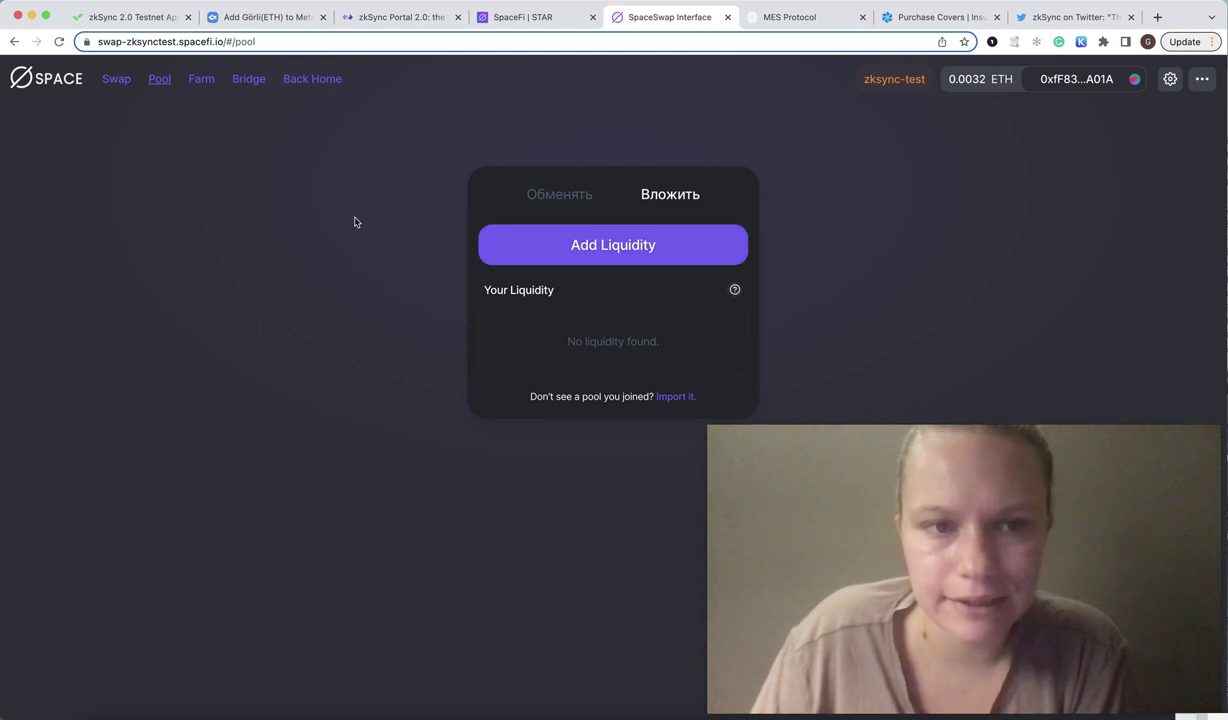
{"action": "left_click", "coordinate": [125, 81]}
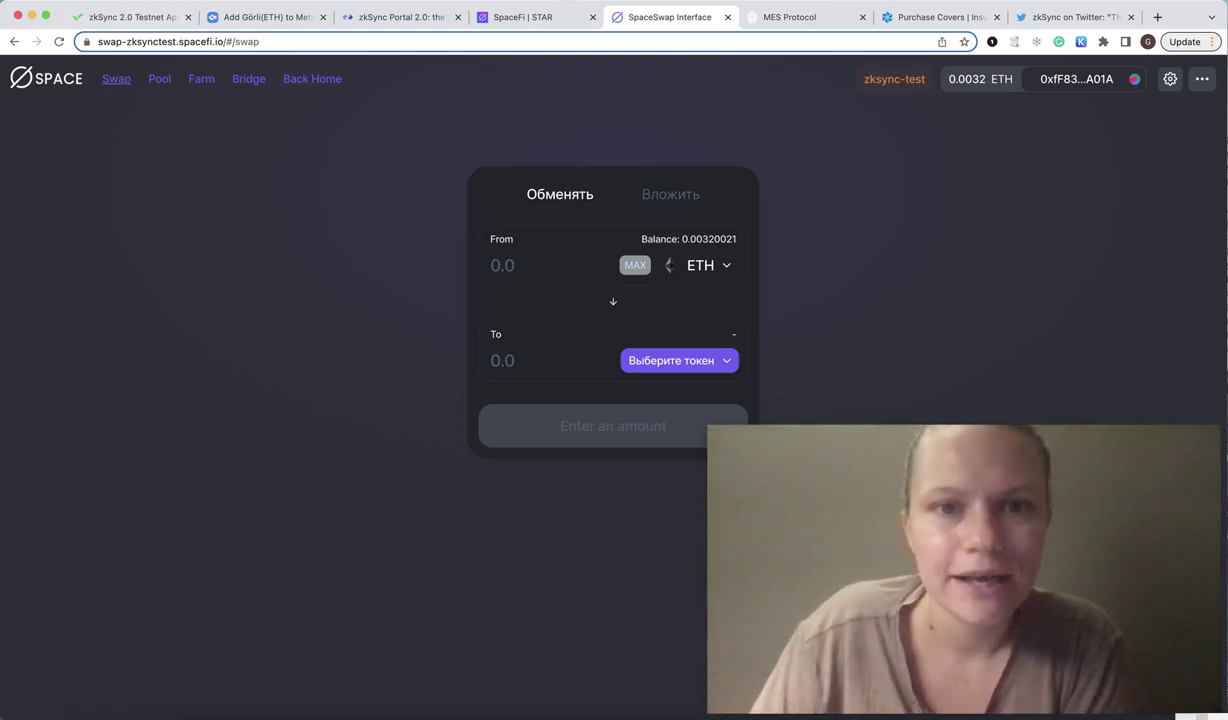
{"action": "left_click", "coordinate": [535, 17]}
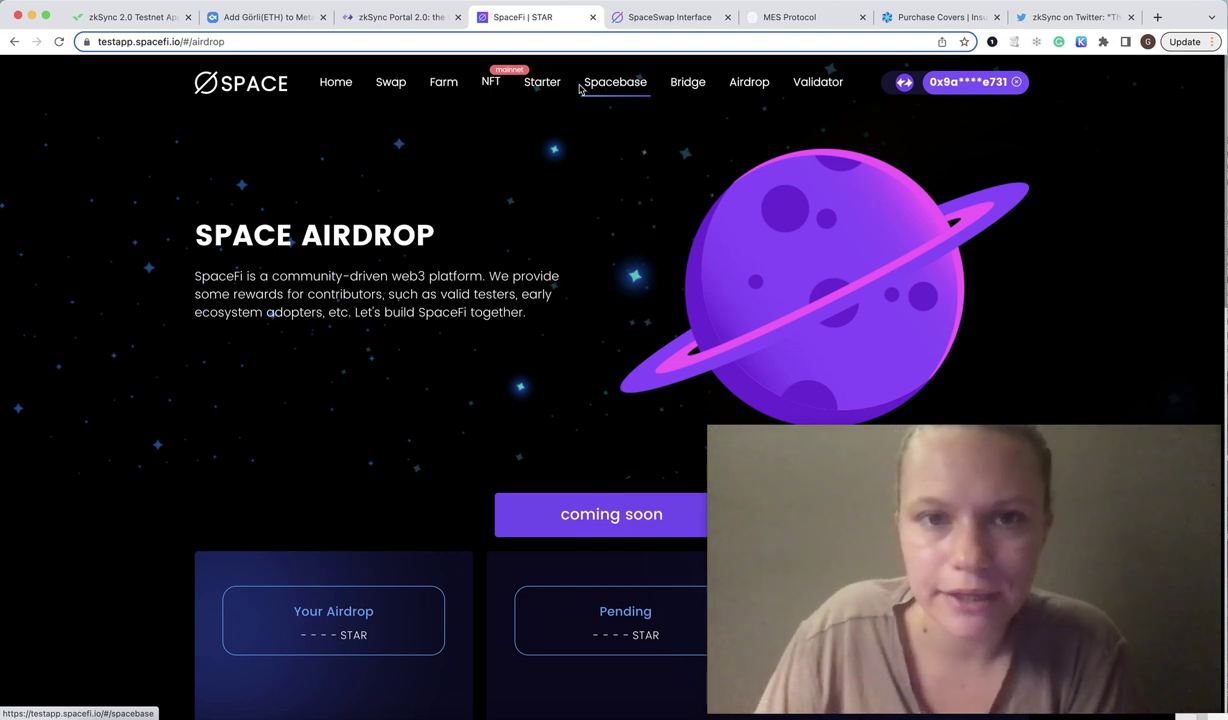
{"action": "left_click", "coordinate": [593, 17]}
Close the SpaceSwap tab and open MES Protocol's USDT Faucet.
{"action": "left_click", "coordinate": [593, 17]}
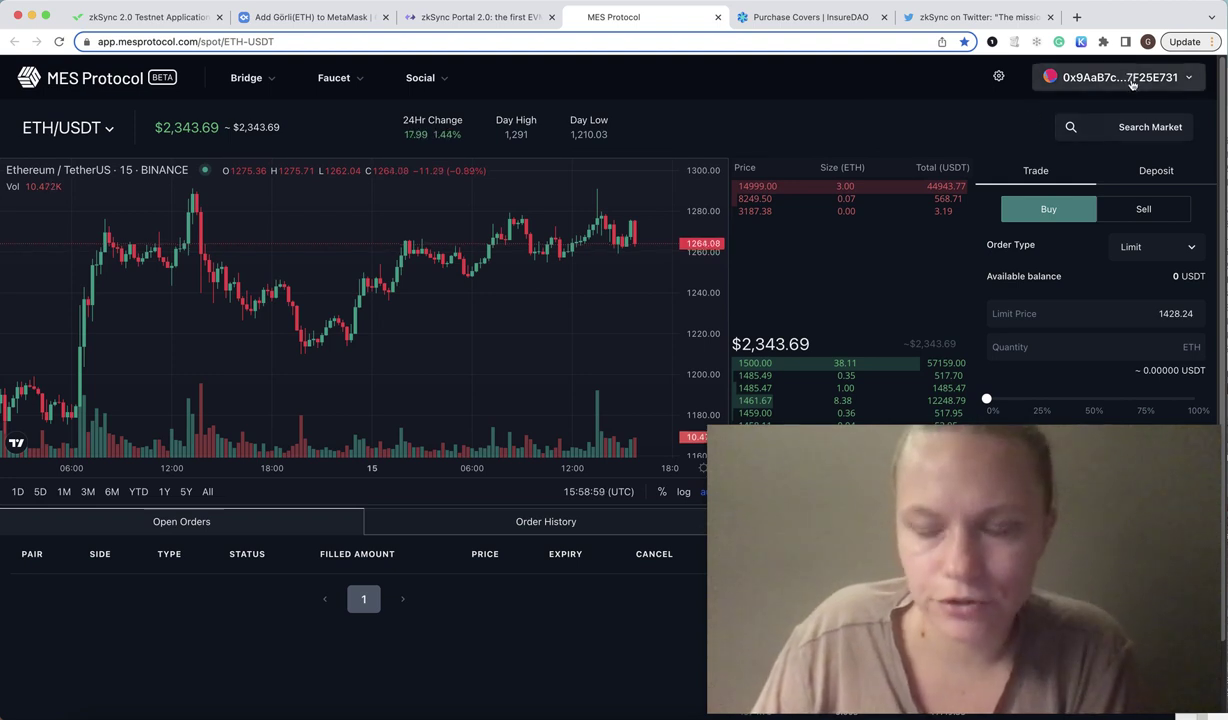
{"action": "left_click", "coordinate": [335, 80]}
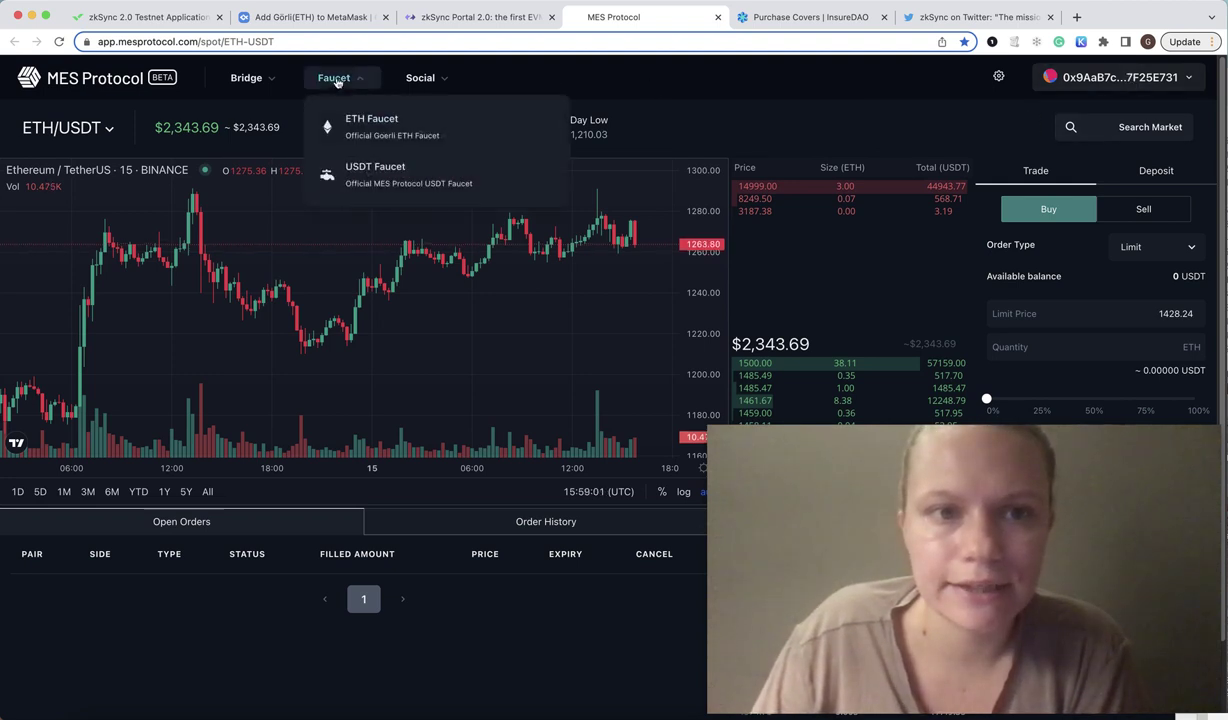
{"action": "left_click", "coordinate": [331, 82]}
{"action": "left_click", "coordinate": [337, 84]}
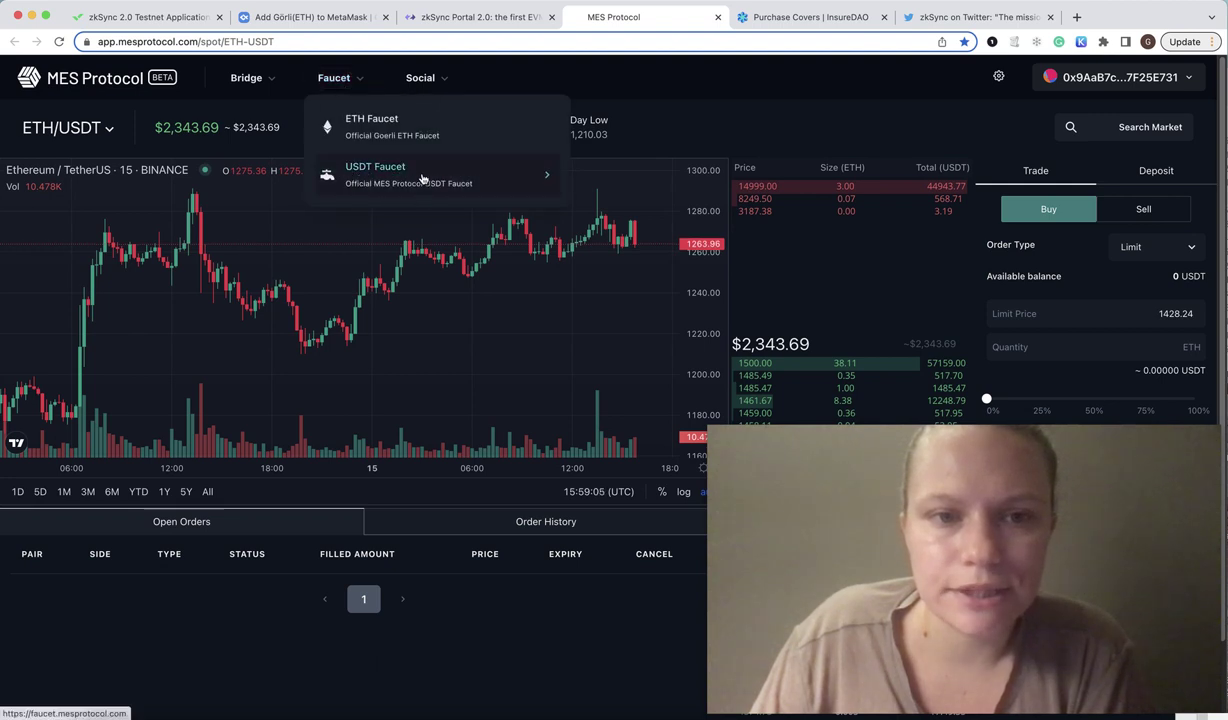
{"action": "left_click", "coordinate": [422, 179]}
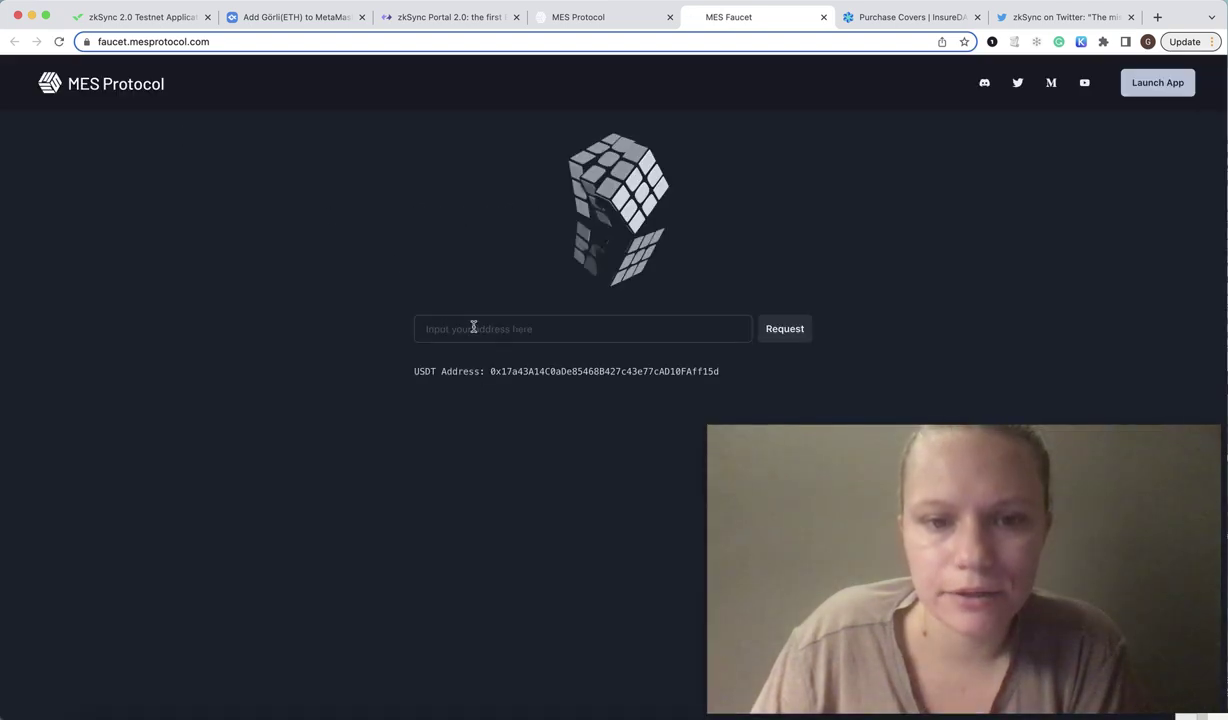
Paste the wallet address, request test USDT, and return to the MES trading tab.
{"action": "left_click", "coordinate": [474, 327]}
{"action": "type", "text": "0x9aab7cd51976a5b67a8e86f57bd3da537f25e731"}
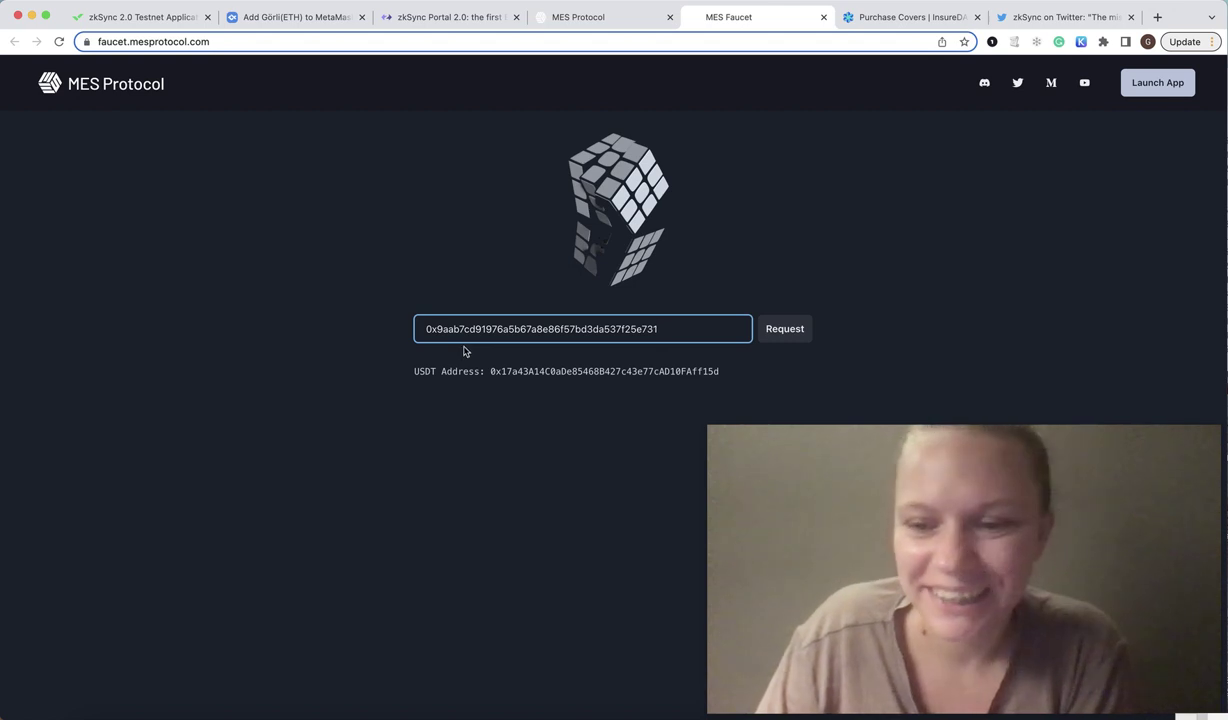
{"action": "left_click", "coordinate": [806, 338]}
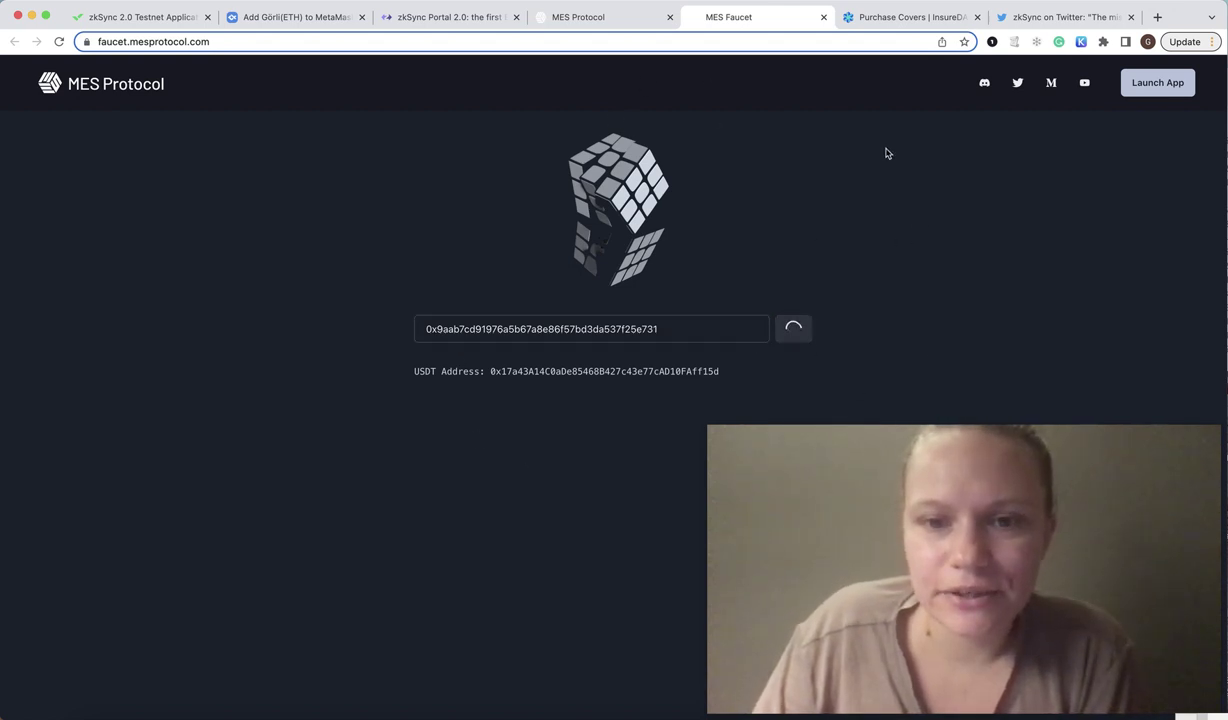
{"action": "left_click", "coordinate": [624, 28]}
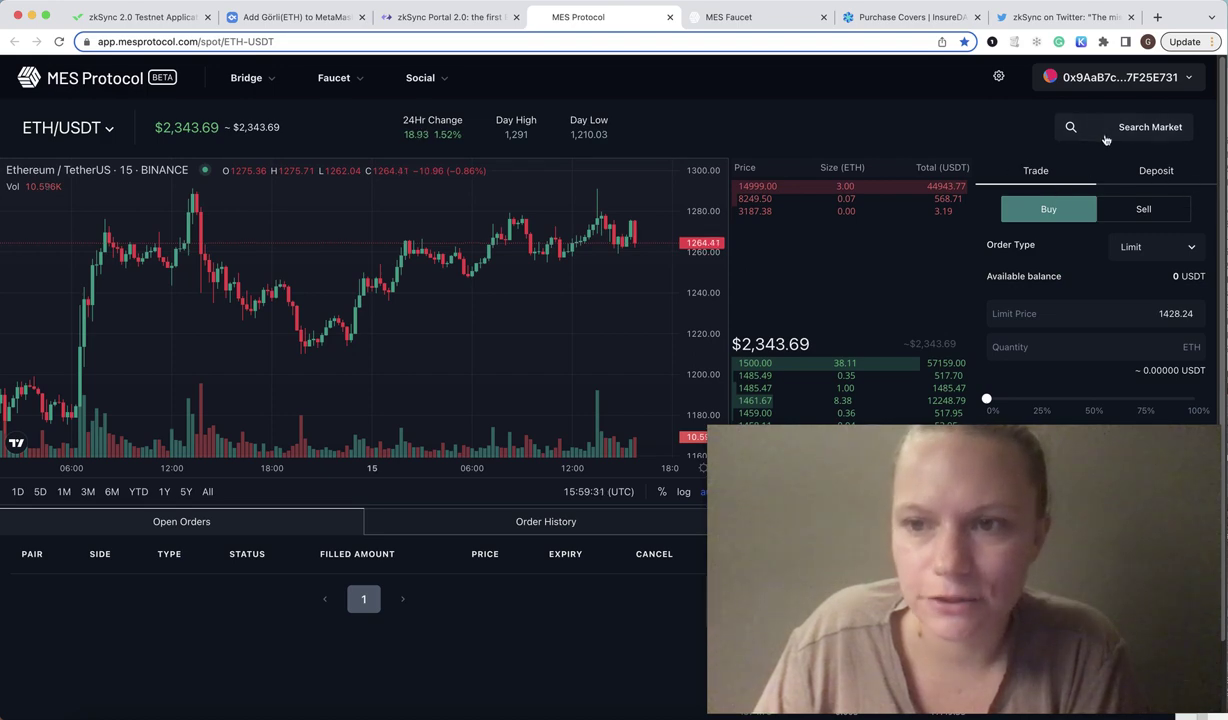
Try a max USDT Vault deposit, dismiss the failed approval prompt, and return to Trade.
{"action": "left_click", "coordinate": [1167, 180]}
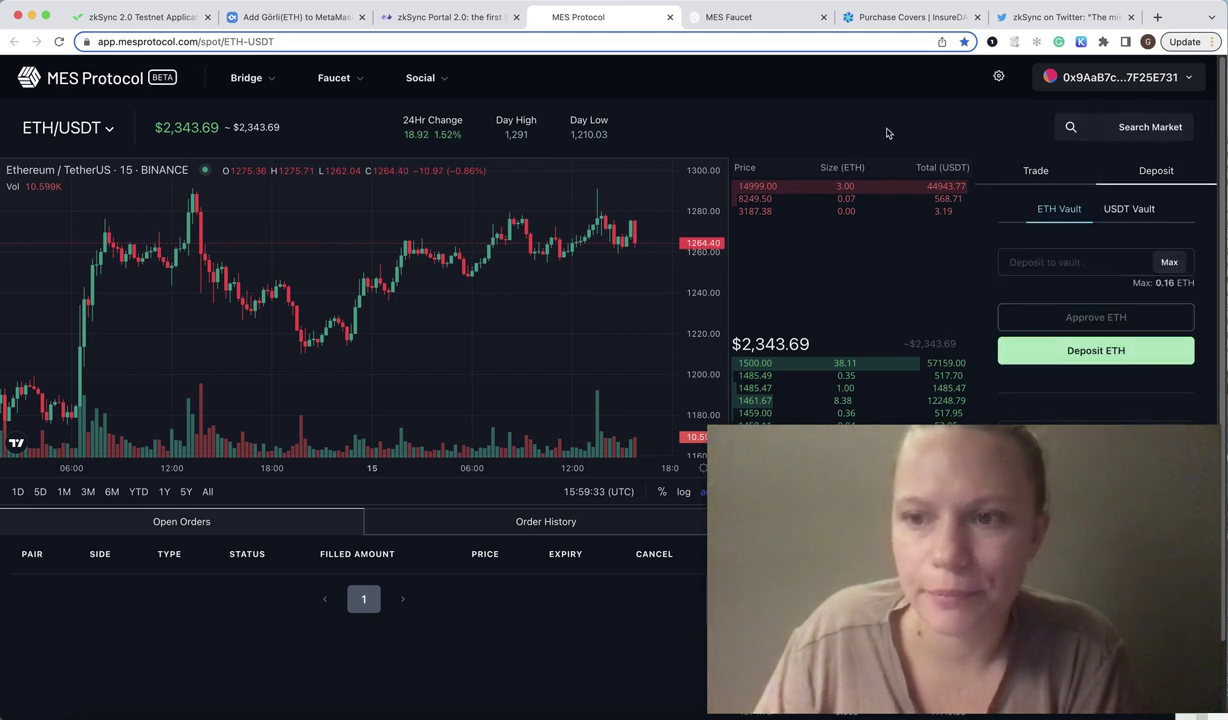
{"action": "scroll", "coordinate": [1212, 290], "scroll_direction": "down", "scroll_amount": 1}
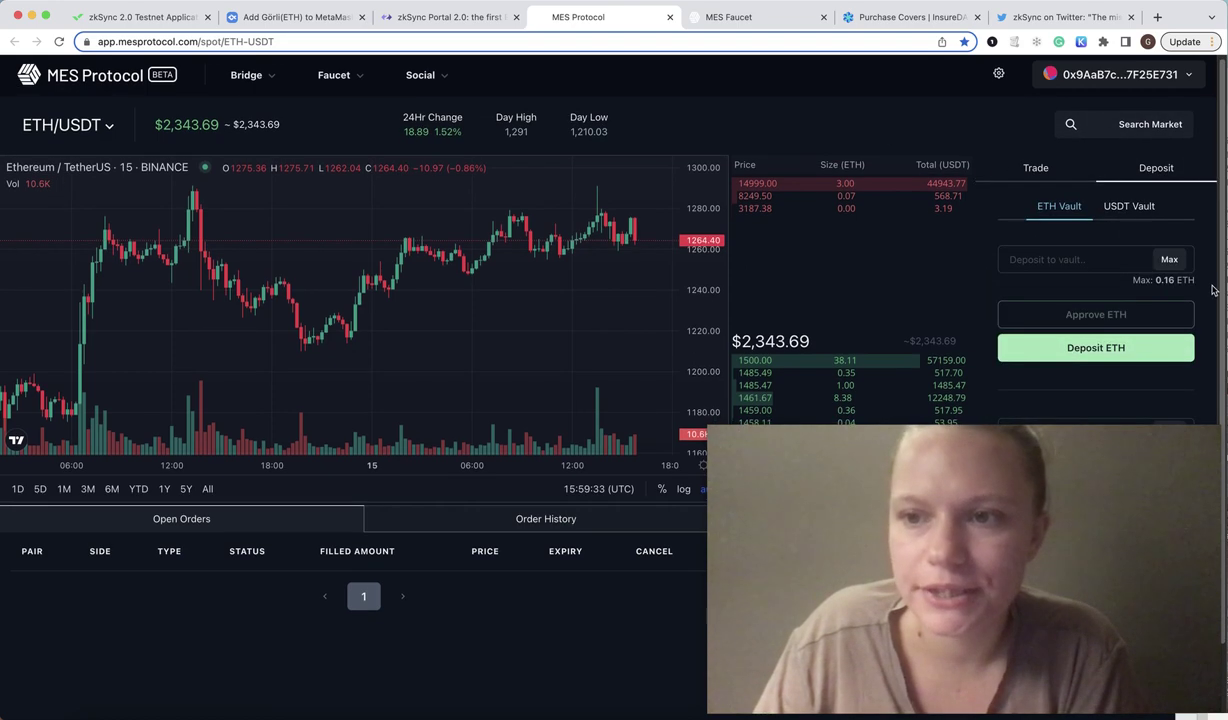
{"action": "left_click", "coordinate": [1162, 208]}
{"action": "left_click", "coordinate": [1169, 259]}
{"action": "left_click", "coordinate": [1147, 317]}
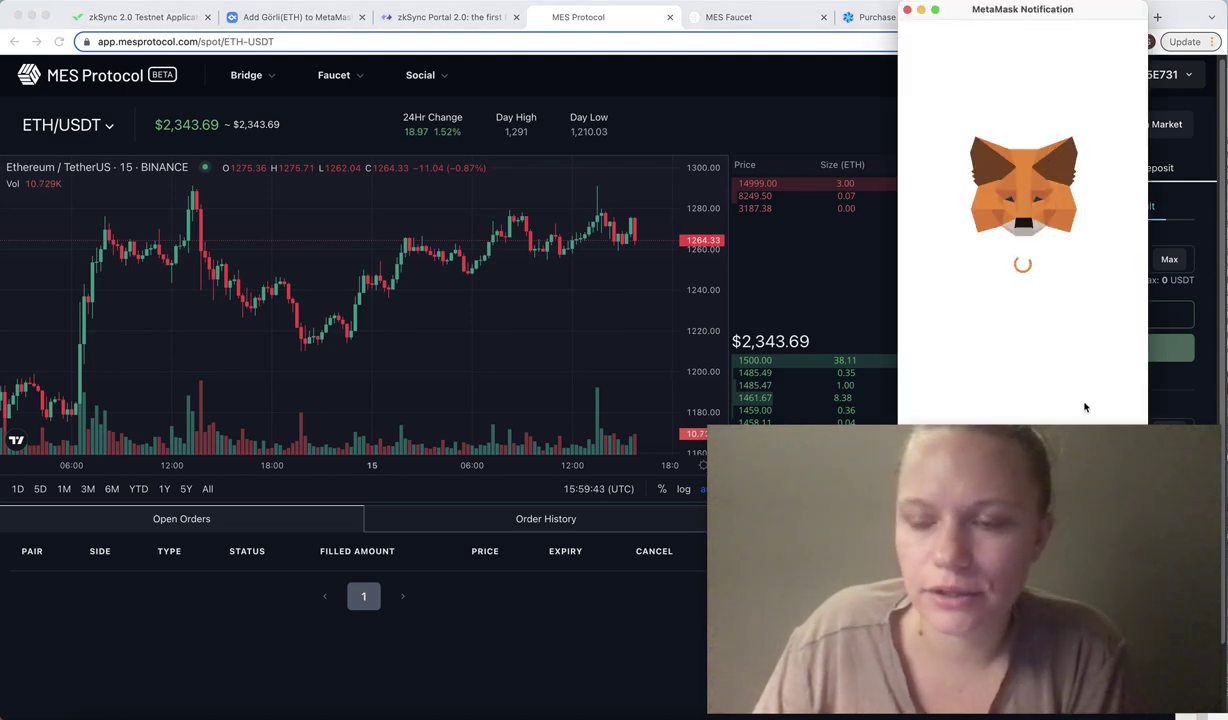
{"action": "left_click", "coordinate": [907, 10]}
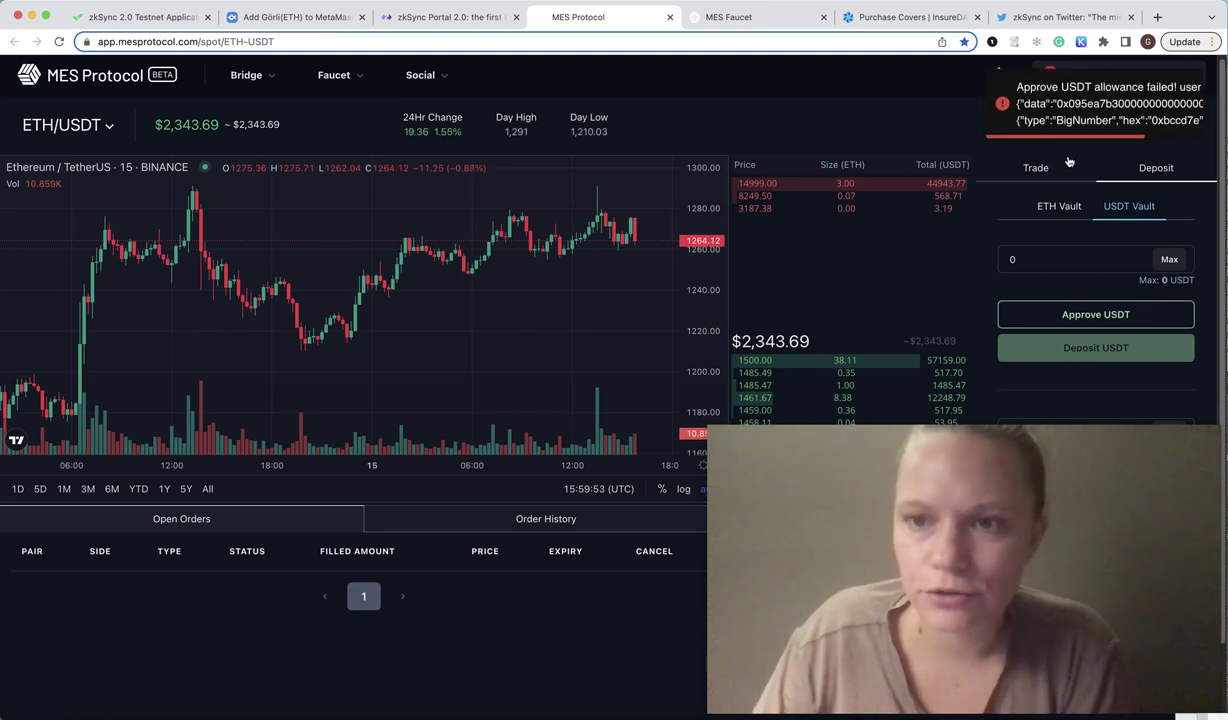
{"action": "left_click", "coordinate": [1035, 168]}
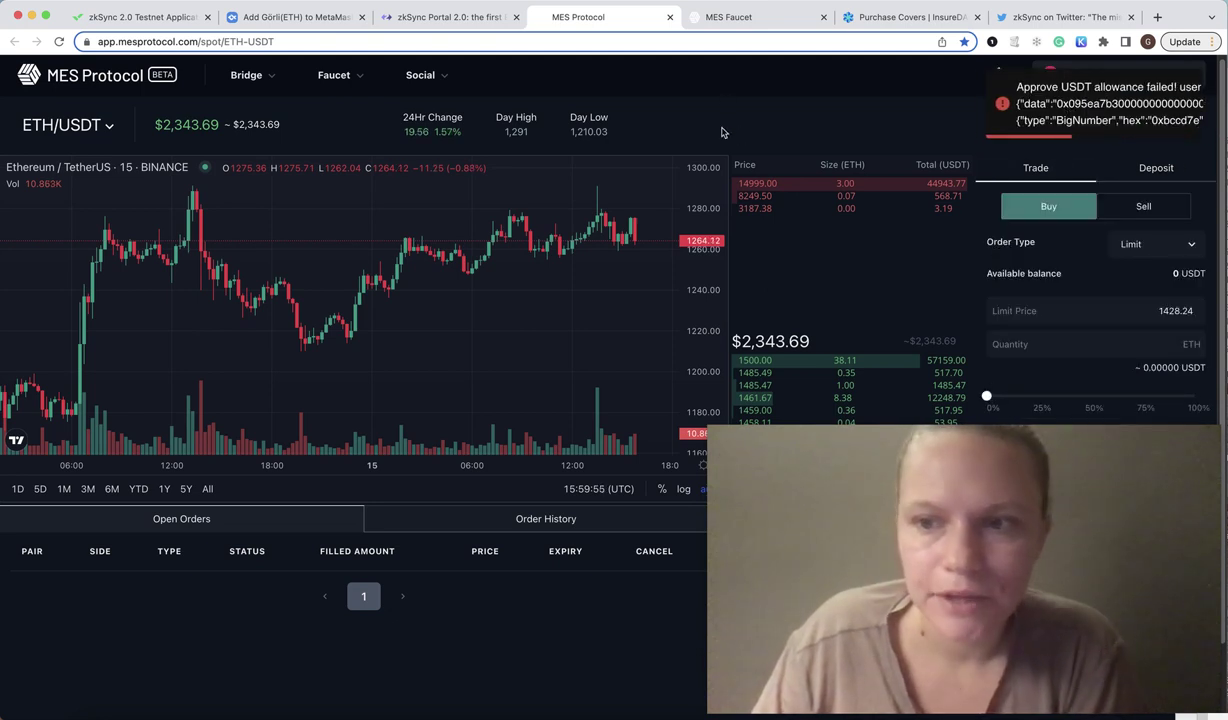
Check the MES faucet list, then switch the order form to selling ETH.
{"action": "scroll", "coordinate": [743, 204], "scroll_direction": "down", "scroll_amount": 1}
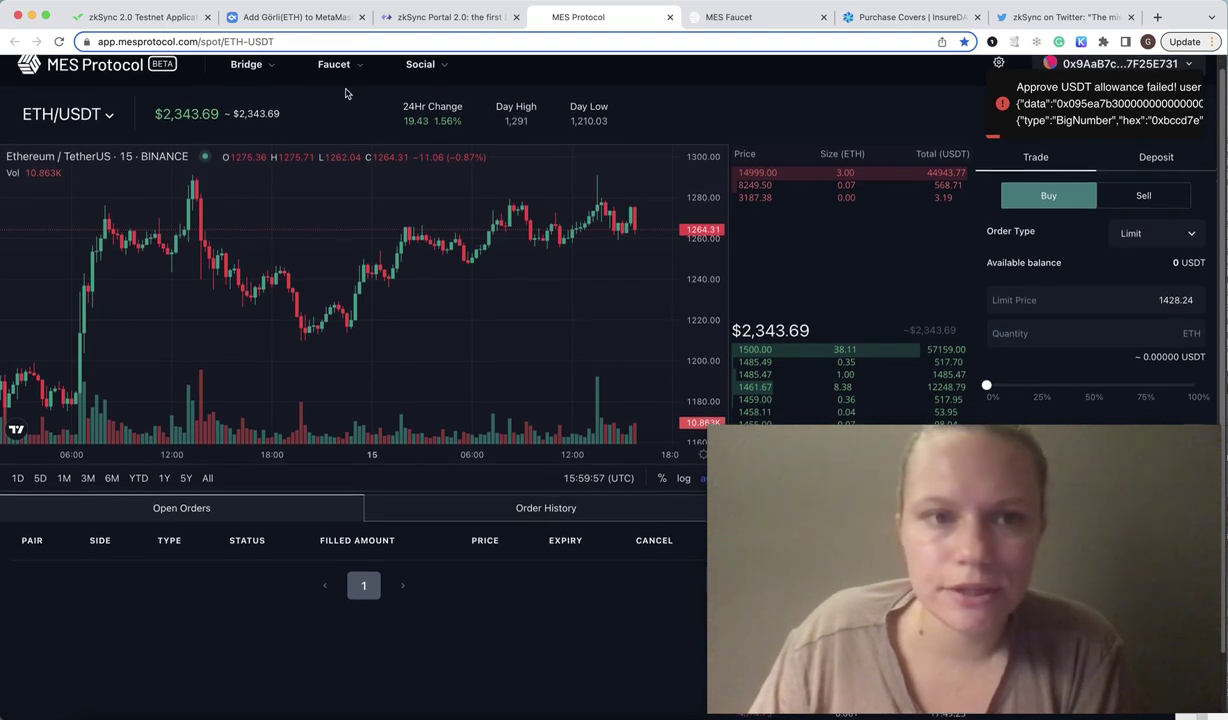
{"action": "scroll", "coordinate": [343, 90], "scroll_direction": "up", "scroll_amount": 1}
{"action": "left_click", "coordinate": [358, 86]}
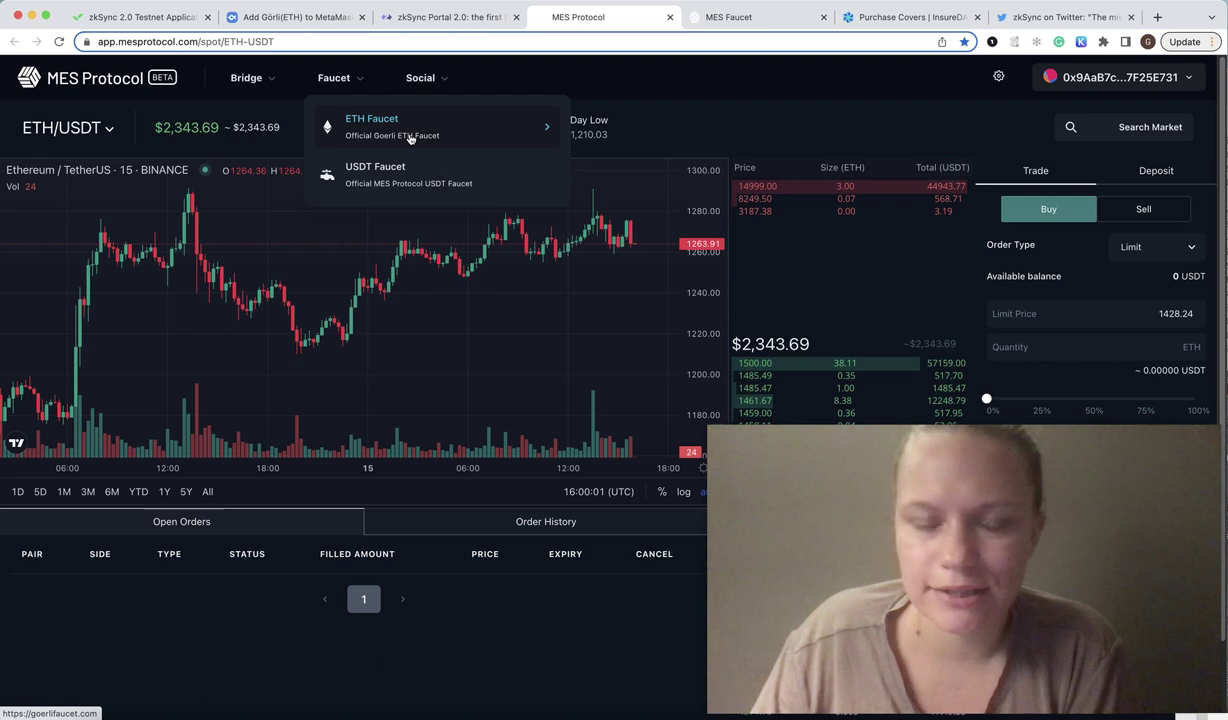
{"action": "left_click", "coordinate": [249, 212]}
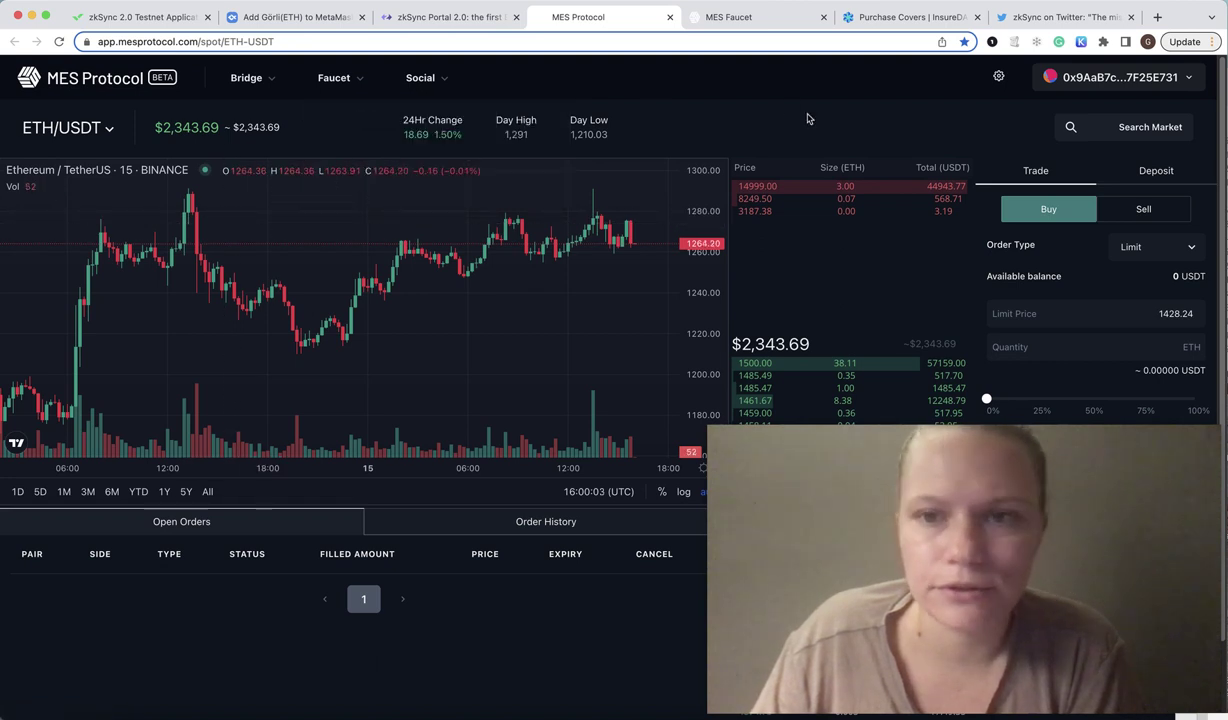
{"action": "scroll", "coordinate": [1000, 230], "scroll_direction": "down", "scroll_amount": 1}
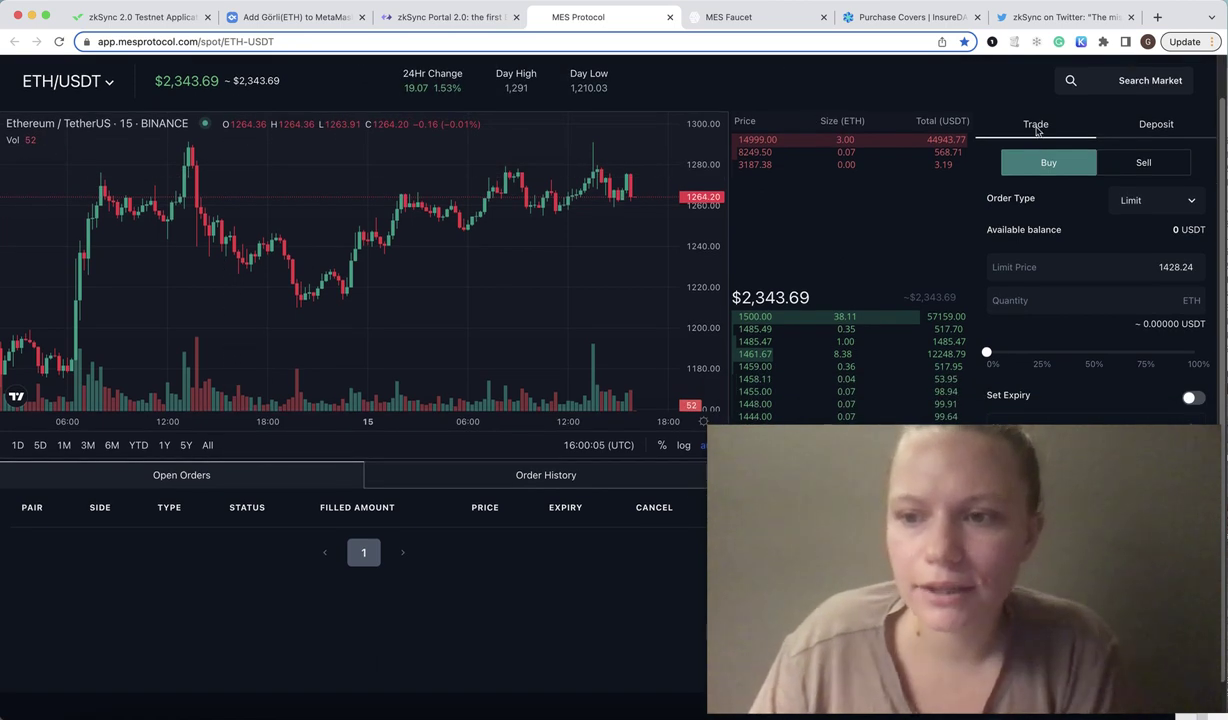
{"action": "scroll", "coordinate": [1100, 250], "scroll_direction": "up", "scroll_amount": 1}
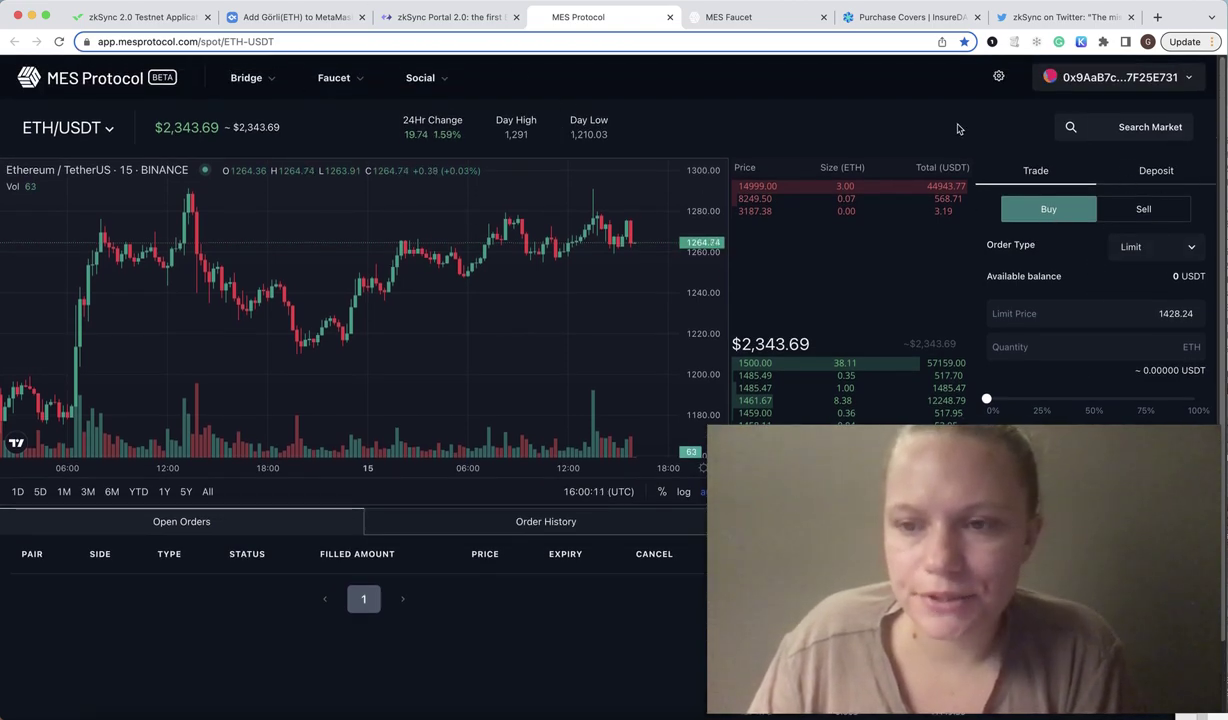
{"action": "scroll", "coordinate": [958, 129], "scroll_direction": "down", "scroll_amount": 1}
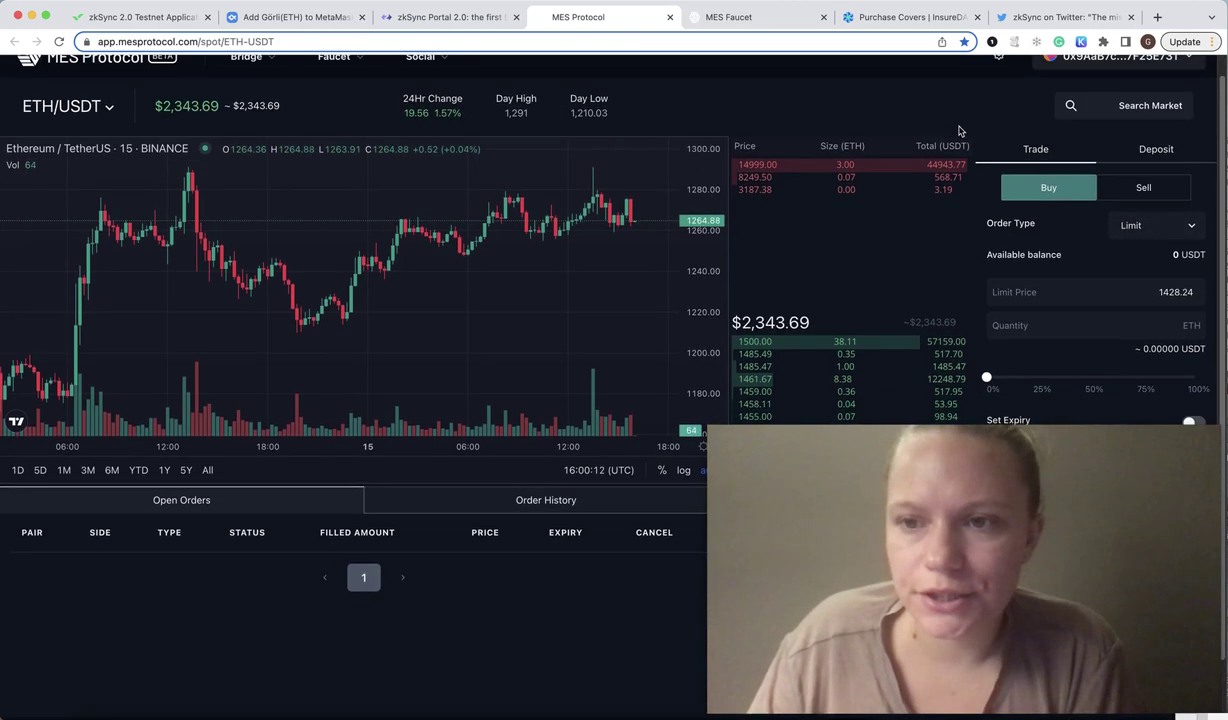
{"action": "left_click", "coordinate": [1127, 193]}
Move the browser window aside, restore it, and close the MES Protocol trading page.
{"action": "scroll", "coordinate": [1100, 240], "scroll_direction": "down", "scroll_amount": 3}
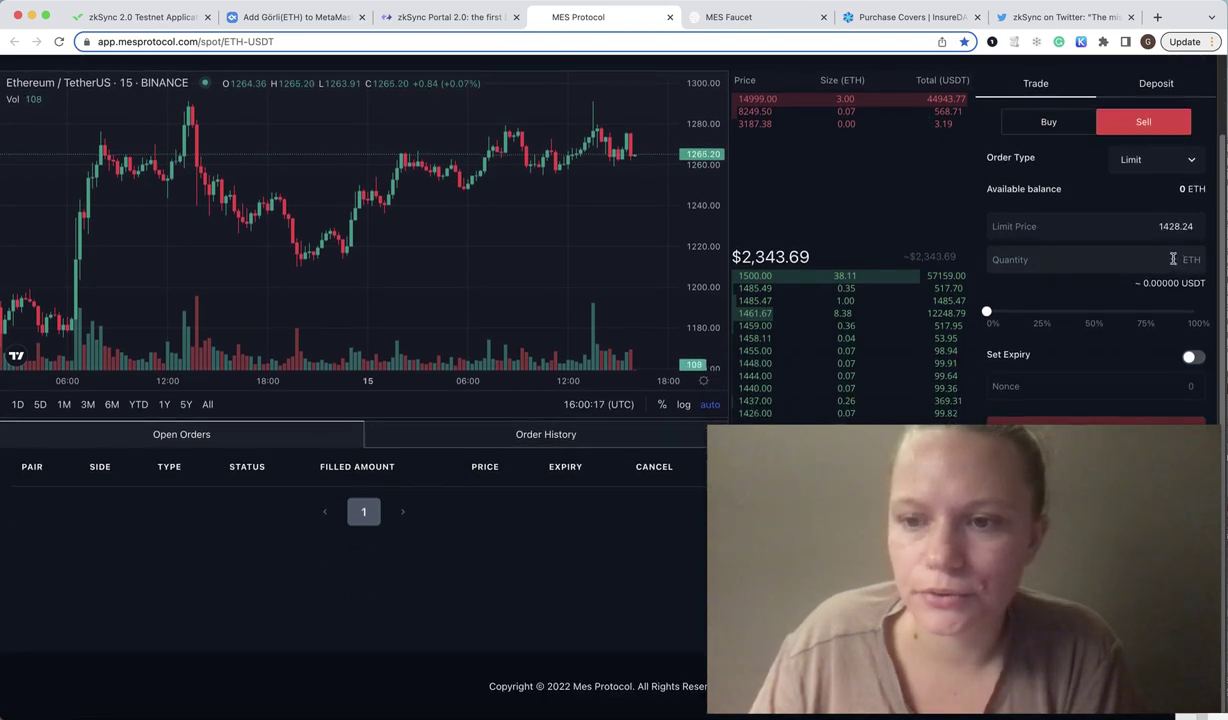
{"action": "scroll", "coordinate": [1170, 255], "scroll_direction": "up", "scroll_amount": 3}
{"action": "left_click_drag", "start_coordinate": [1175, 27], "coordinate": [795, 27]}
{"action": "double_click", "coordinate": [795, 27]}
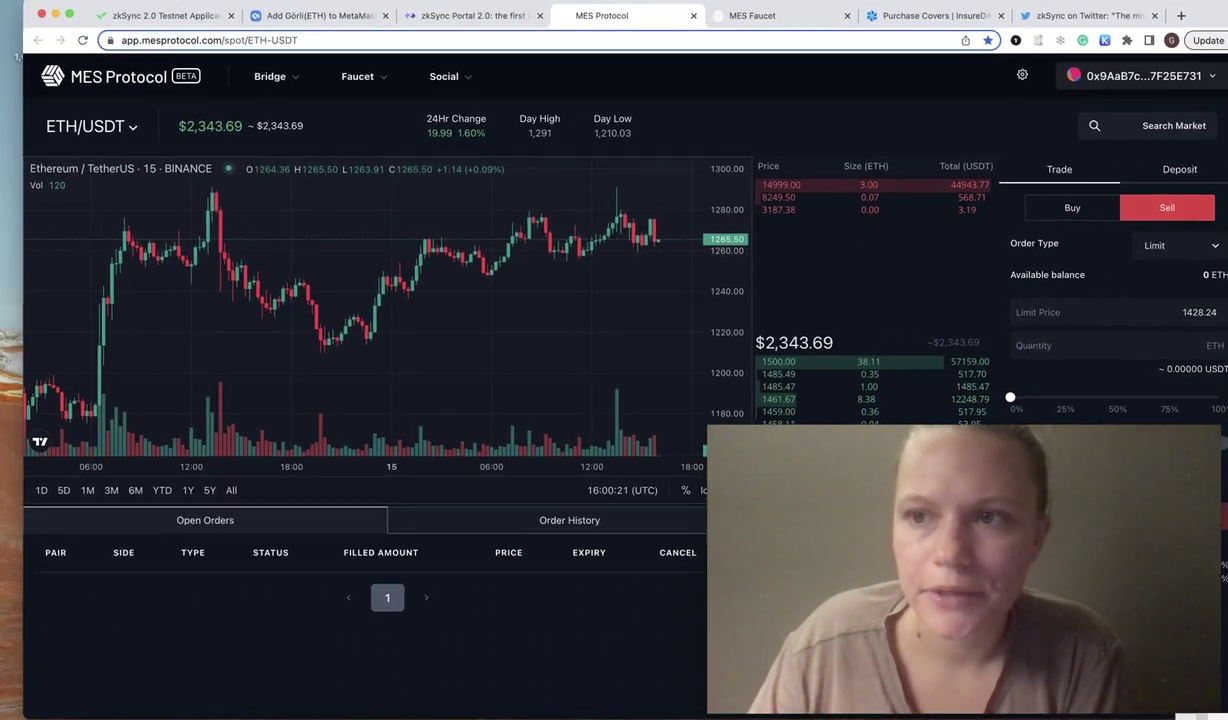
{"action": "scroll", "coordinate": [1113, 310], "scroll_direction": "down", "scroll_amount": 3}
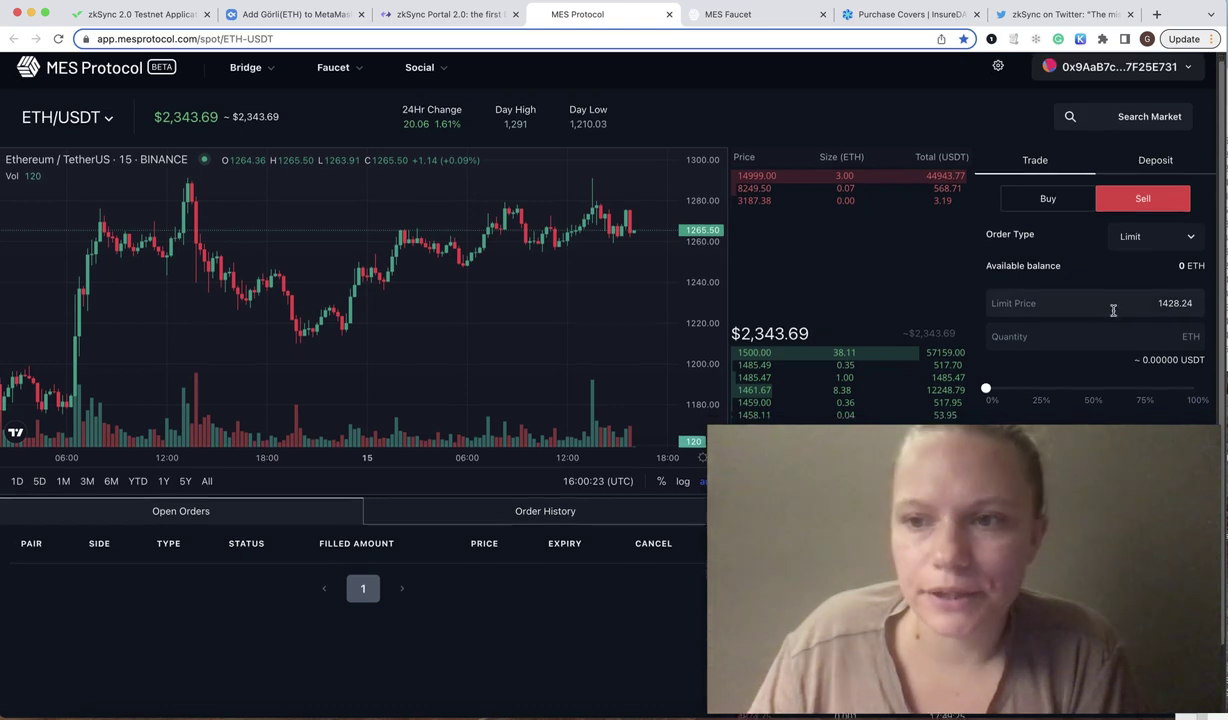
{"action": "scroll", "coordinate": [1088, 337], "scroll_direction": "up", "scroll_amount": 3}
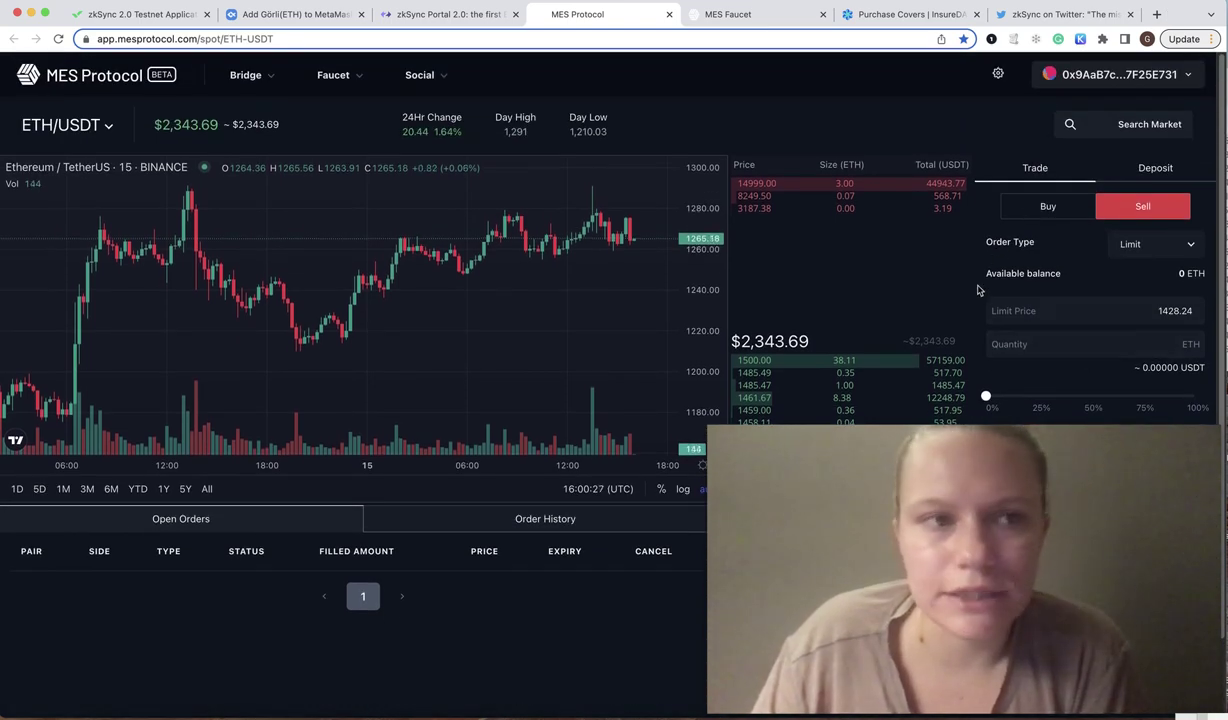
{"action": "left_click", "coordinate": [668, 14]}
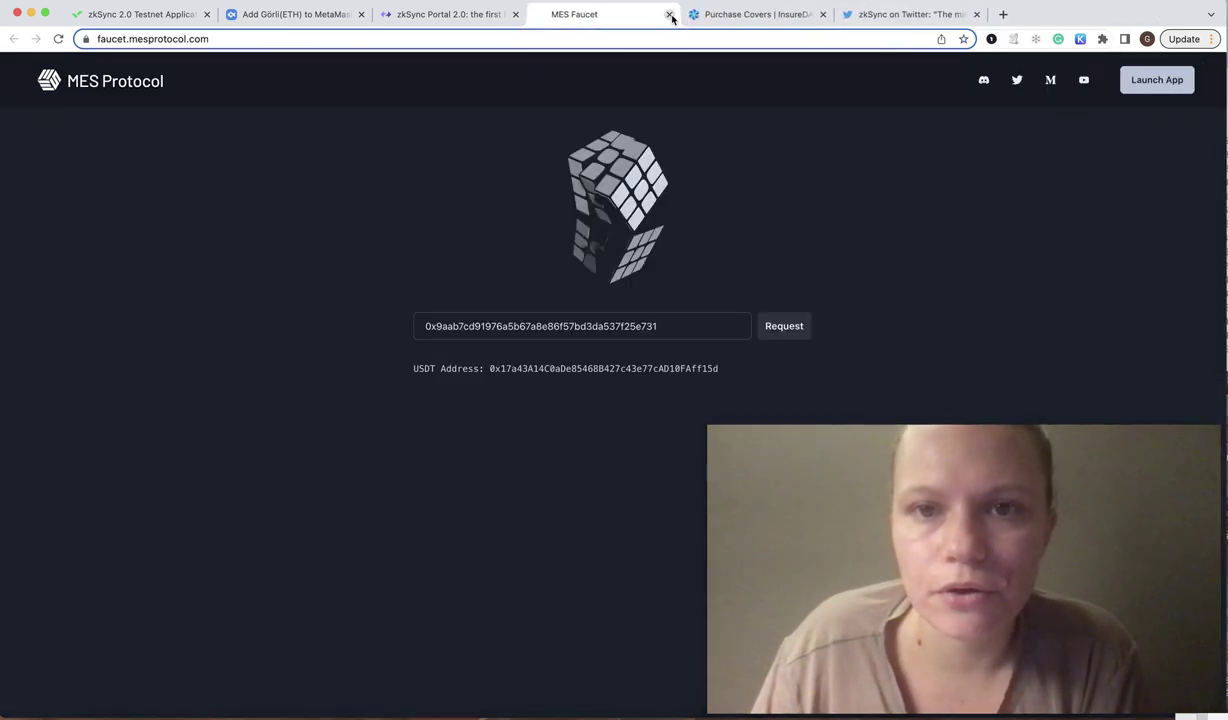
Close the MES Faucet, switch InsureDAO to zkSync-Testnet, and connect the MetaMask wallet.
{"action": "left_click", "coordinate": [668, 14]}
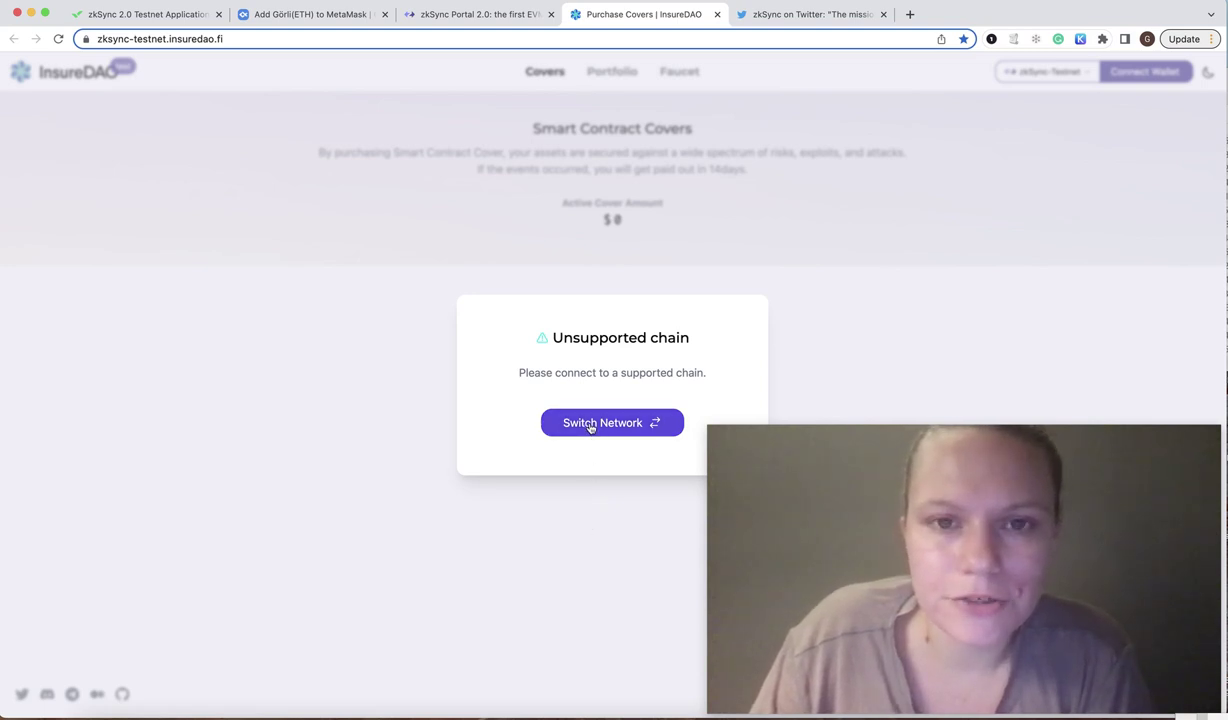
{"action": "left_click", "coordinate": [58, 39]}
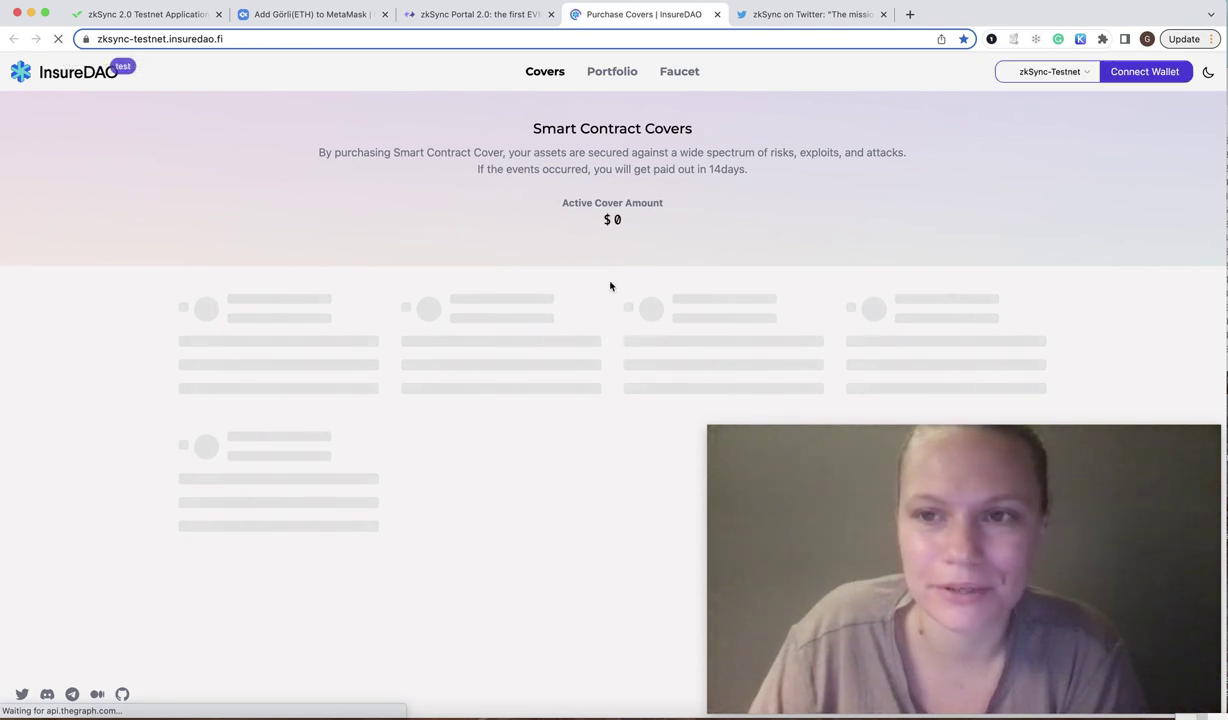
{"action": "left_click", "coordinate": [1131, 76]}
{"action": "left_click", "coordinate": [611, 410]}
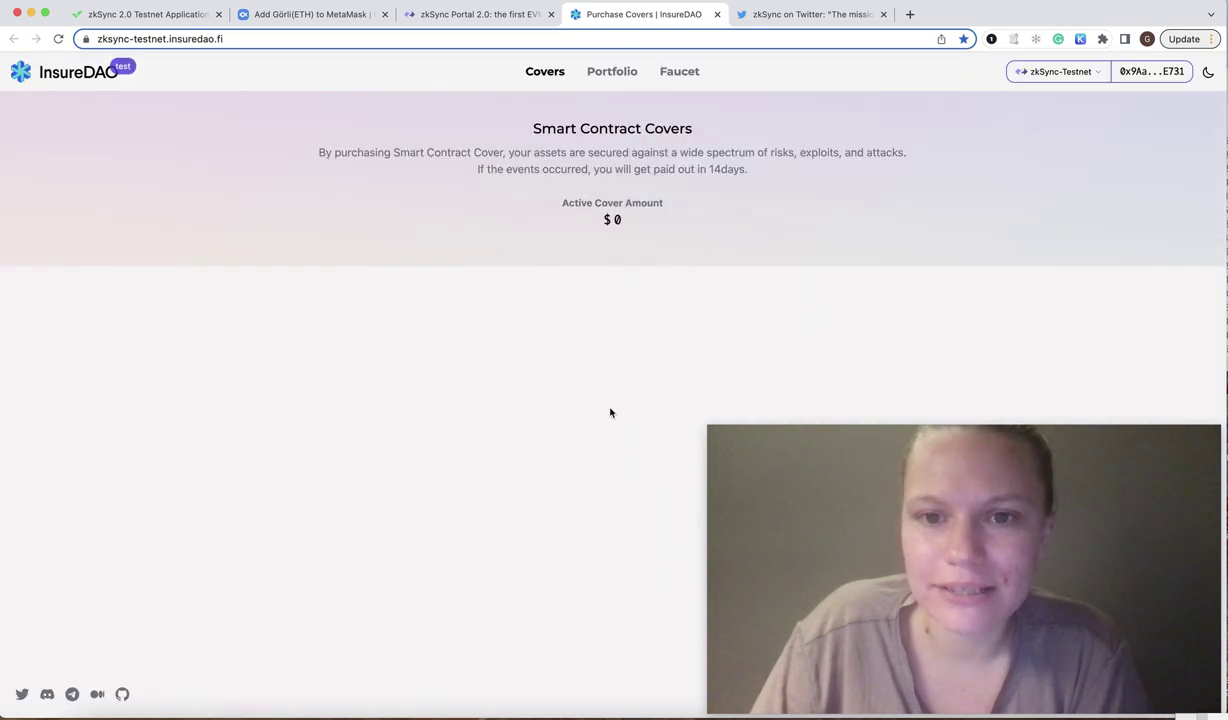
Request test USDC from InsureDAO's testnet faucet.
{"action": "left_click", "coordinate": [597, 80]}
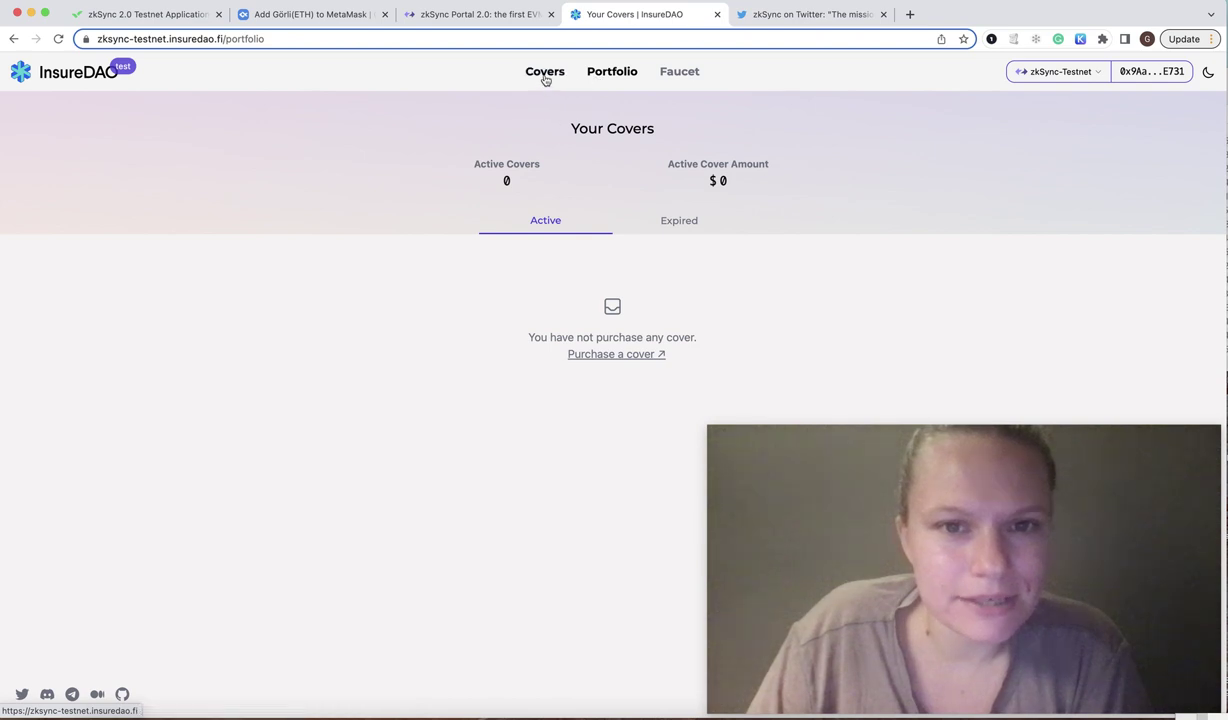
{"action": "left_click", "coordinate": [535, 78]}
{"action": "left_click", "coordinate": [680, 80]}
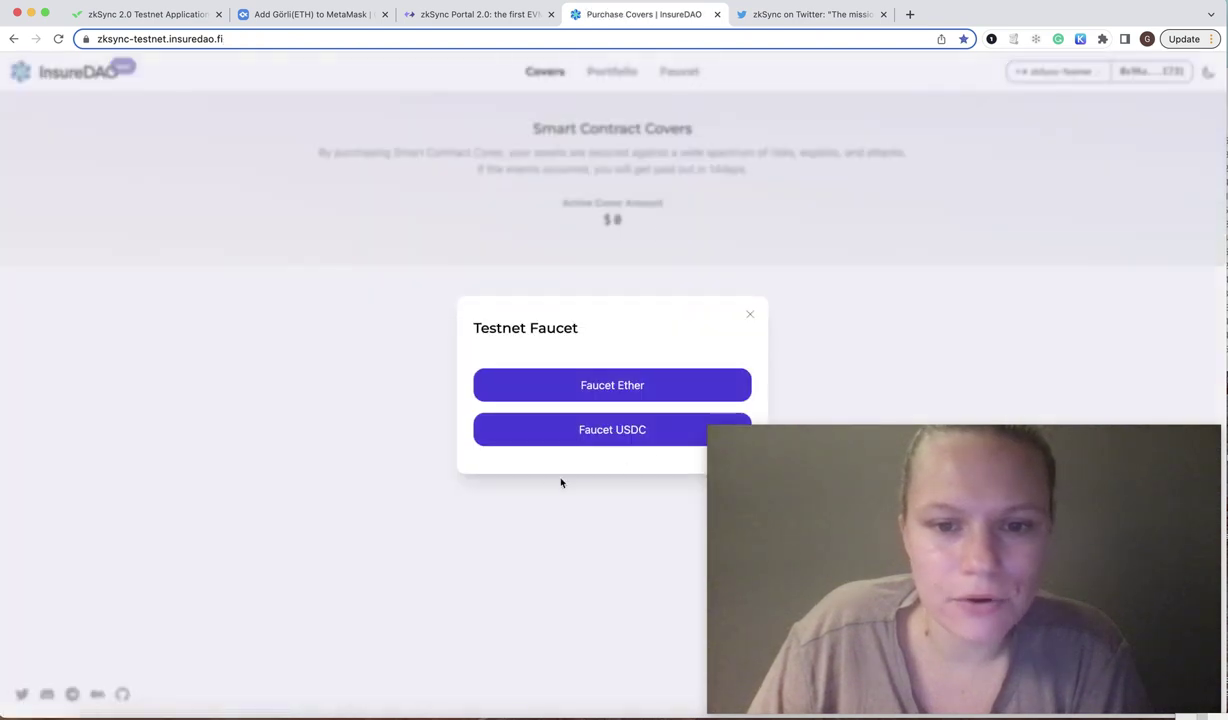
{"action": "left_click", "coordinate": [580, 430]}
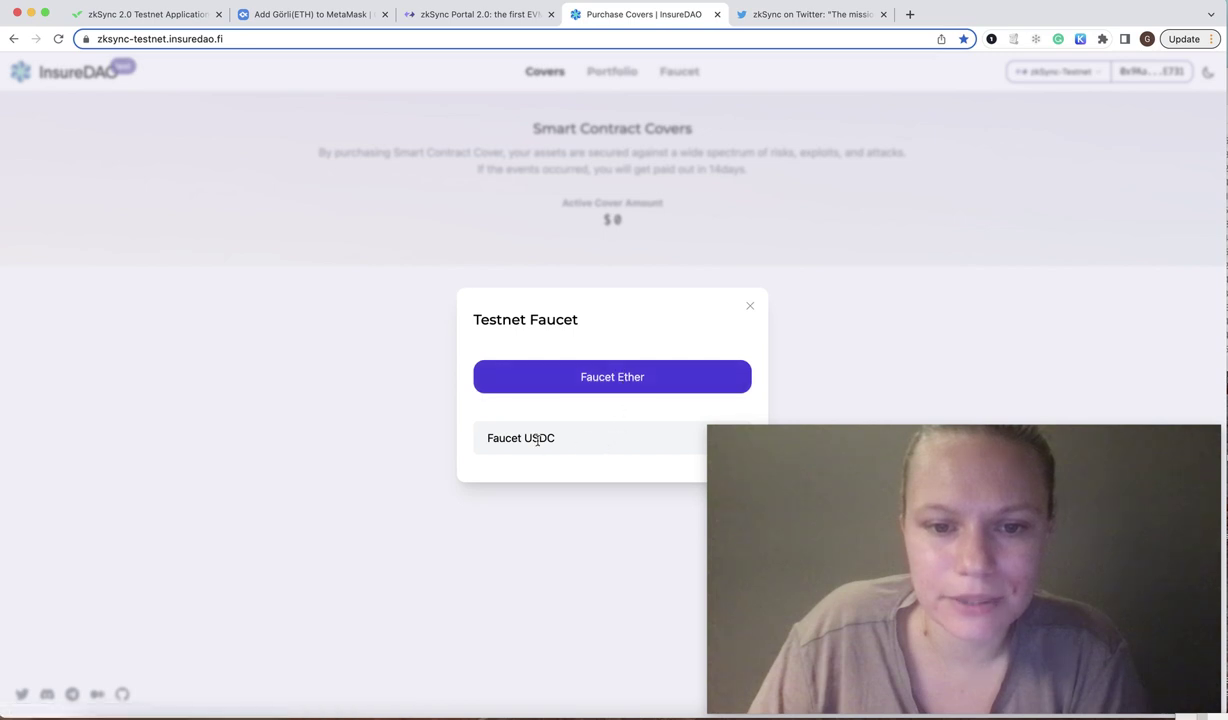
{"action": "left_click", "coordinate": [520, 430]}
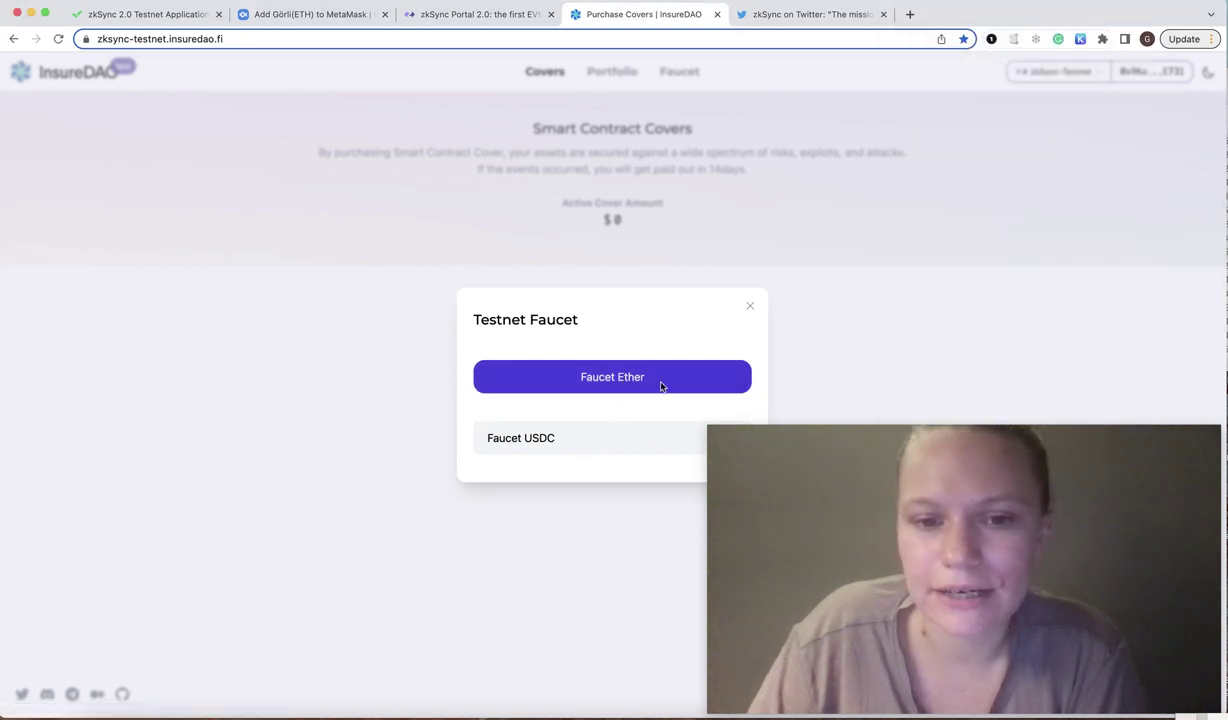
{"action": "left_click", "coordinate": [1102, 194]}
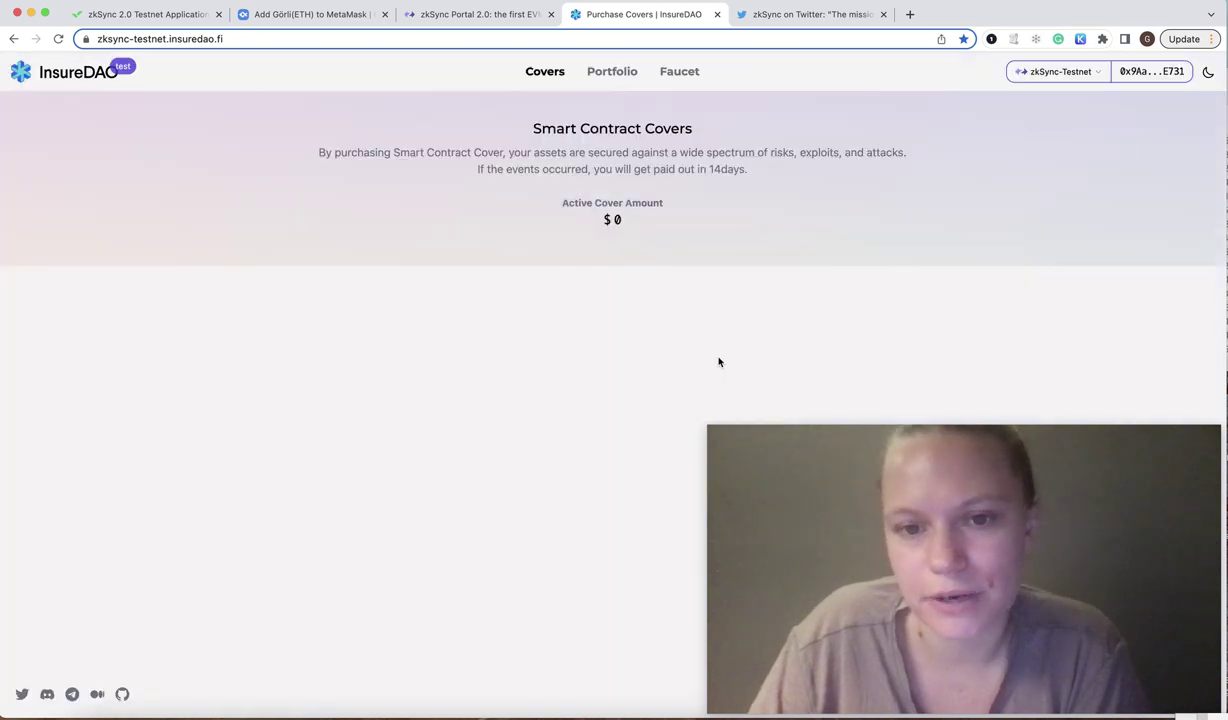
Review the empty Your Covers portfolio, then bring up the zkSync Ecosystem Update 14 tweet thread.
{"action": "left_click", "coordinate": [610, 74]}
{"action": "left_click", "coordinate": [668, 72]}
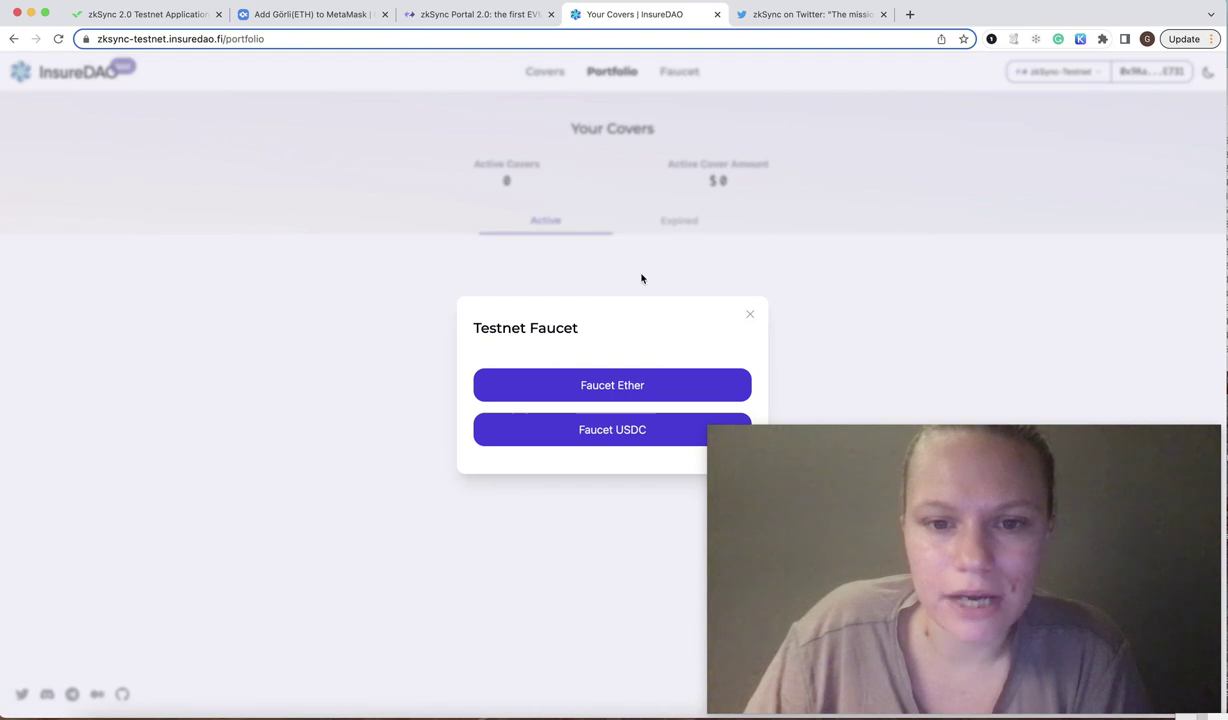
{"action": "left_click", "coordinate": [751, 314]}
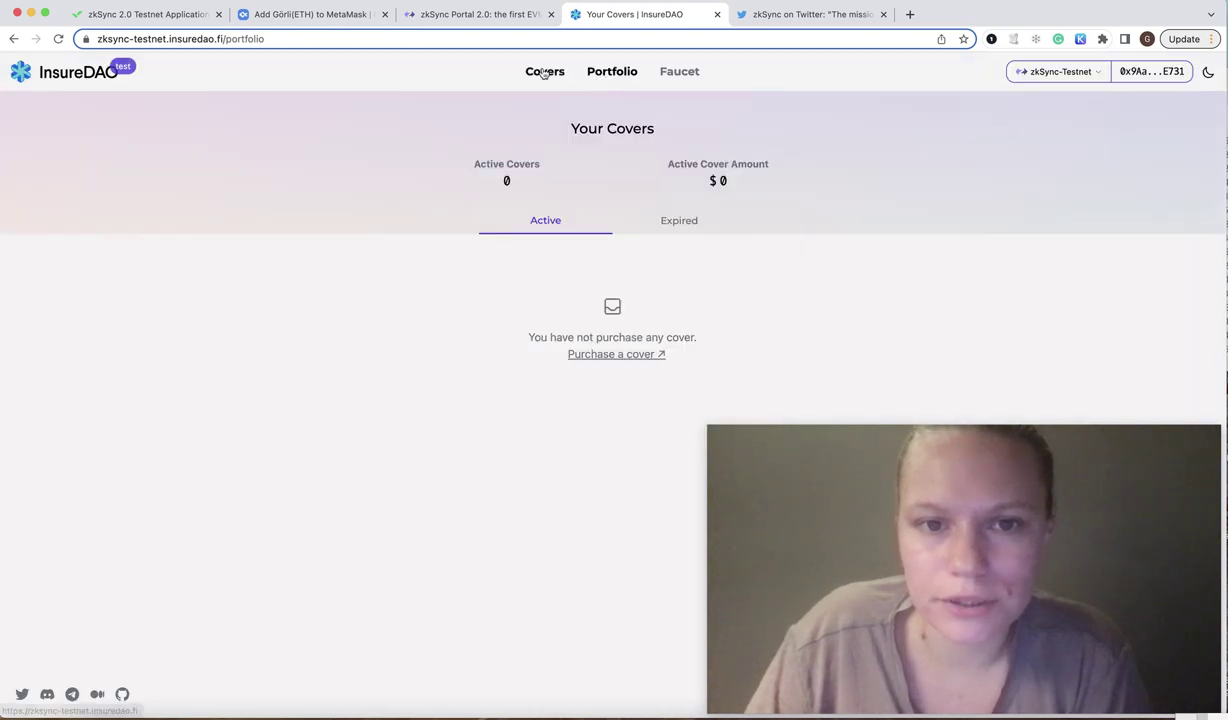
{"action": "left_click", "coordinate": [545, 71]}
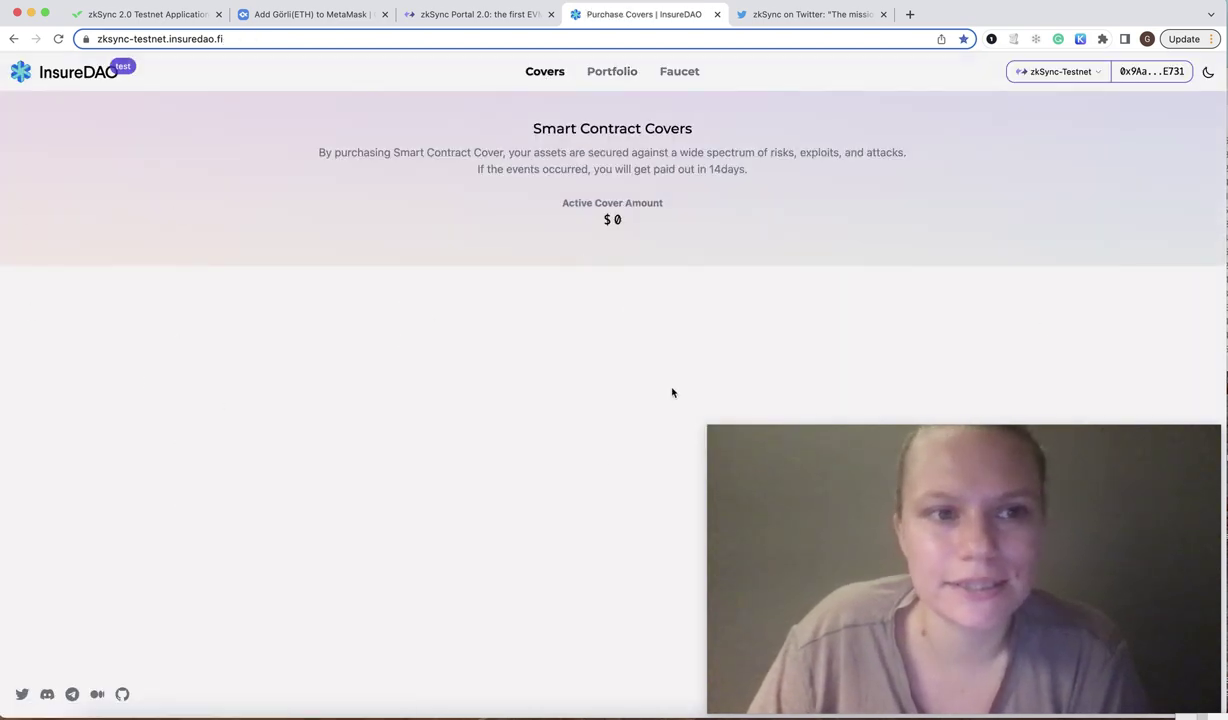
{"action": "left_click", "coordinate": [611, 71]}
{"action": "left_click", "coordinate": [680, 72]}
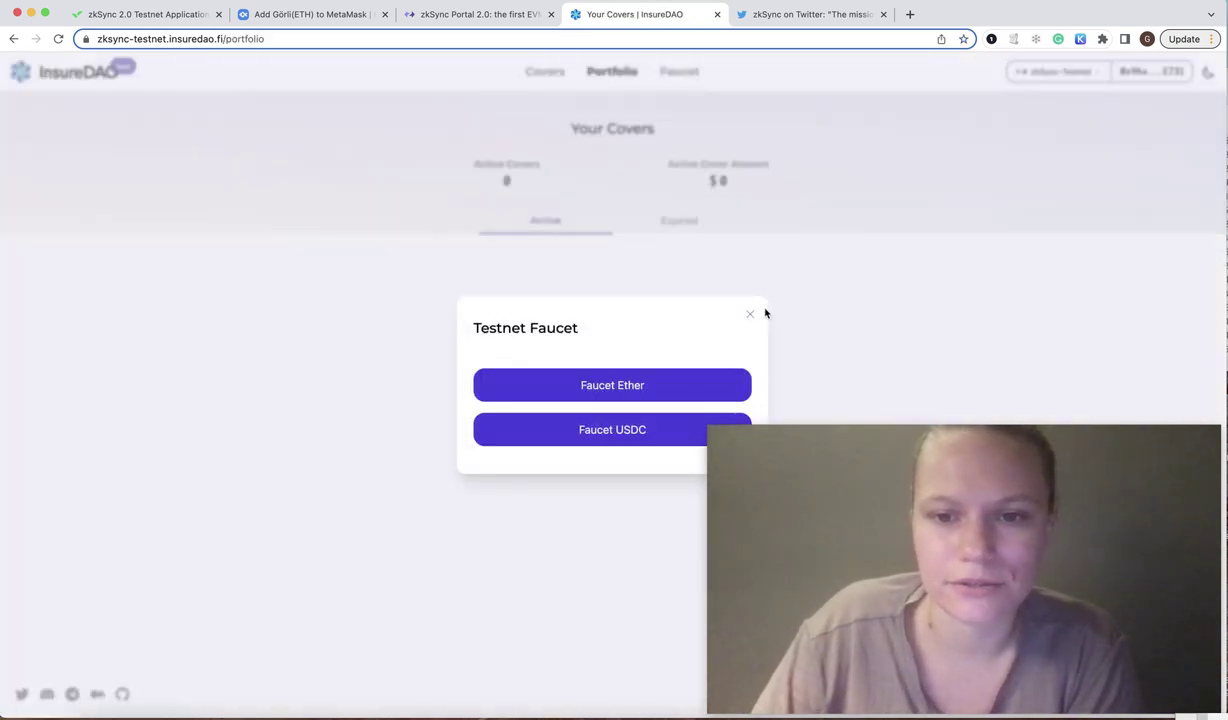
{"action": "left_click", "coordinate": [749, 319]}
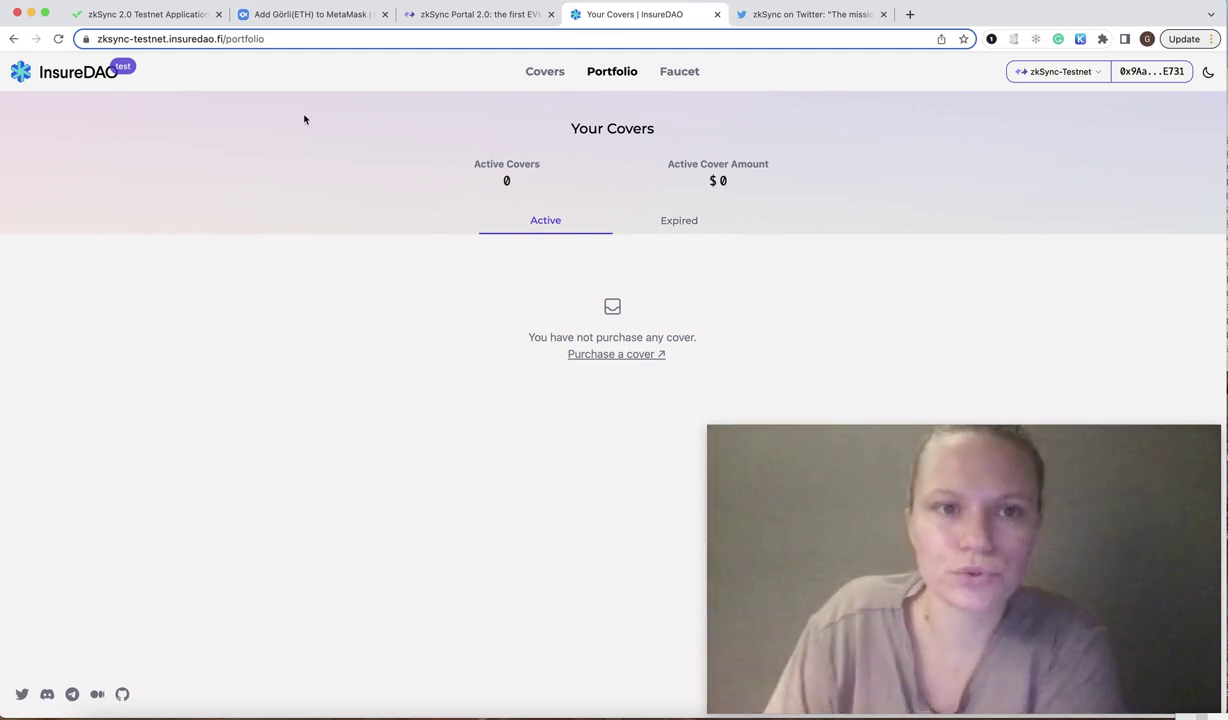
{"action": "left_click", "coordinate": [477, 16]}
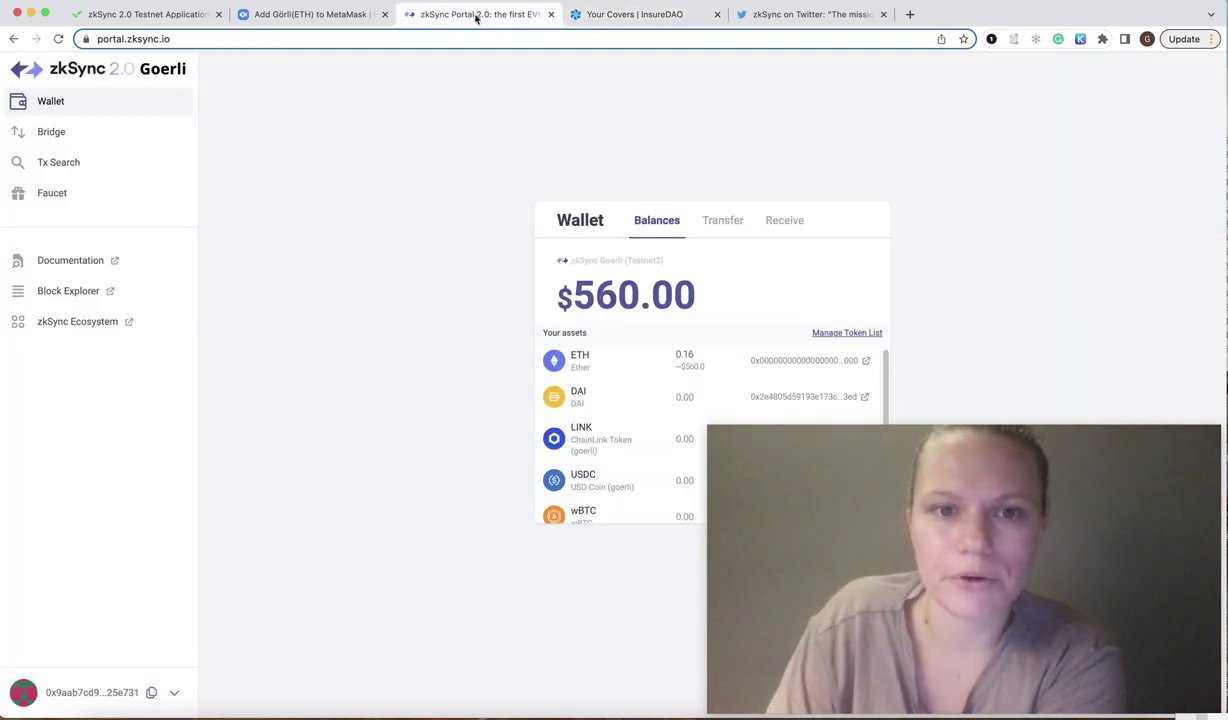
{"action": "left_click", "coordinate": [813, 18]}
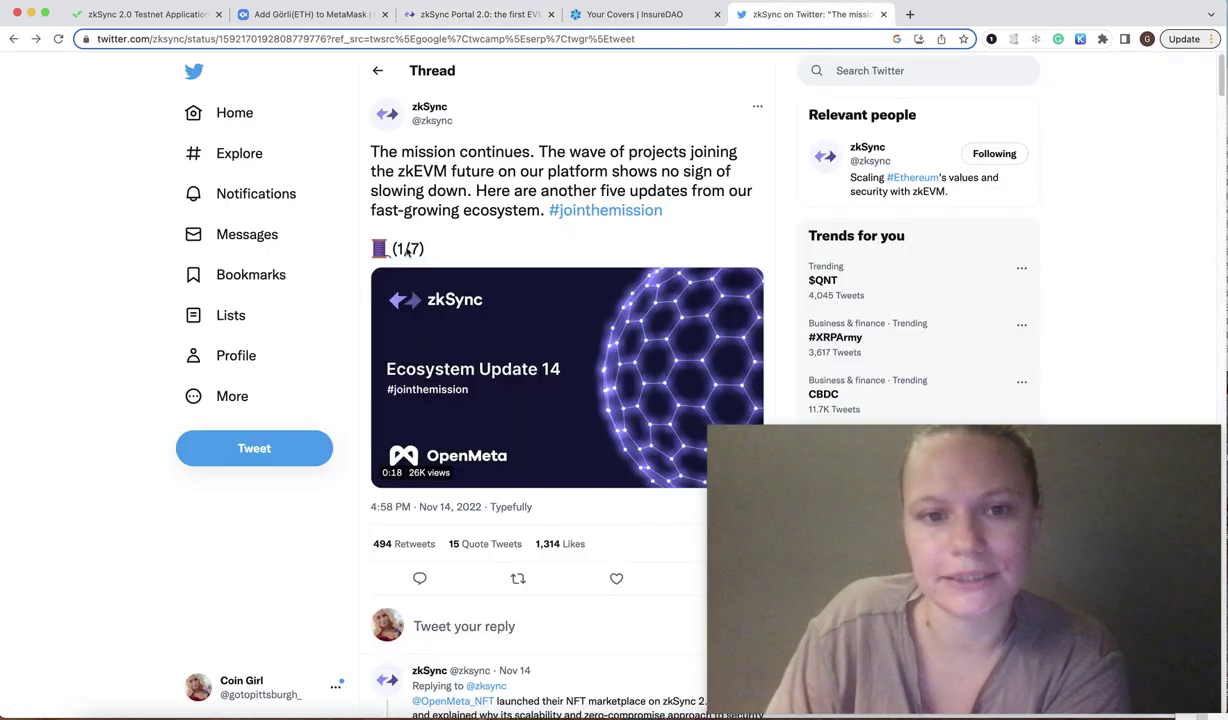